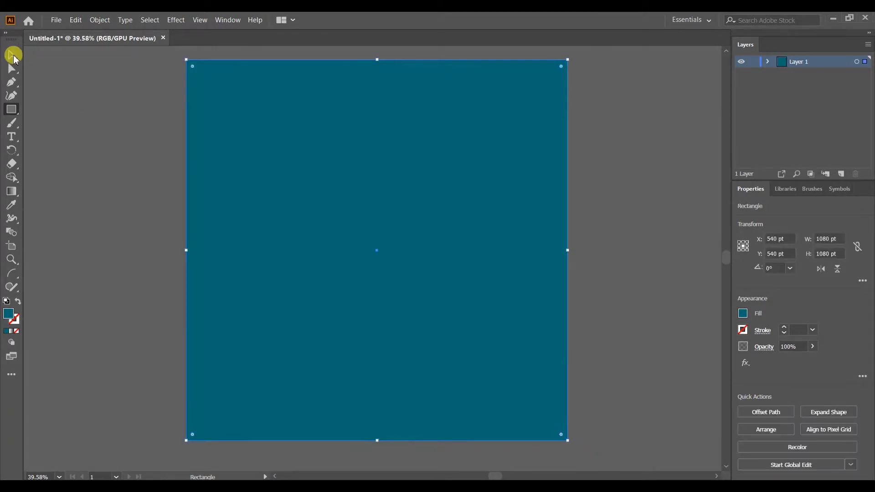
Step: Set the background square's fill colour to hex 1f7a8c
click(11, 54)
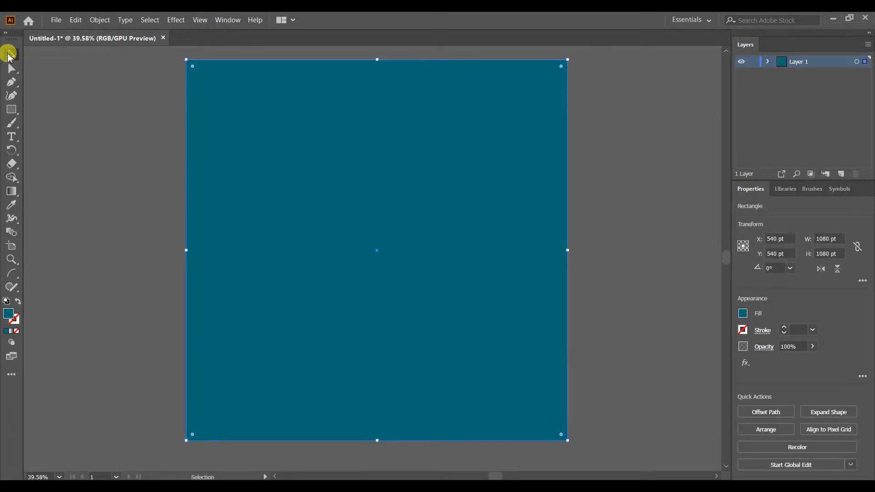
click(742, 313)
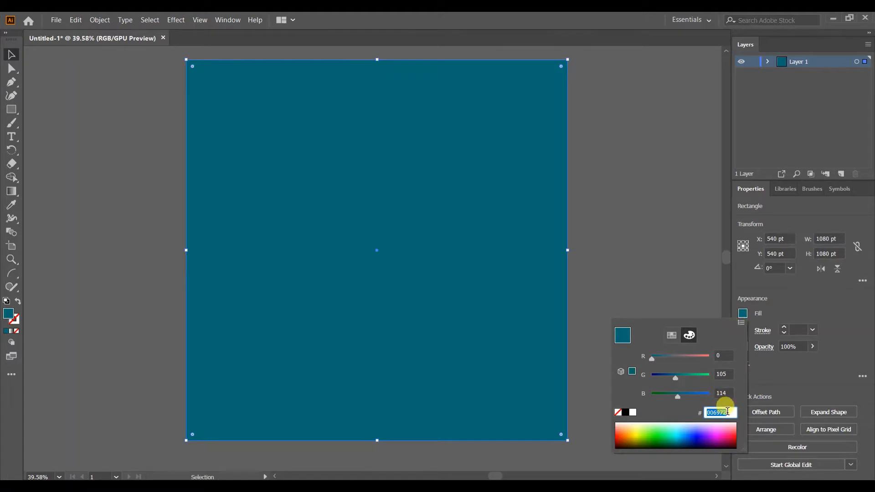
text(1f7a8c)
click(733, 412)
key(Return)
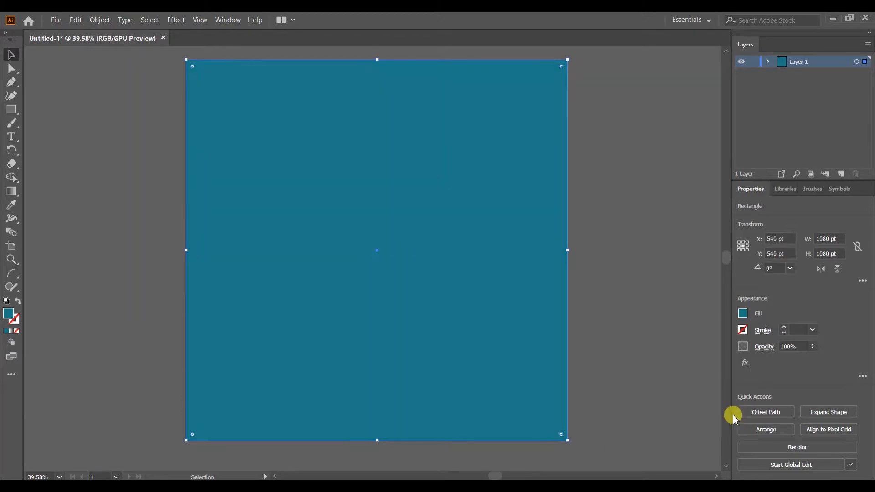
click(599, 219)
click(341, 218)
click(128, 132)
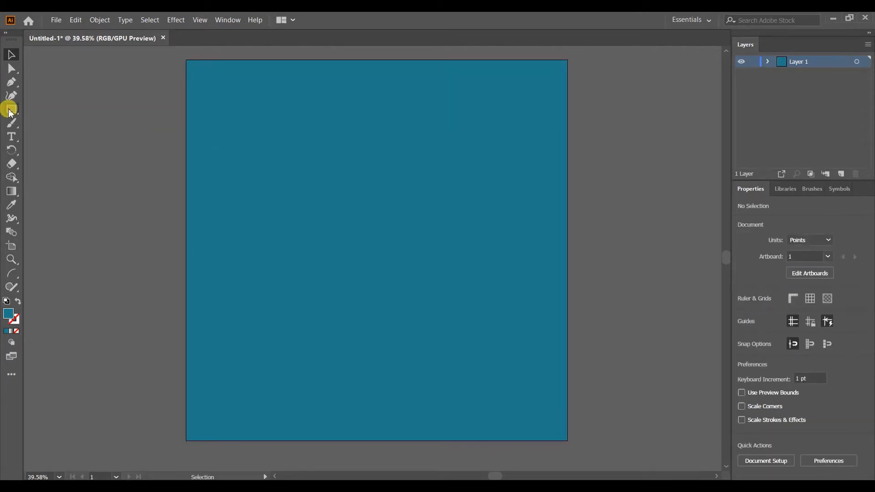
Step: Draw a near-circular ellipse about 552 by 543 pt over the middle of the background square
drag(11, 111, 41, 121)
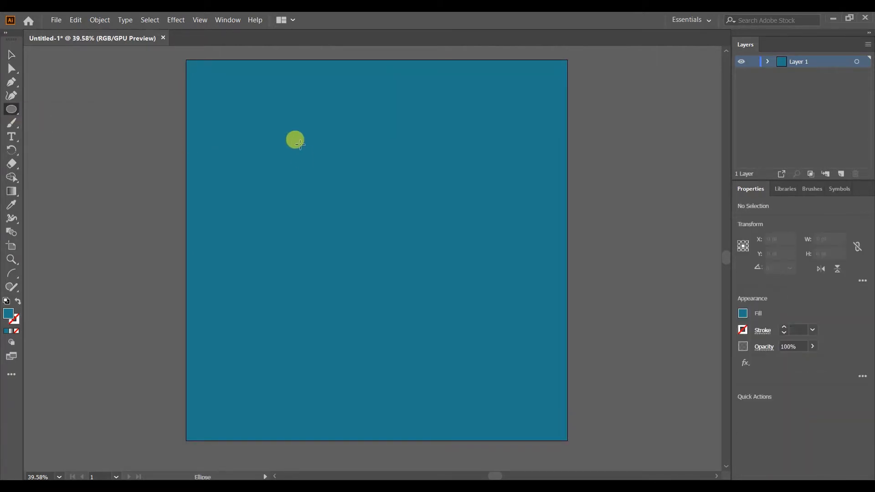
mouse_move(300, 144)
mouse_down()
mouse_move(463, 316)
mouse_move(496, 335)
mouse_up()
click(10, 54)
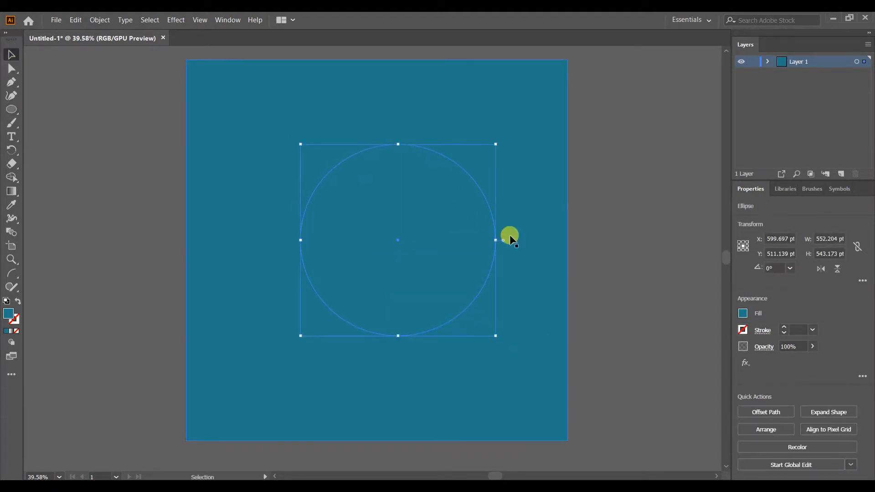
Step: Fill the new circle with the White swatch
click(742, 313)
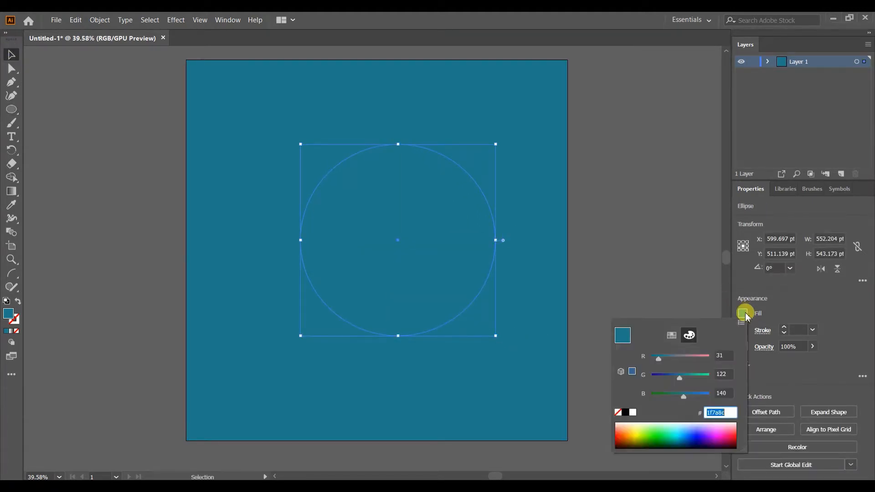
click(671, 340)
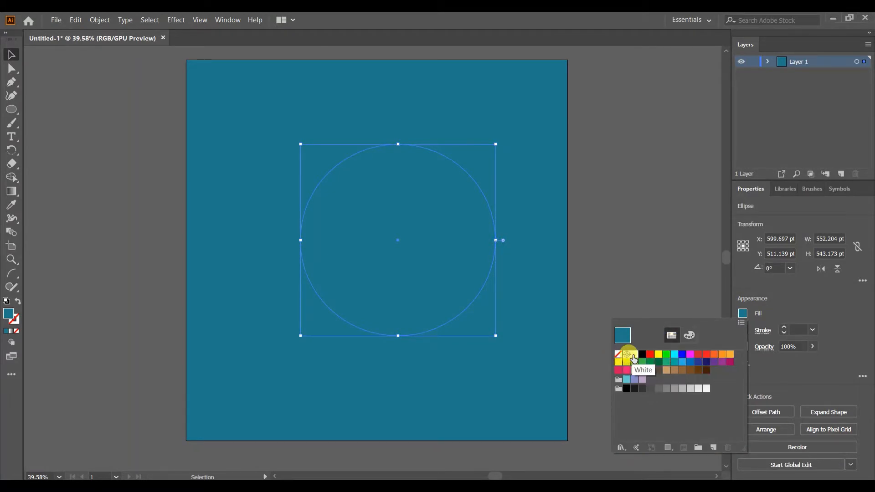
click(632, 355)
click(610, 254)
Step: Centre the white circle on the artboard and enlarge it about its centre to about 792 pt wide
drag(404, 207, 382, 217)
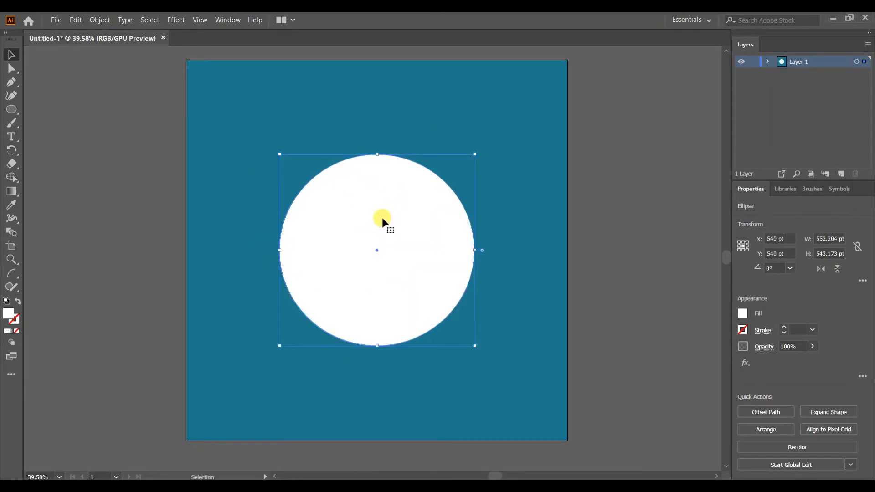
shift+click(382, 217)
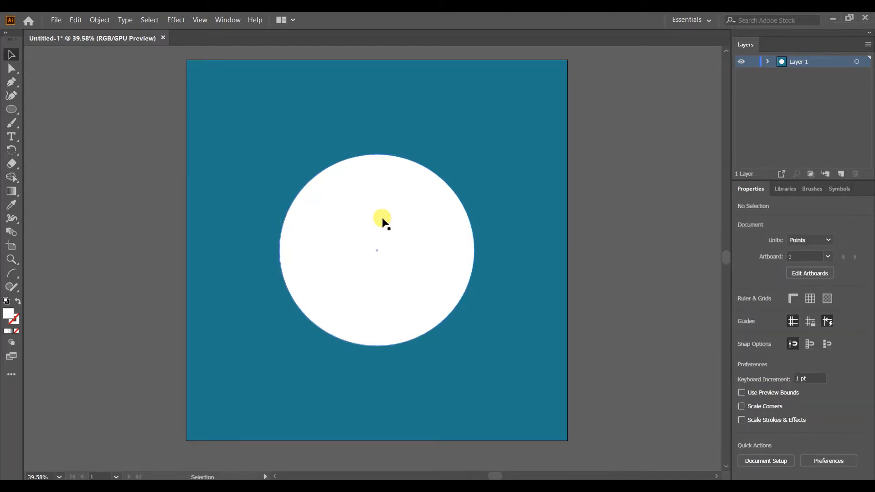
click(428, 256)
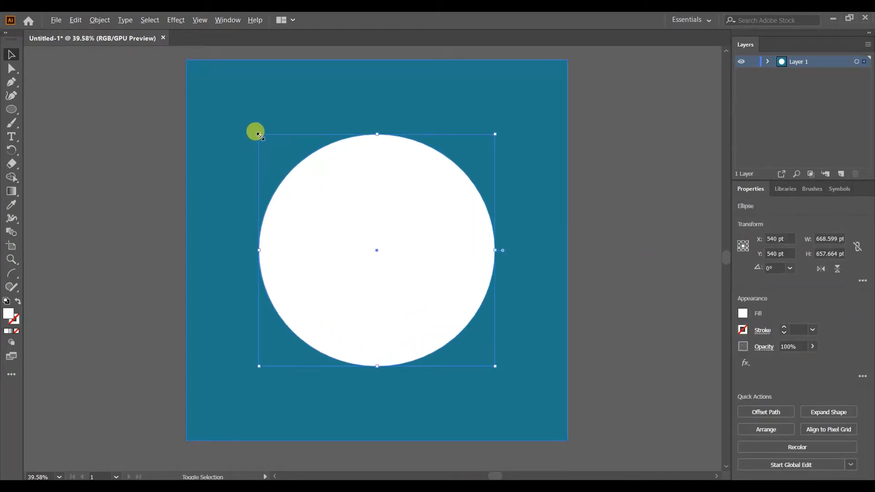
drag(258, 134, 222, 112)
click(603, 233)
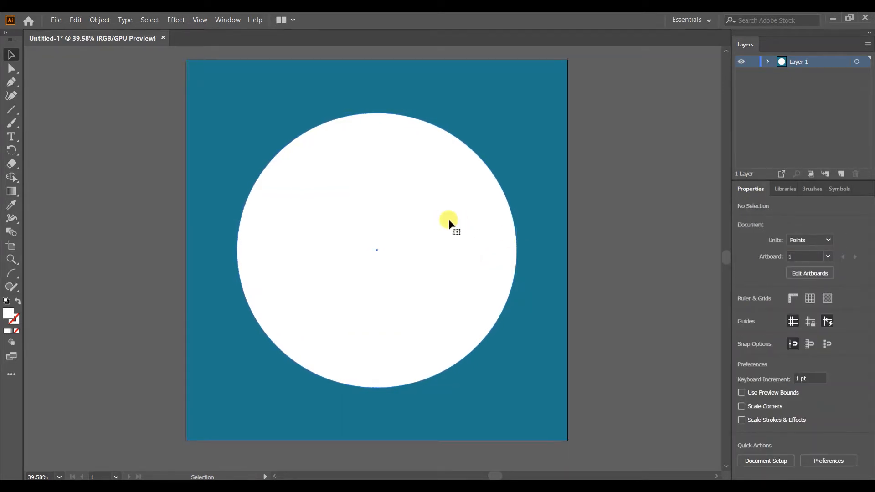
Step: Turn the white circle into an upper half circle by sweeping its pie angle to the opposite side
click(449, 222)
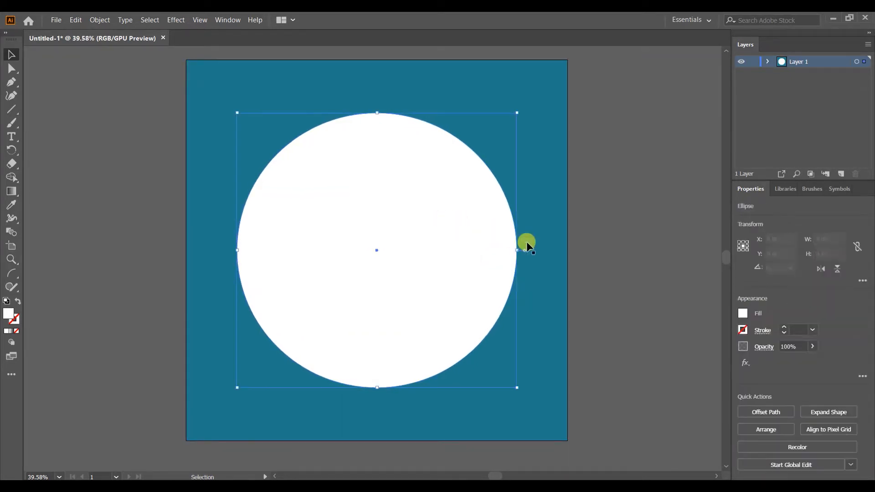
drag(524, 249, 239, 250)
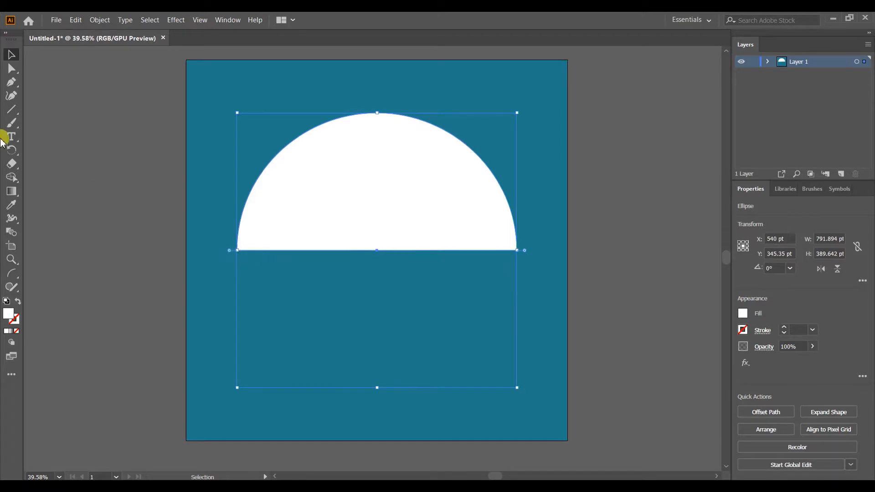
click(154, 138)
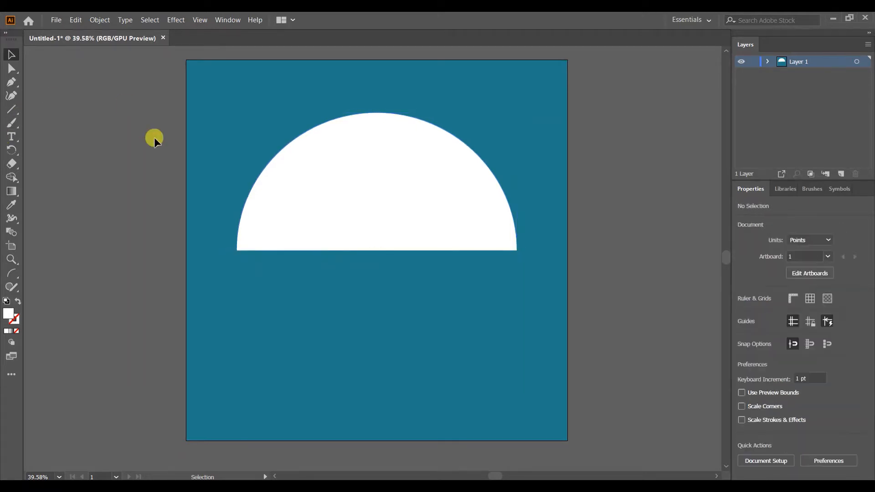
Step: With the Pen tool, draw a path curving from the half circle's left end to the artboard's left edge, then along both bottom corners
click(10, 82)
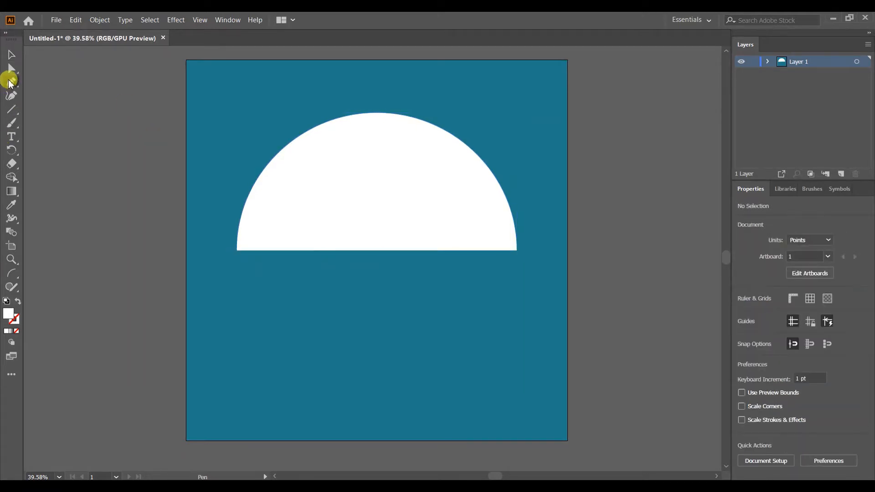
click(236, 251)
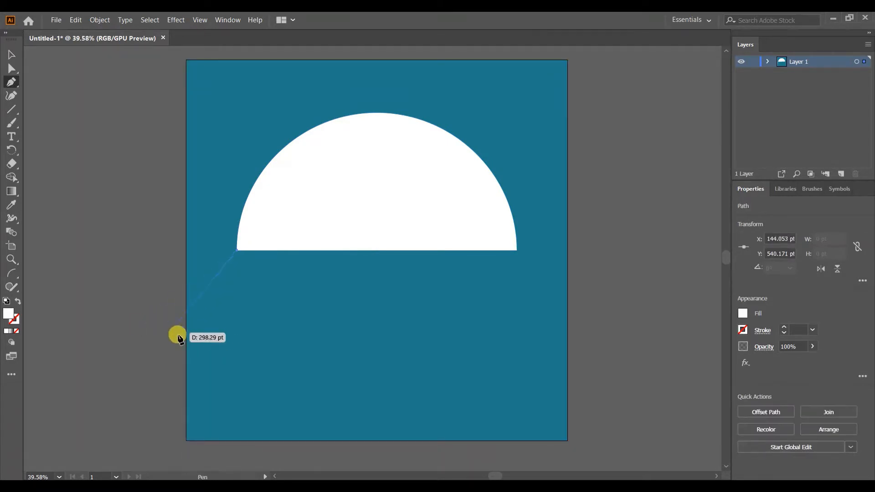
click(186, 342)
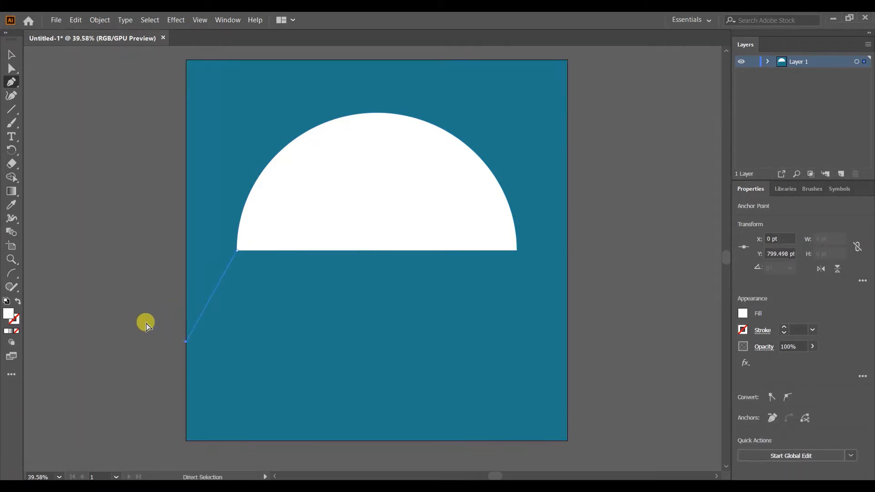
key(ctrl+z)
drag(186, 351, 136, 340)
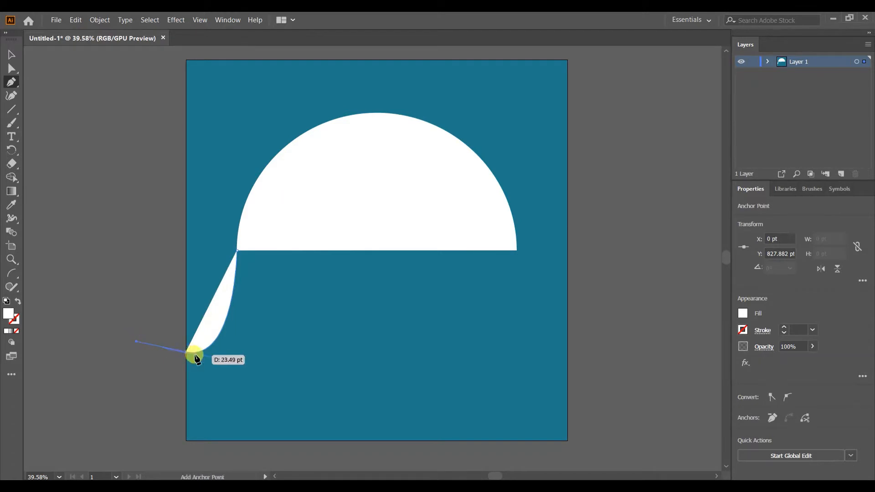
click(186, 353)
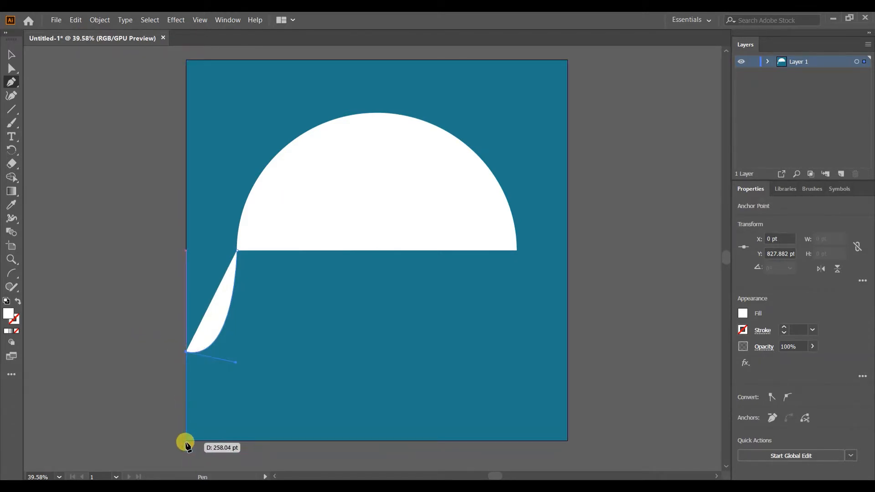
click(186, 441)
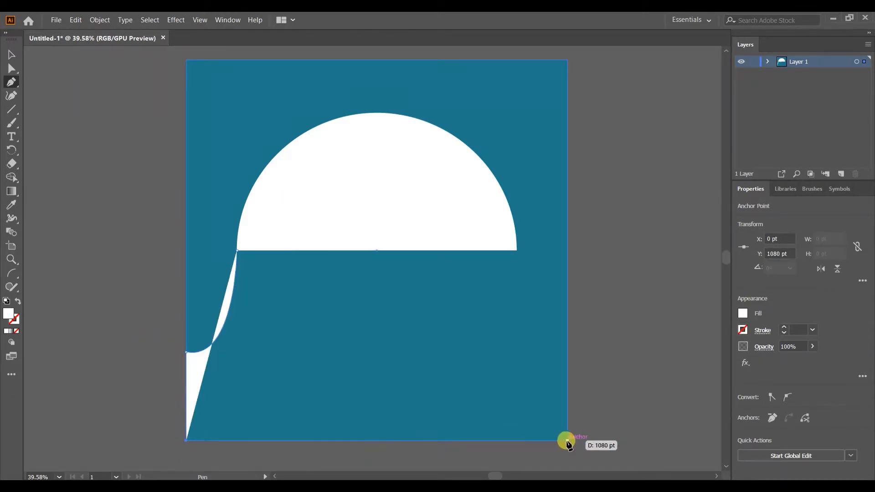
click(567, 441)
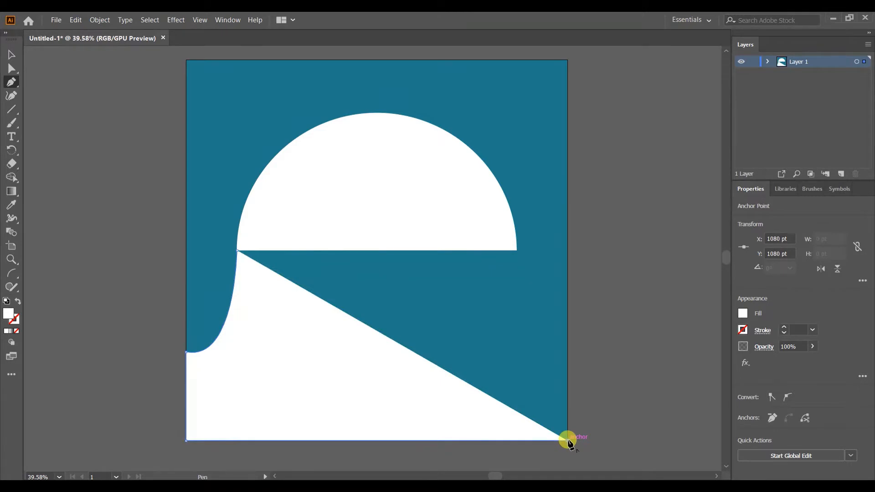
click(10, 54)
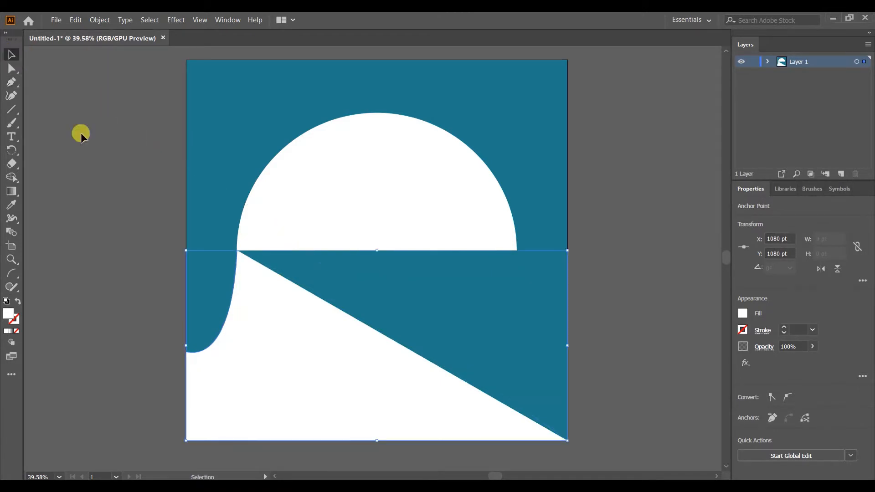
Step: Draw a horizontal line about 1129 pt long from the curve's end on the left edge past the artboard's right edge
click(11, 109)
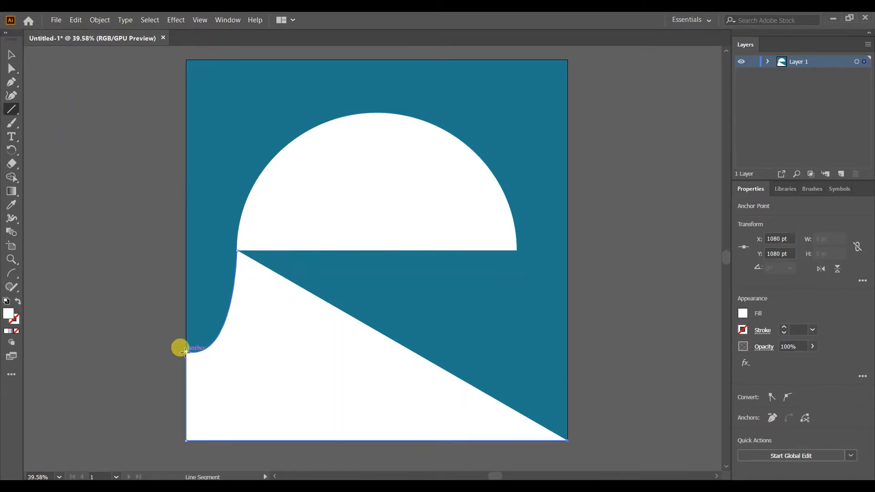
click(185, 351)
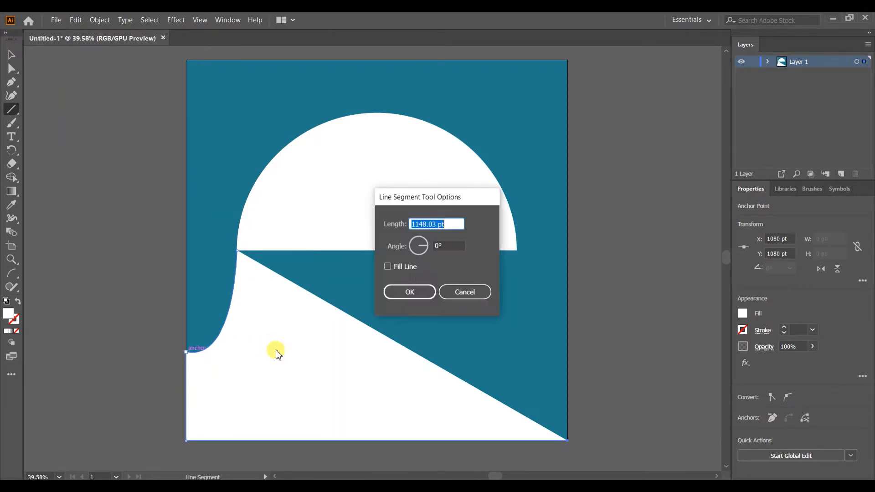
click(463, 294)
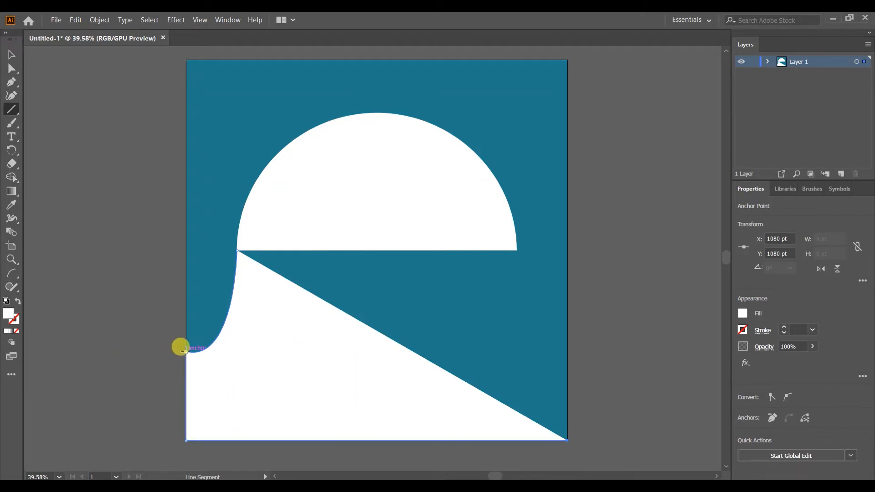
drag(184, 351, 584, 351)
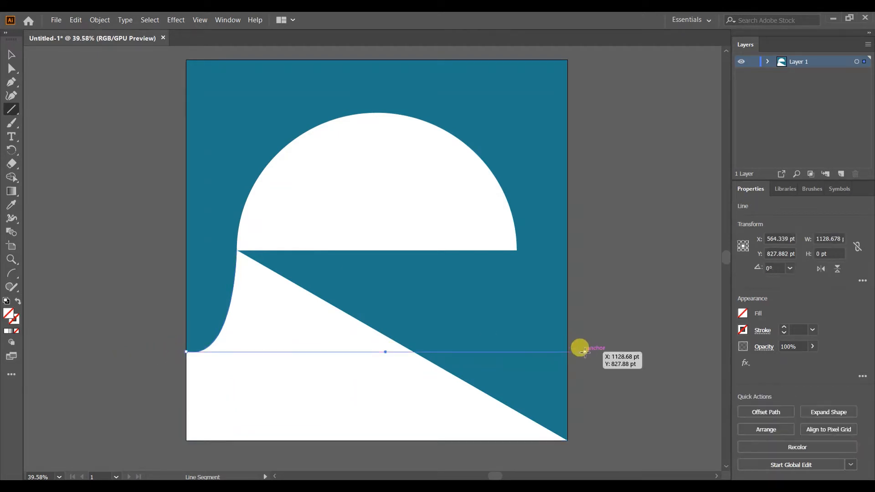
click(12, 54)
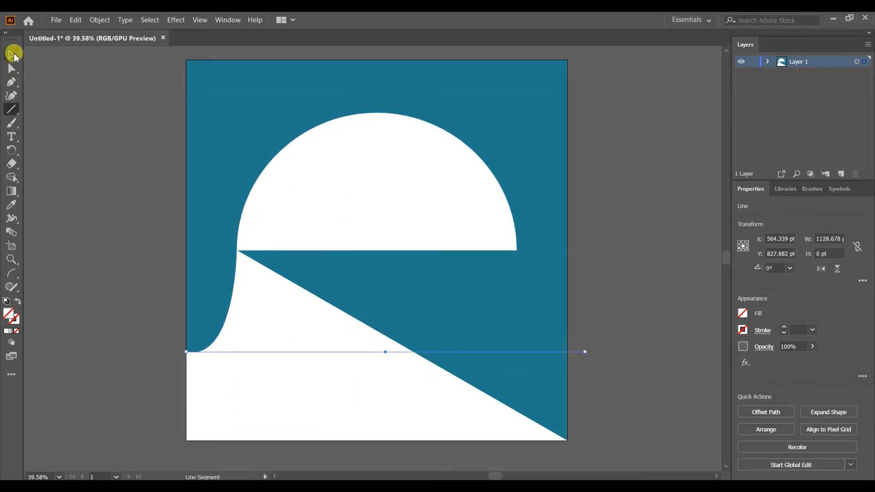
Step: Give the horizontal guide line a black fill and shift it about 15 pt to the left
click(742, 329)
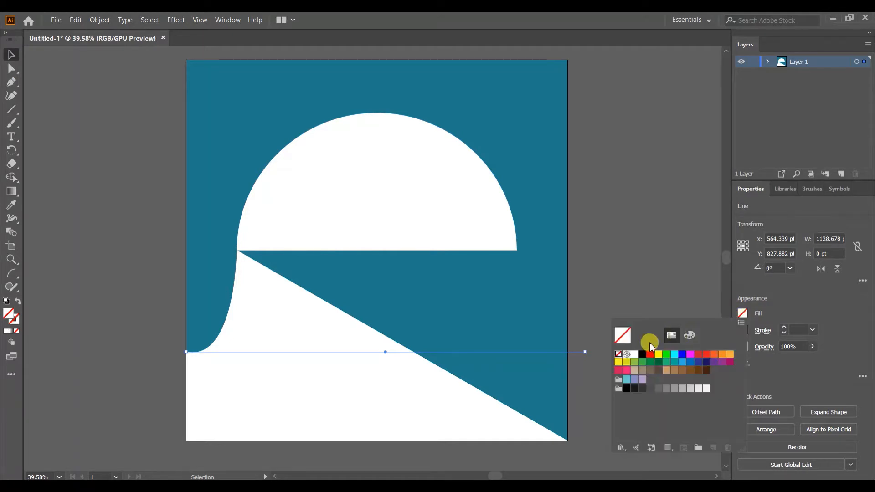
click(642, 354)
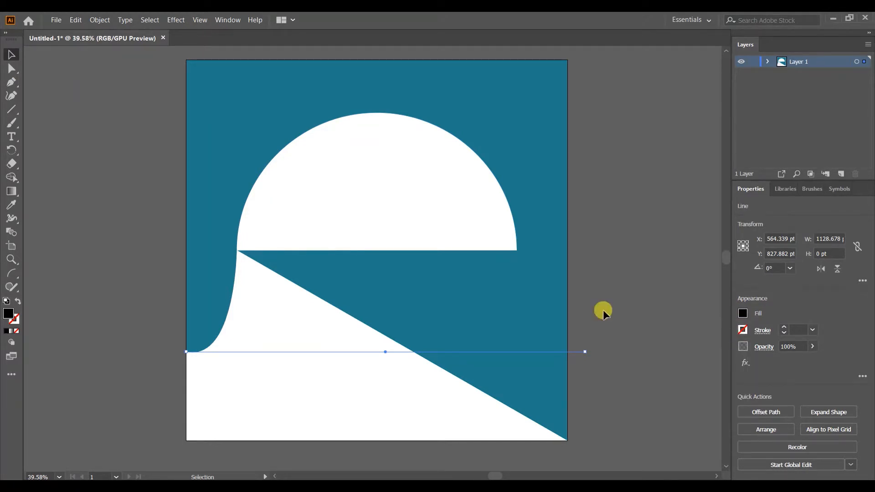
click(601, 333)
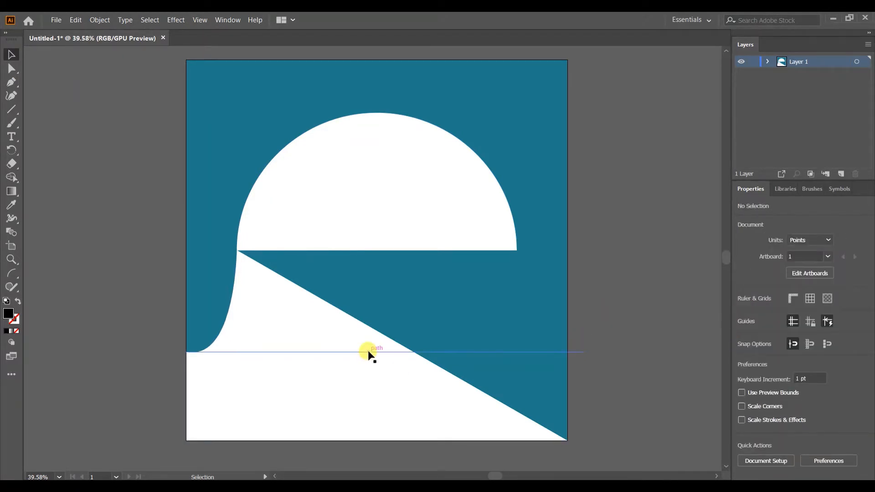
drag(364, 351, 359, 350)
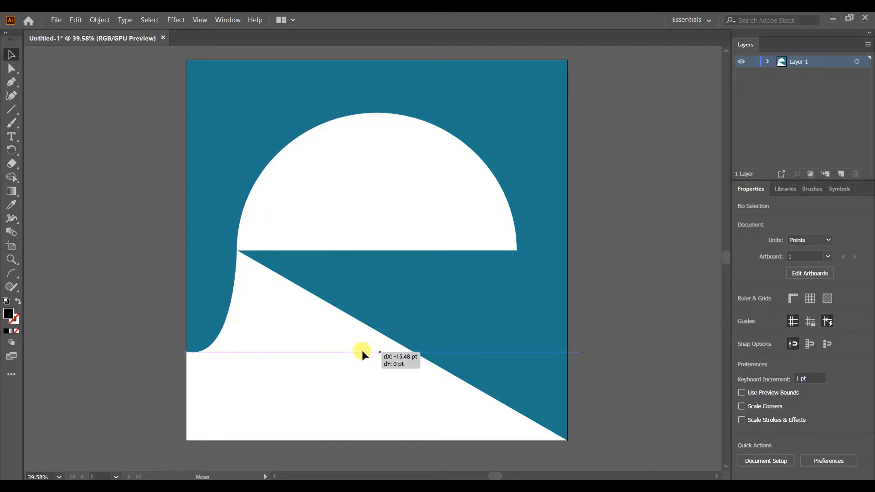
click(608, 275)
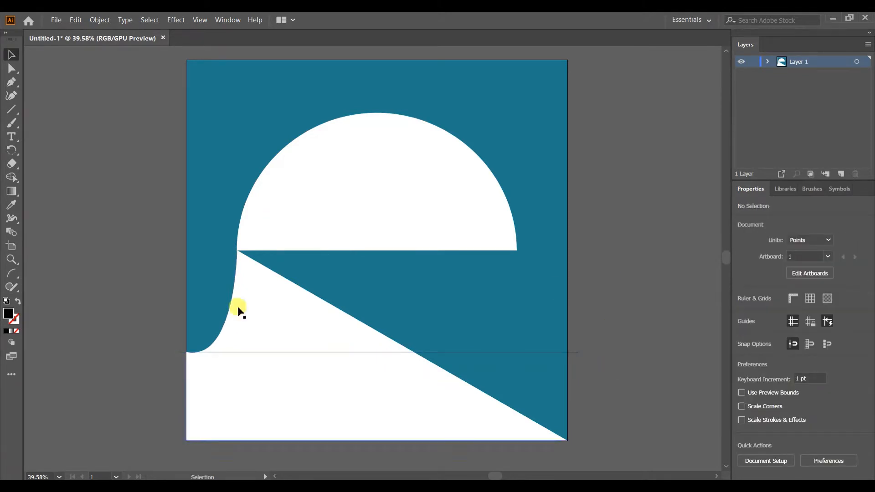
Step: Continue the white path with the Pen tool up the artboard's right edge to the guide line, curve it to the half circle's right end, and close it
click(12, 82)
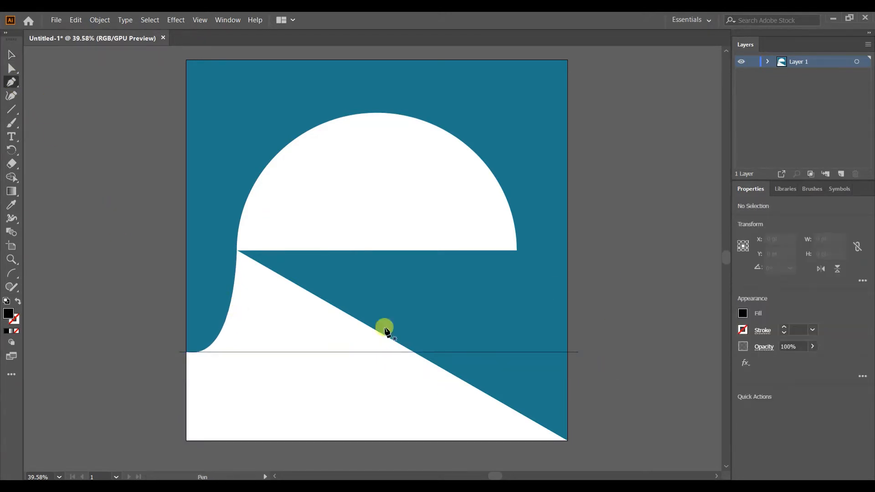
click(568, 440)
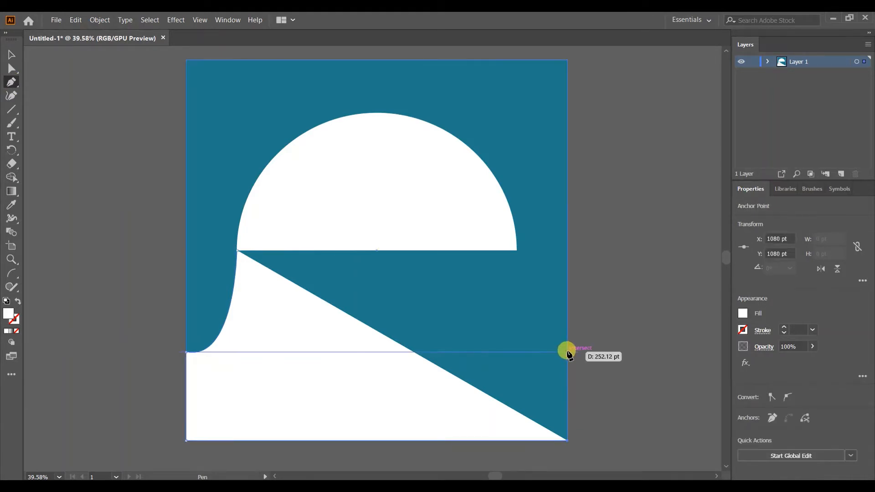
click(567, 352)
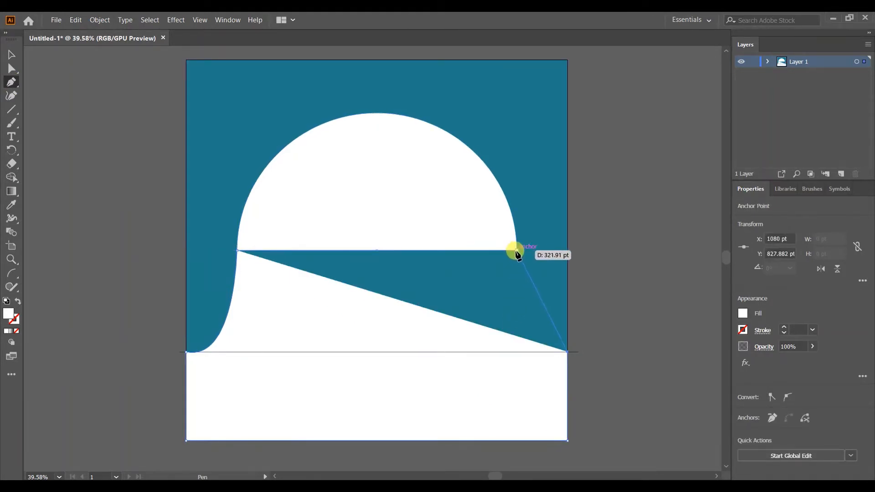
drag(516, 250, 510, 137)
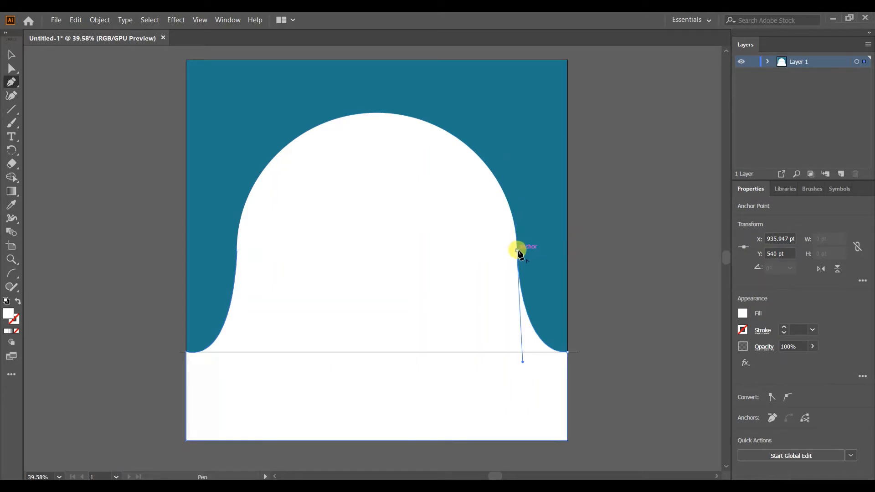
click(237, 251)
click(10, 54)
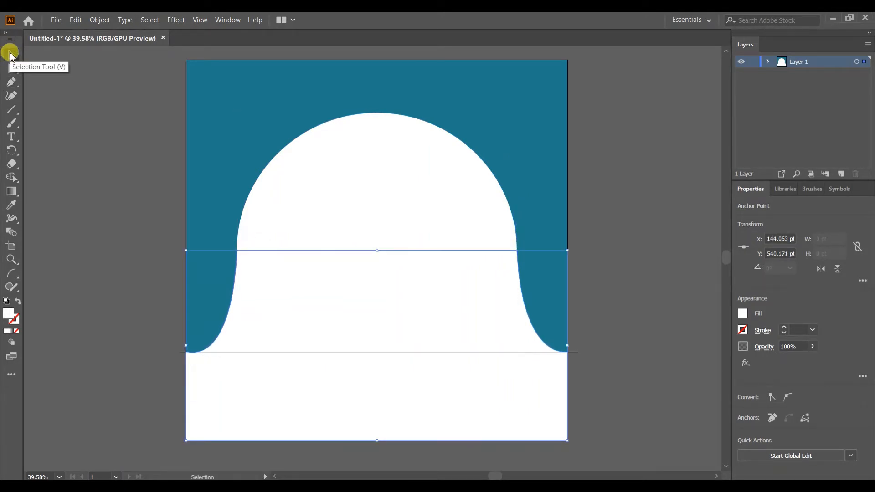
Step: Delete the horizontal guide line crossing the lower white shape
click(89, 179)
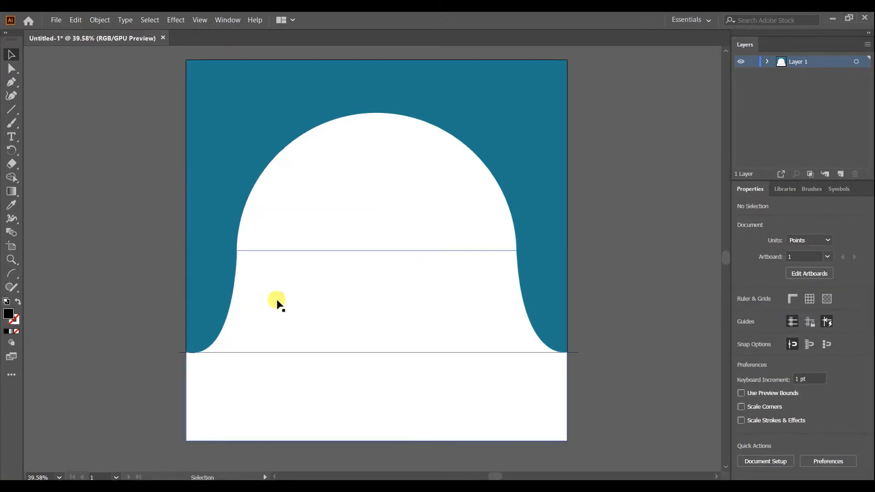
click(287, 352)
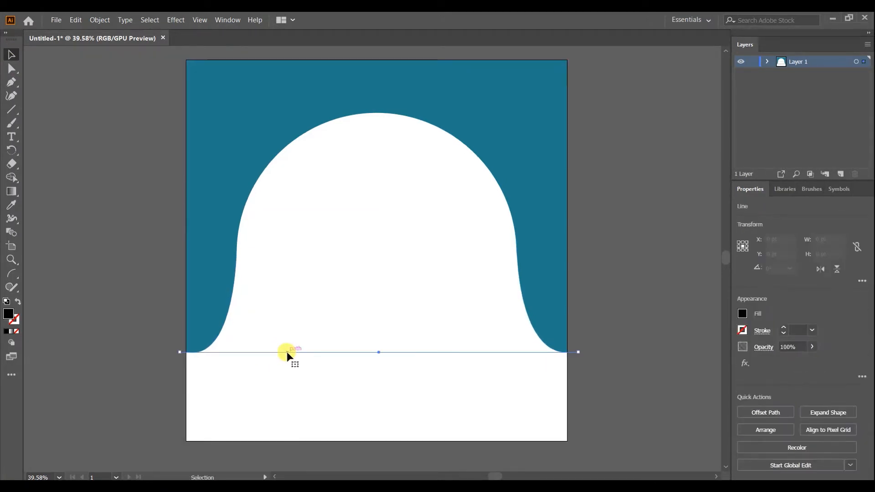
key(Delete)
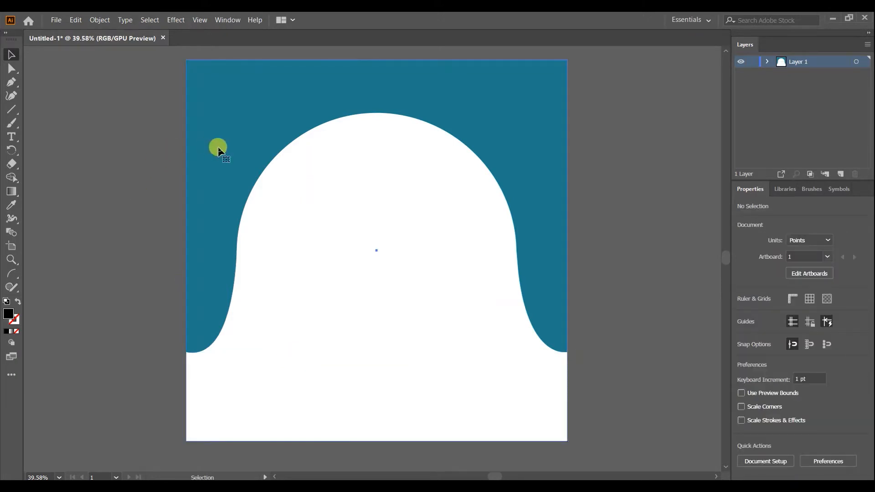
Step: Cut the half circle and then the lower white shape out of the teal square with Minus Front
click(218, 146)
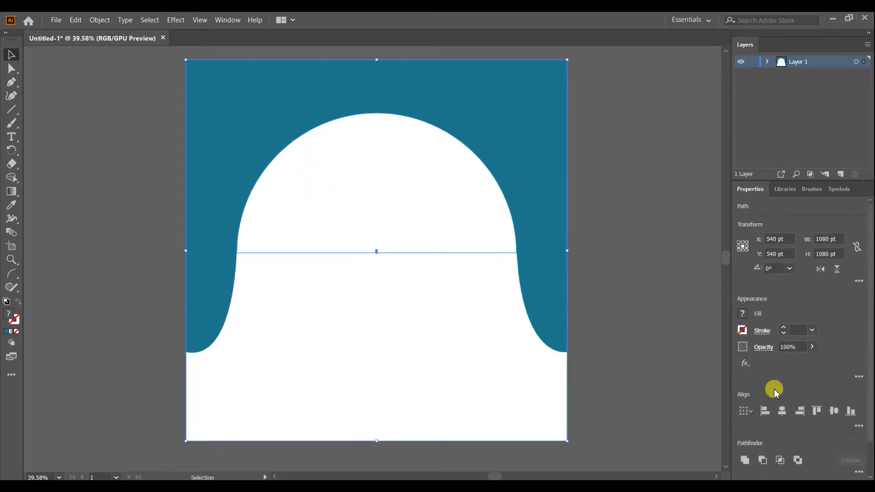
click(762, 460)
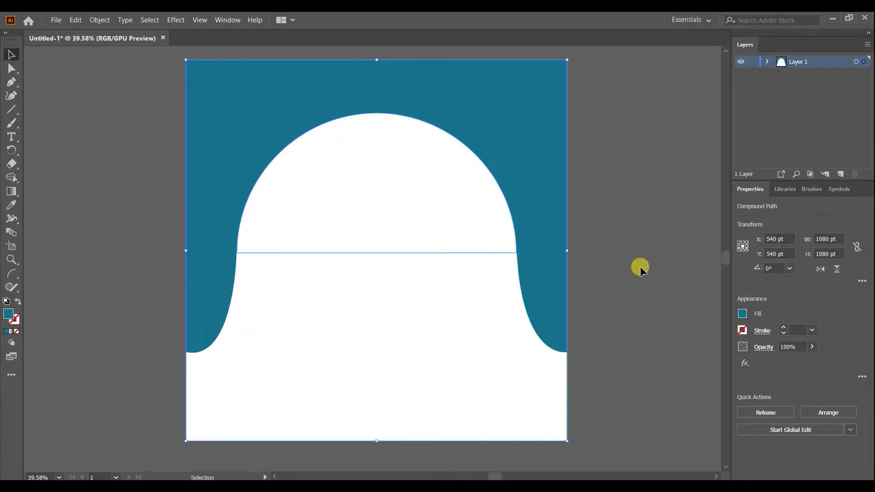
click(640, 266)
click(236, 133)
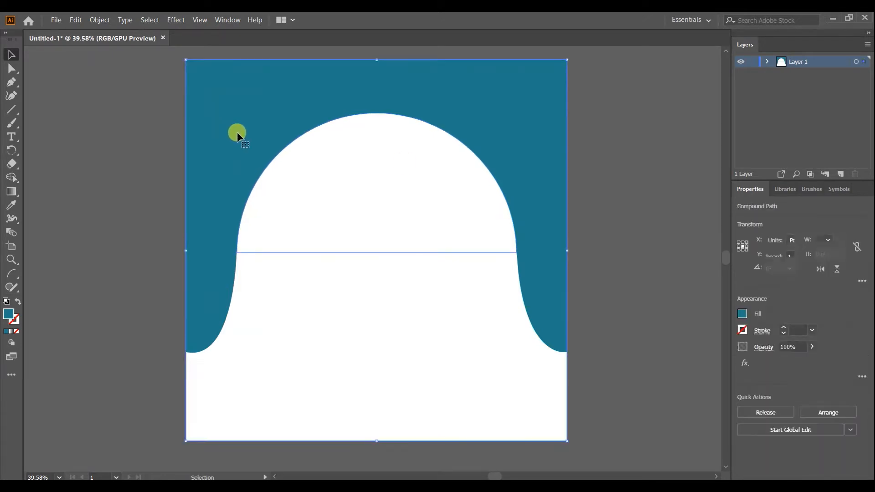
shift+click(278, 381)
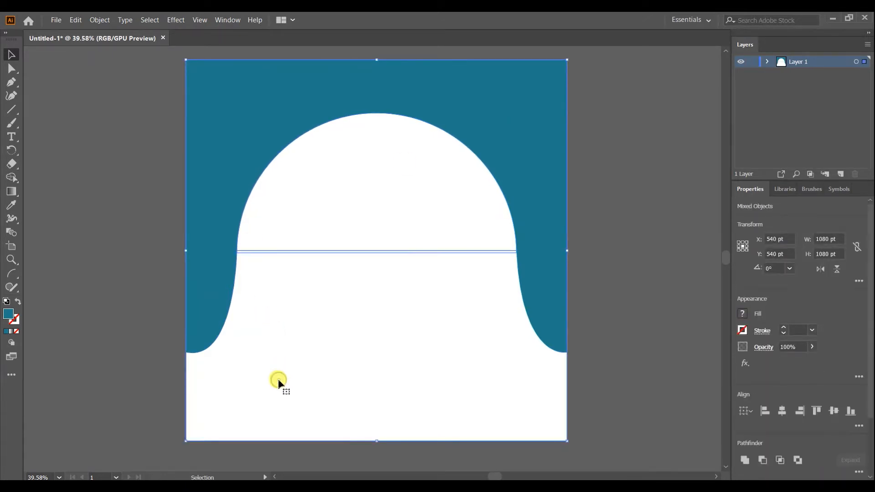
click(763, 460)
click(665, 327)
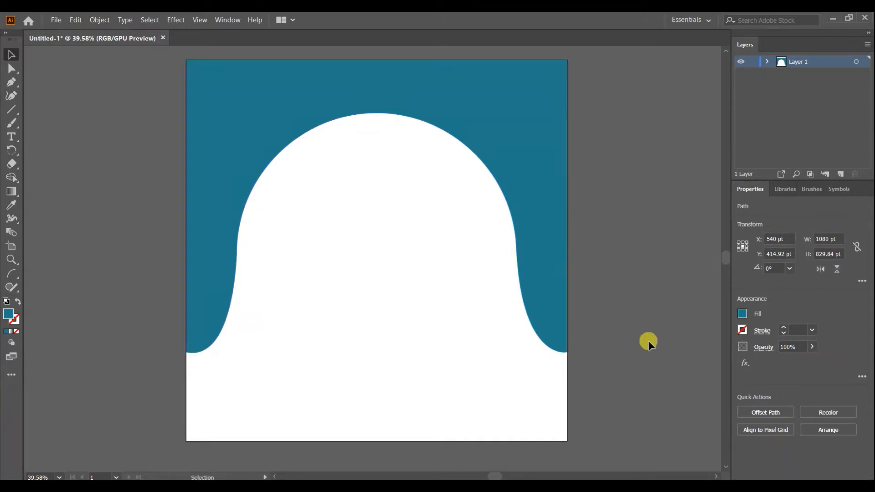
click(332, 375)
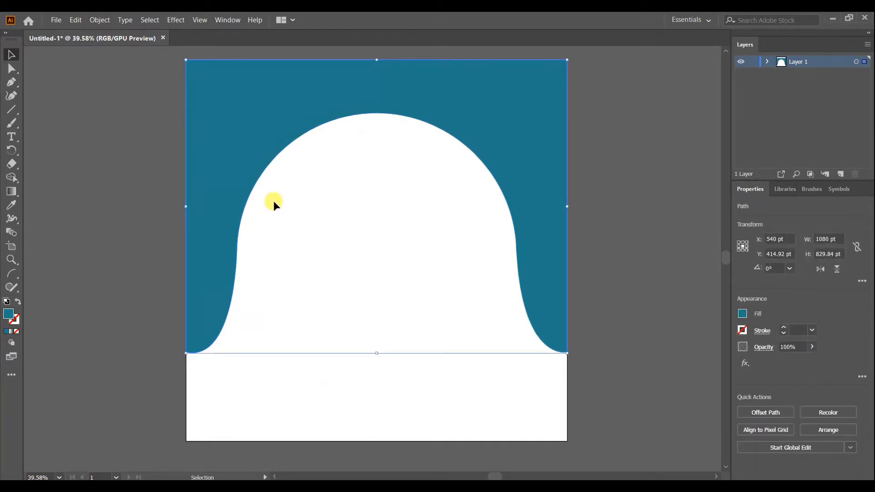
drag(230, 163, 174, 160)
key(ctrl+z)
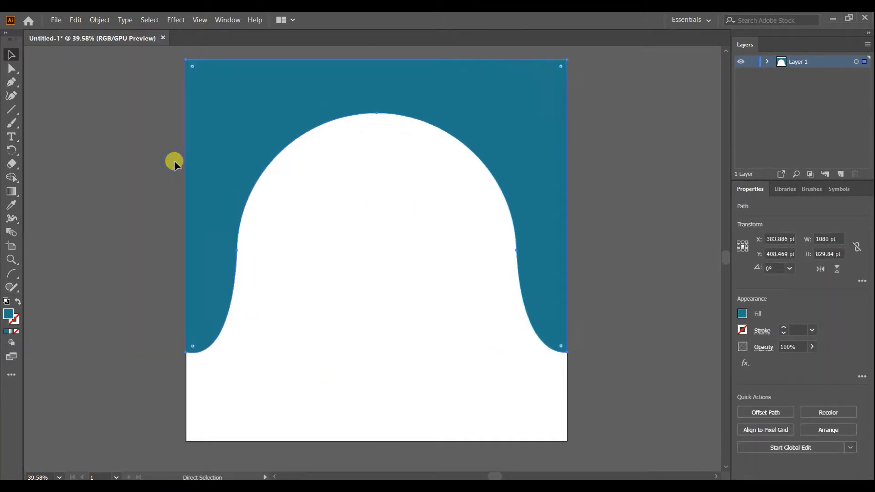
click(126, 175)
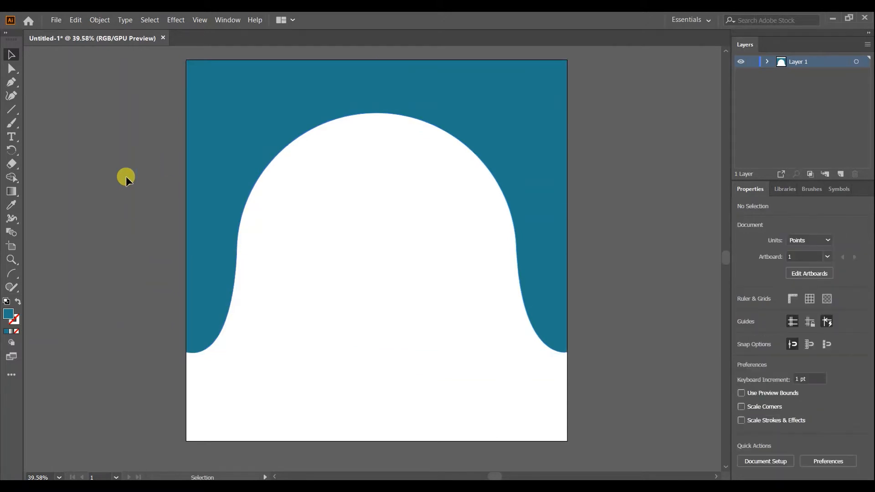
Step: Start placing an image file and browse New Volume (E:) for the food plate pictures
key(l)
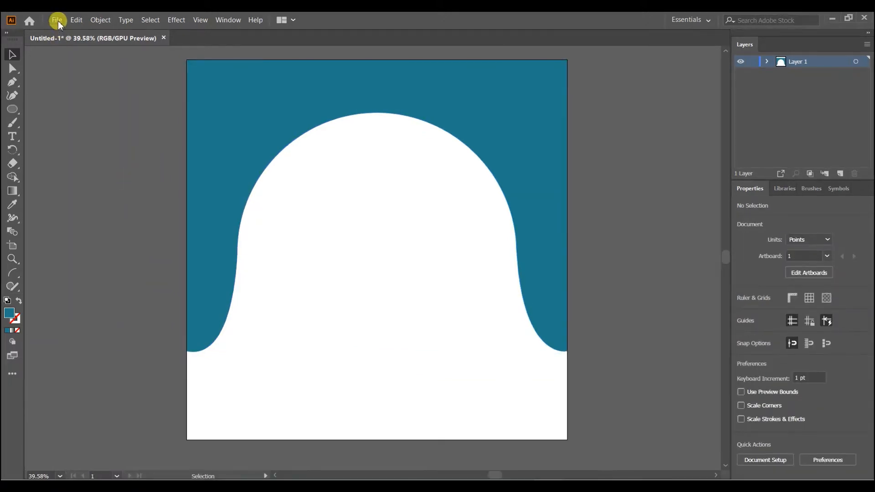
click(58, 21)
click(105, 179)
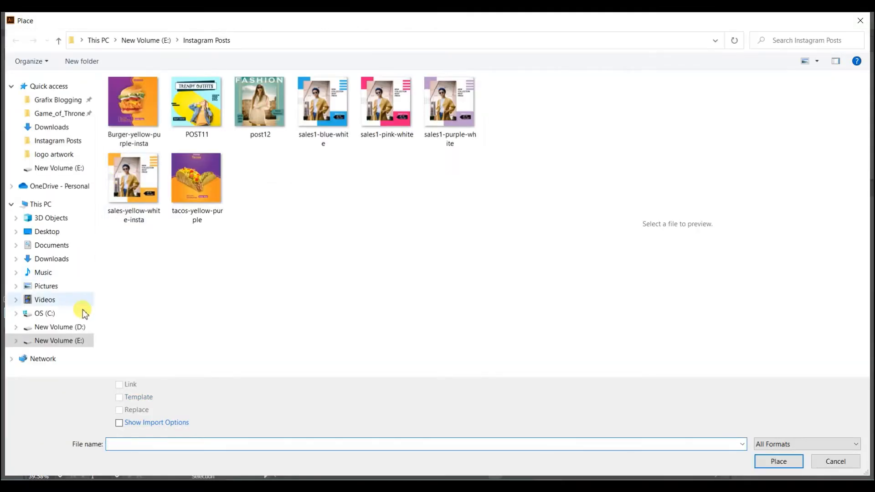
click(81, 345)
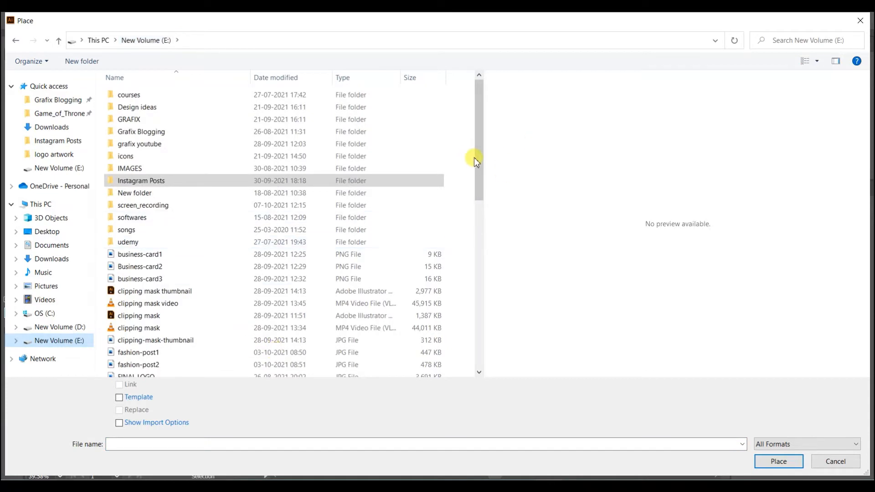
drag(478, 157, 482, 223)
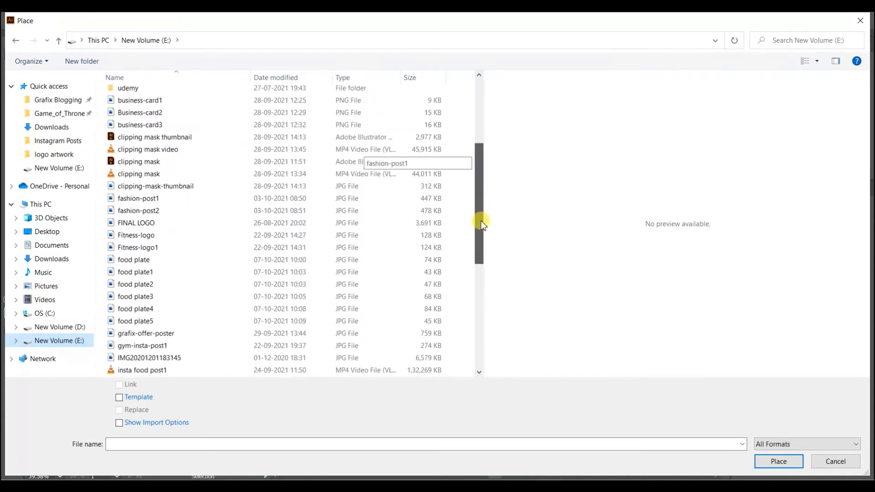
Step: Preview the food plate pictures and place food plate4 as a linked image overlapping the artboard's left edge
click(254, 258)
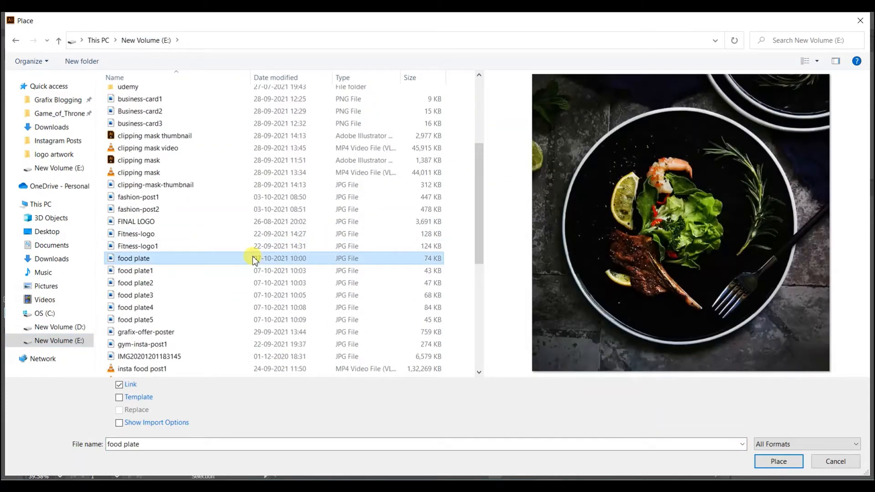
click(250, 270)
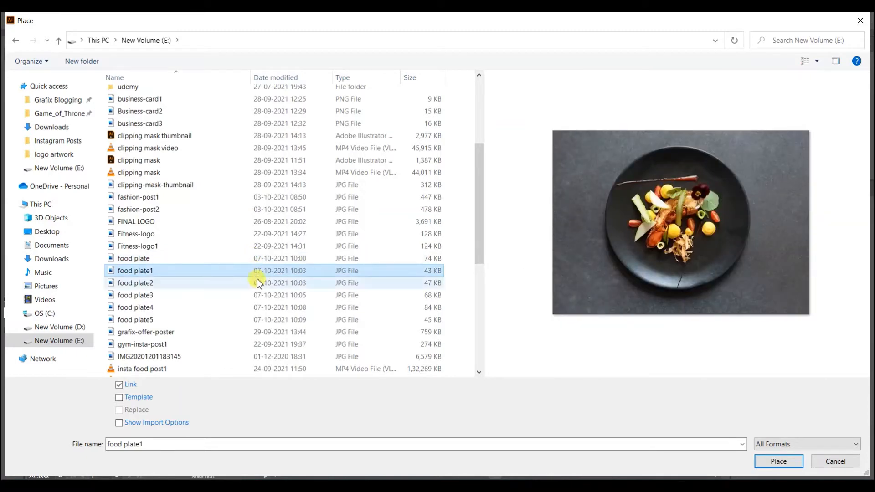
click(260, 285)
click(268, 296)
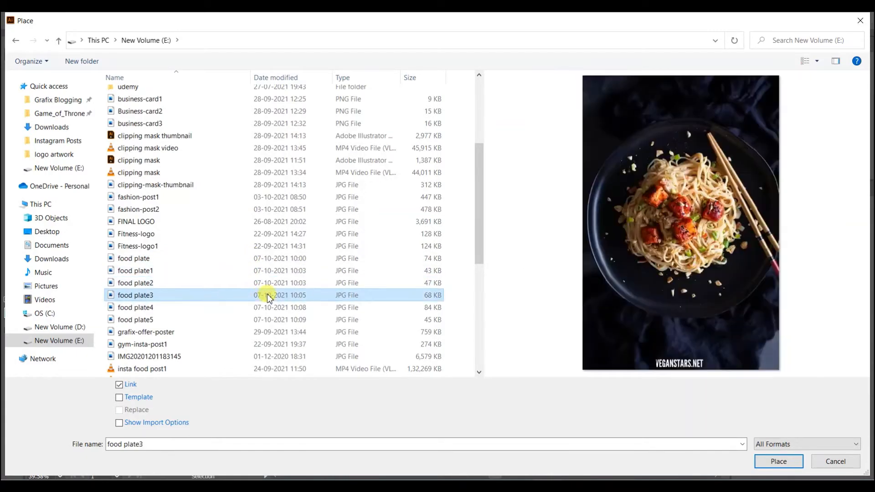
click(264, 307)
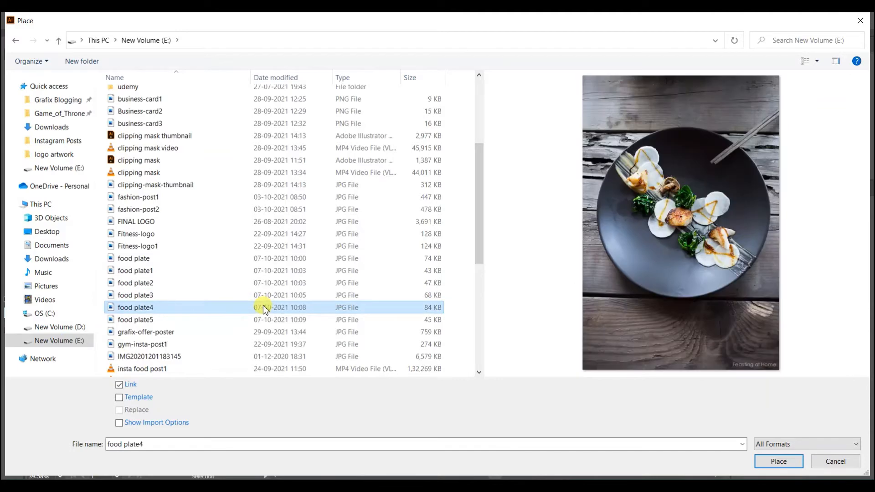
click(253, 320)
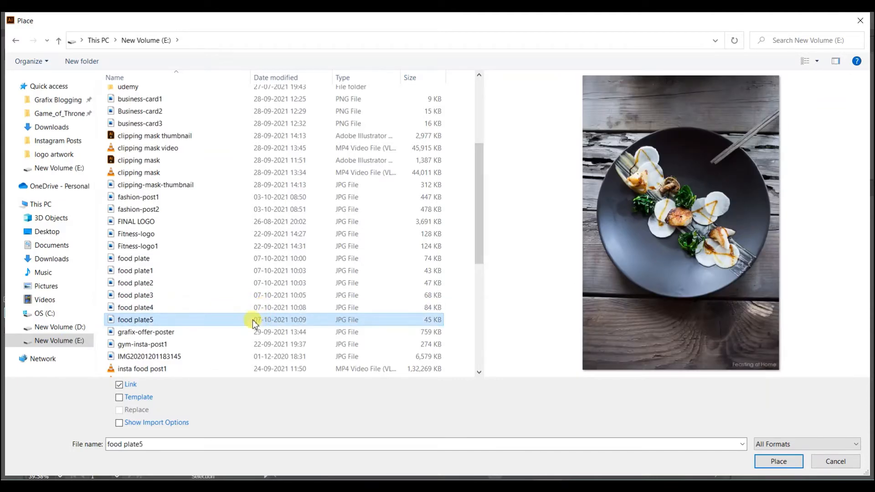
click(254, 308)
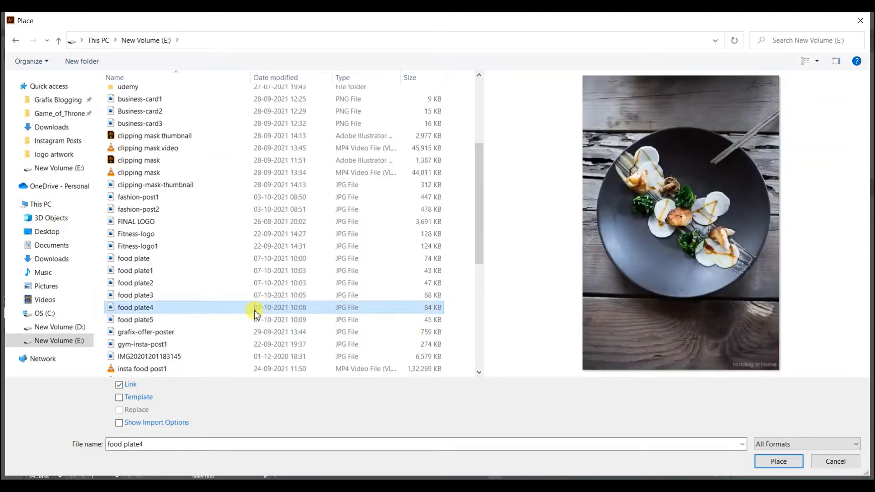
click(777, 460)
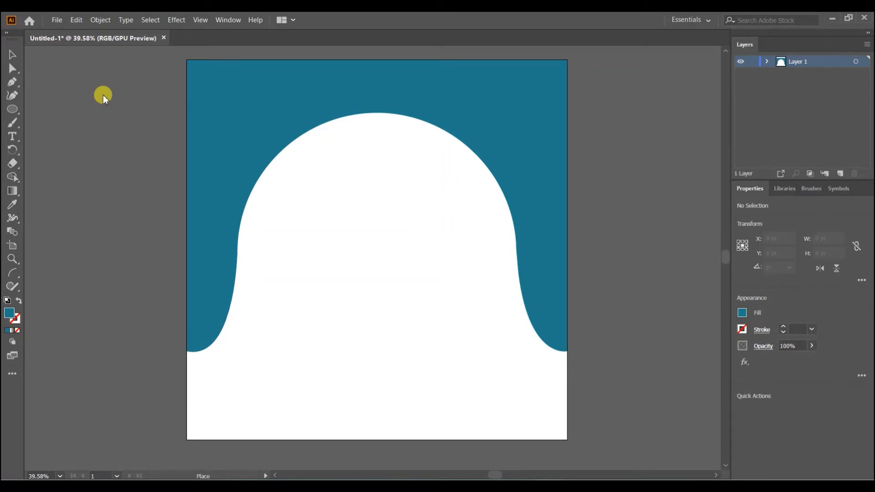
click(103, 95)
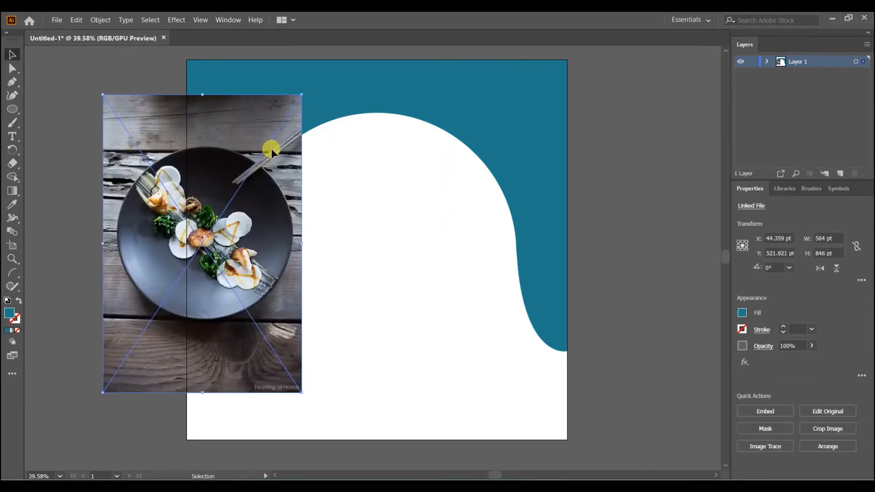
Step: Move the plate photo onto the white area, enlarge it proportionally to about 655 × 983 pt, and centre it horizontally on the artboard
drag(271, 149, 356, 174)
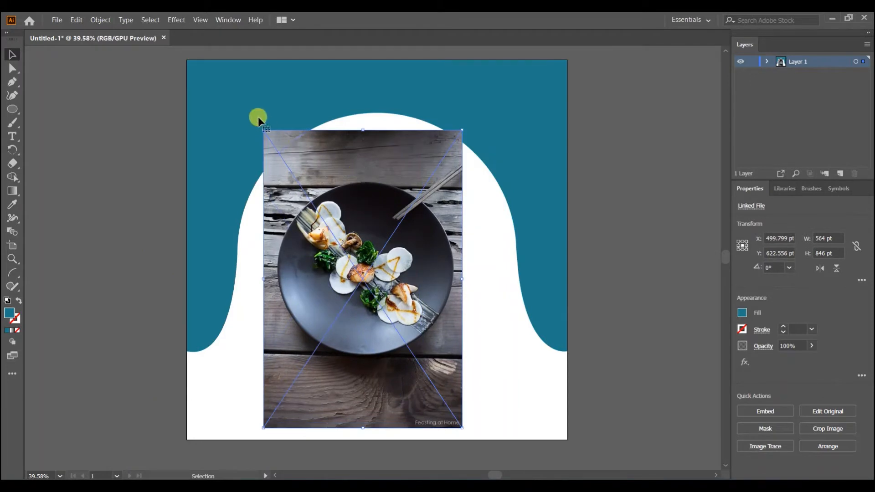
drag(261, 130, 243, 105)
drag(338, 179, 351, 178)
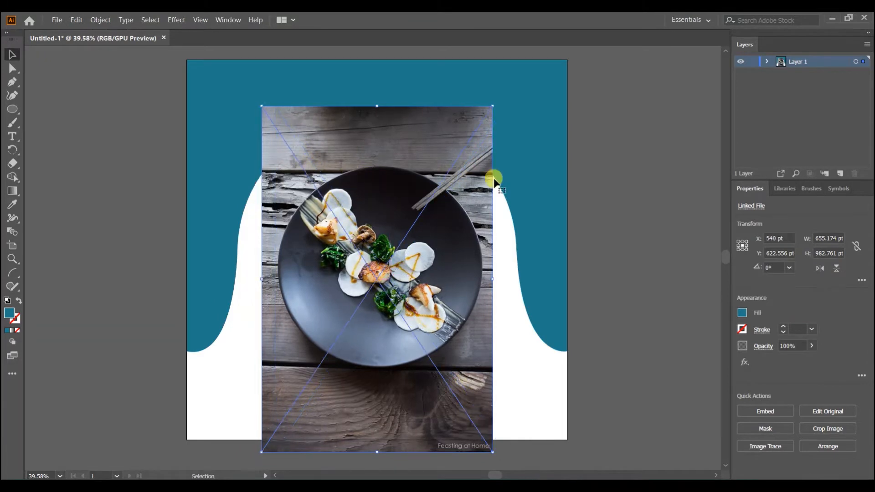
click(40, 63)
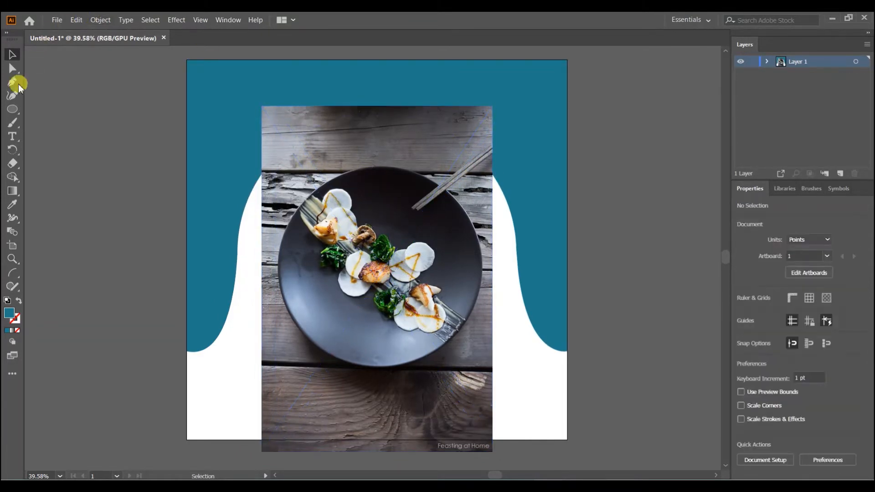
Step: Draw a teal circle about 584 pt in diameter over the plate, and enlarge it from its centre to about 637 pt
click(12, 109)
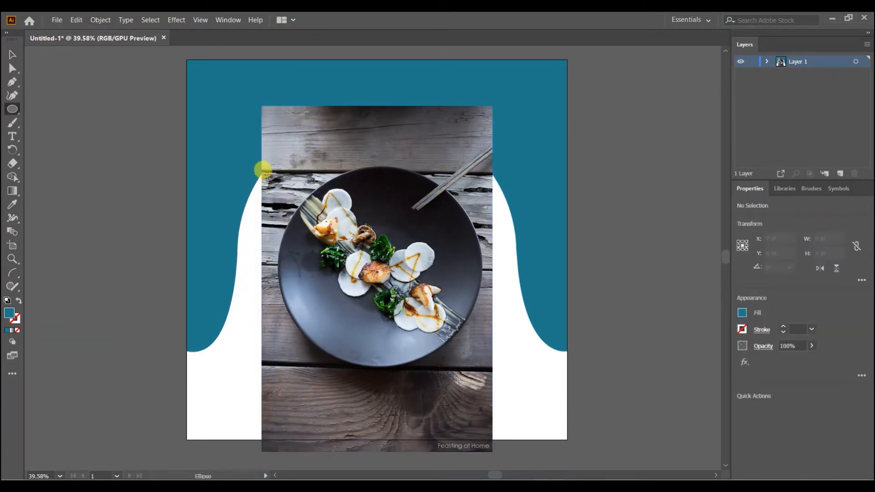
mouse_move(272, 166)
mouse_down()
mouse_move(451, 339)
mouse_move(506, 361)
mouse_move(476, 369)
mouse_up()
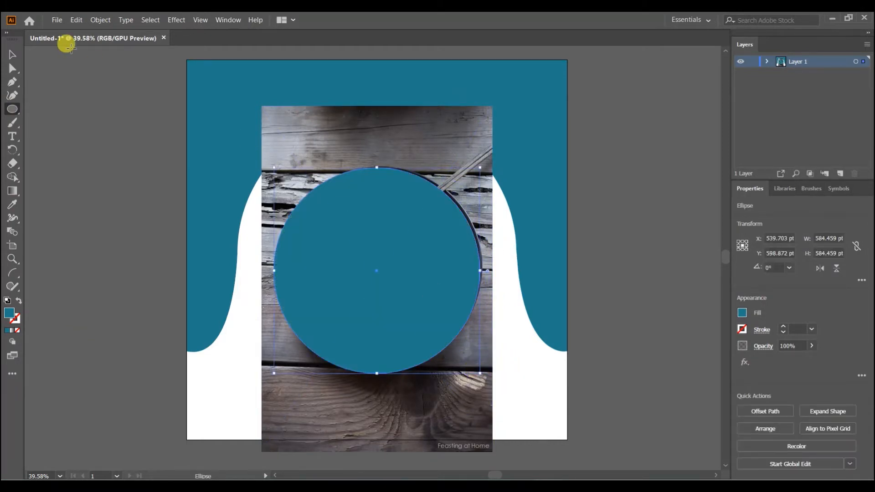
click(13, 54)
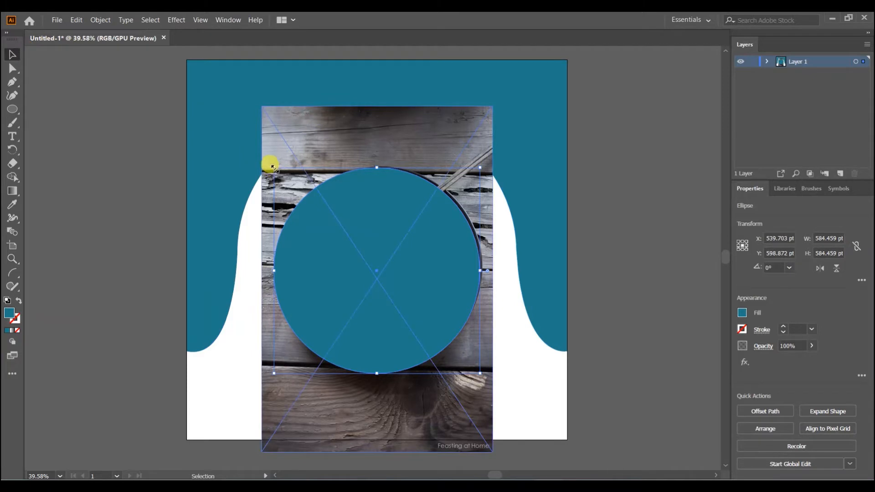
drag(273, 166, 264, 157)
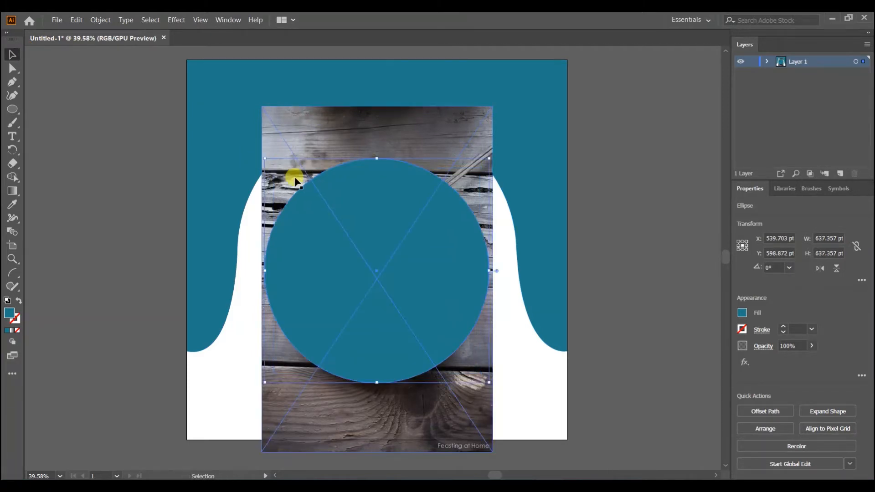
Step: Align the centres of the teal circle and the plate photo horizontally and vertically to each other
mouse_move(339, 211)
mouse_down()
mouse_move(350, 202)
mouse_move(342, 198)
mouse_move(342, 209)
mouse_up()
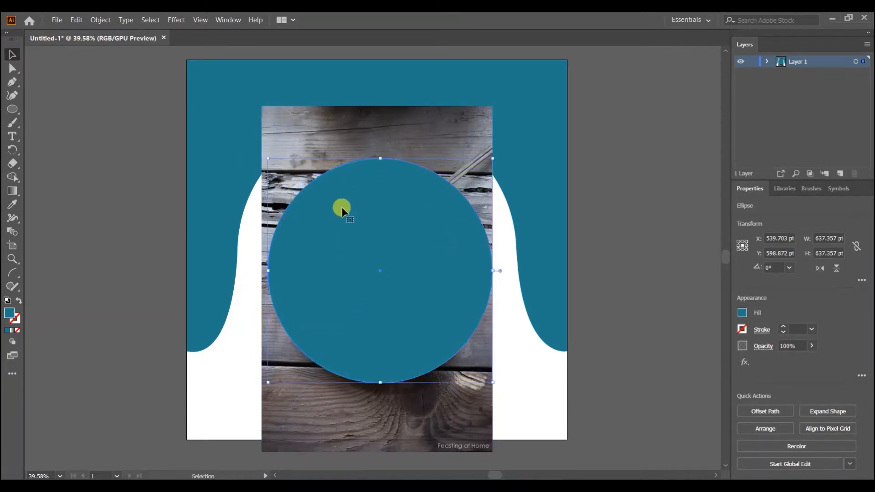
shift+click(269, 138)
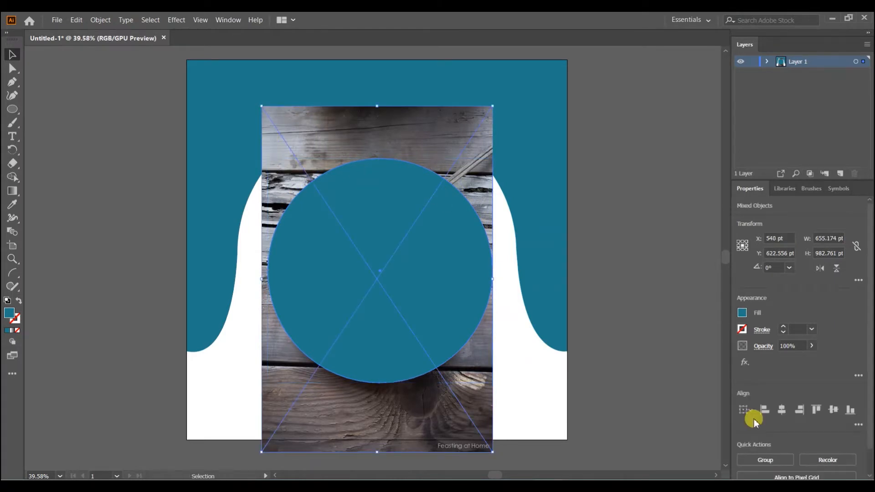
click(781, 409)
click(836, 409)
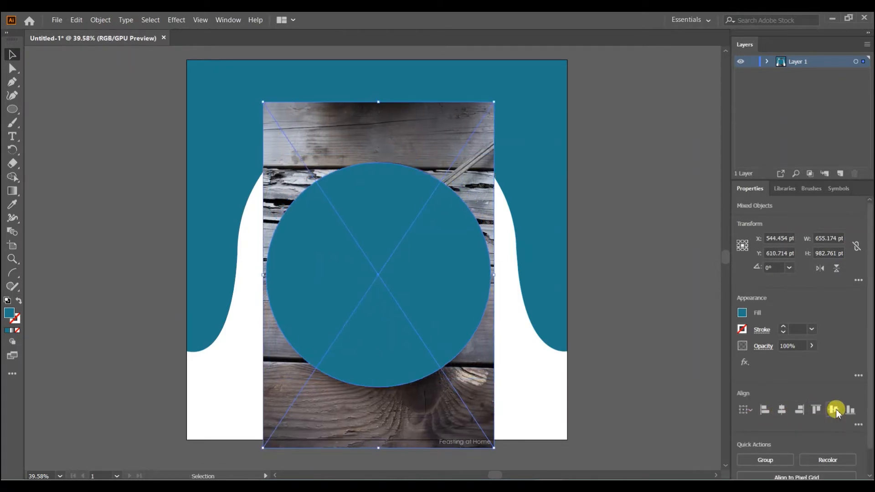
click(675, 307)
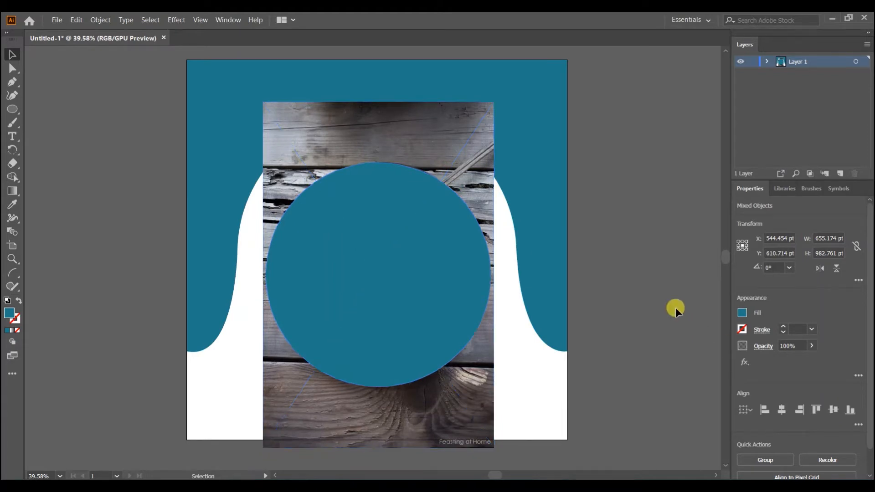
Step: Try to mask the plate photo with the teal circle using a clipping mask
click(413, 248)
shift+click(300, 144)
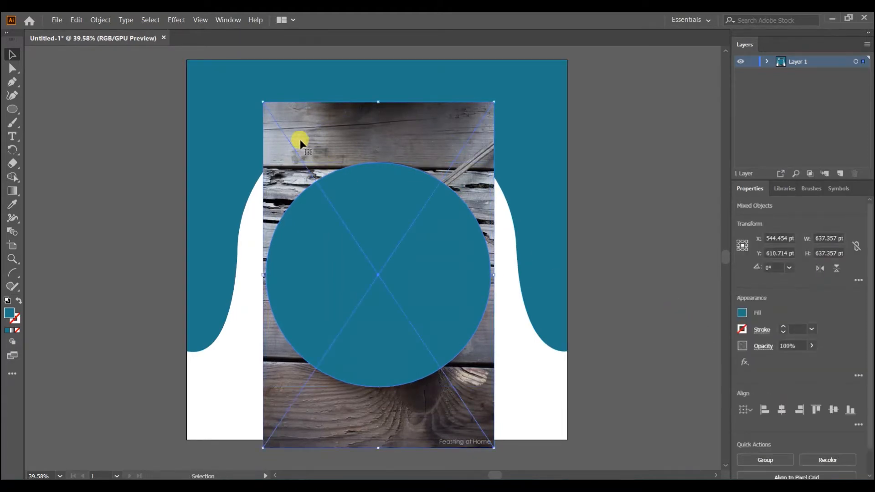
click(101, 20)
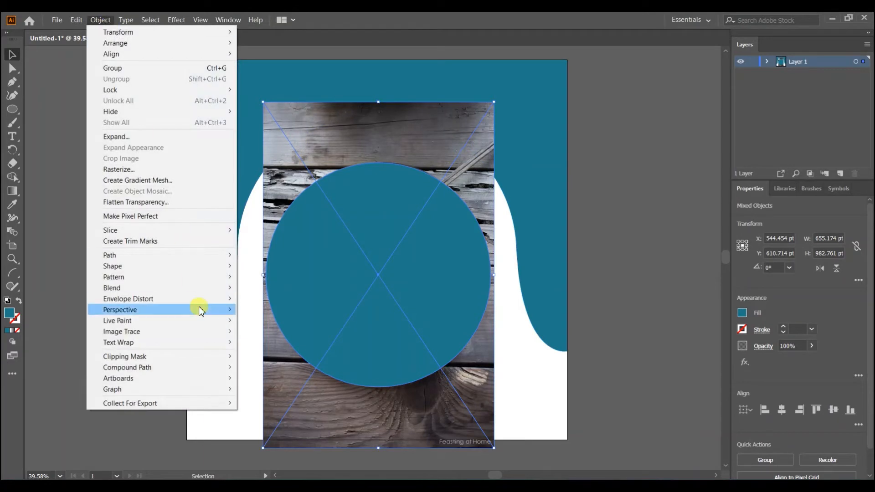
mouse_move(223, 361)
click(263, 356)
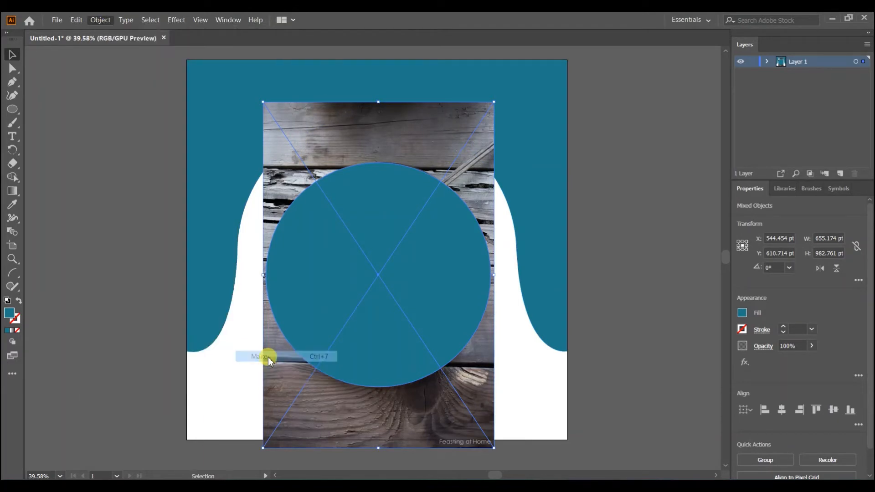
click(526, 367)
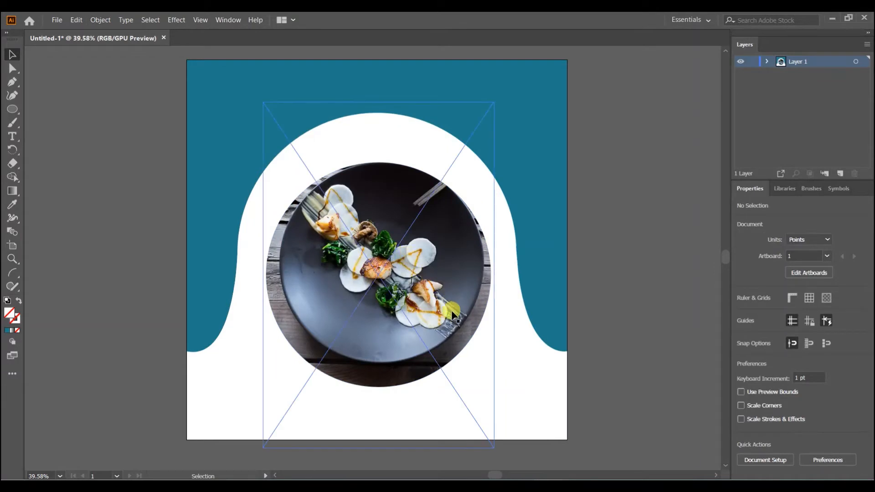
key(ctrl+z)
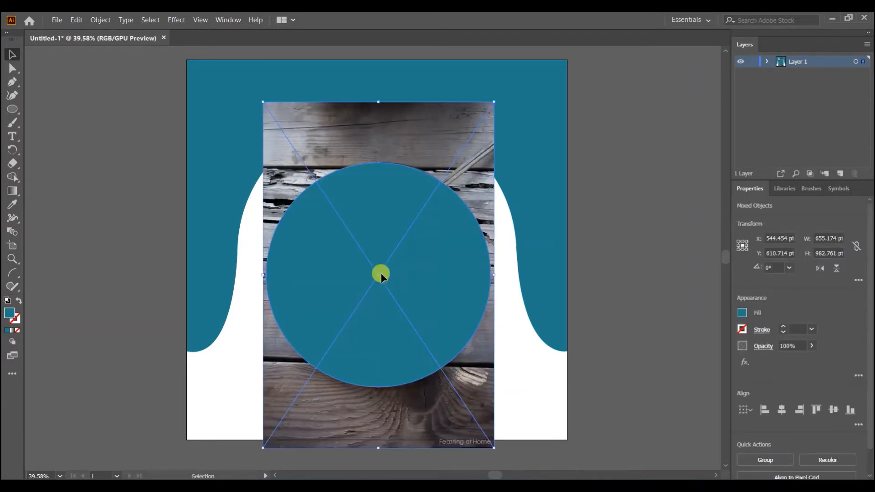
Step: Move the plate photo and circle up together, and shift the circle alone slightly higher
mouse_move(381, 272)
mouse_down()
mouse_move(381, 283)
mouse_move(381, 264)
mouse_up()
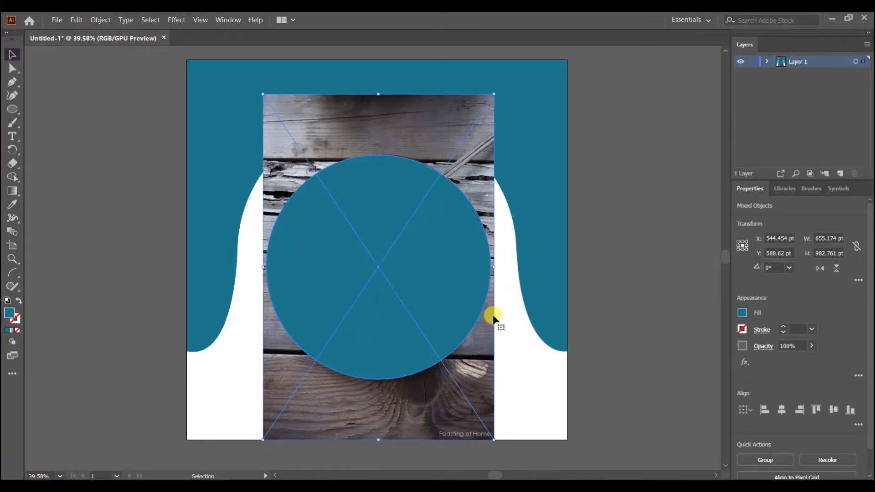
click(517, 335)
drag(438, 268, 439, 255)
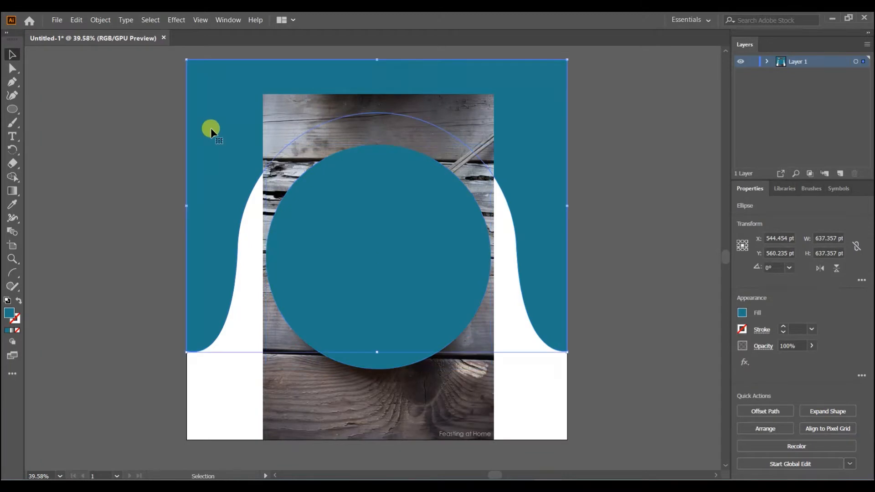
Step: Remove the circle's fill, and adjust the positions of the photo and the circle so the outline surrounds the plate
click(743, 314)
click(617, 353)
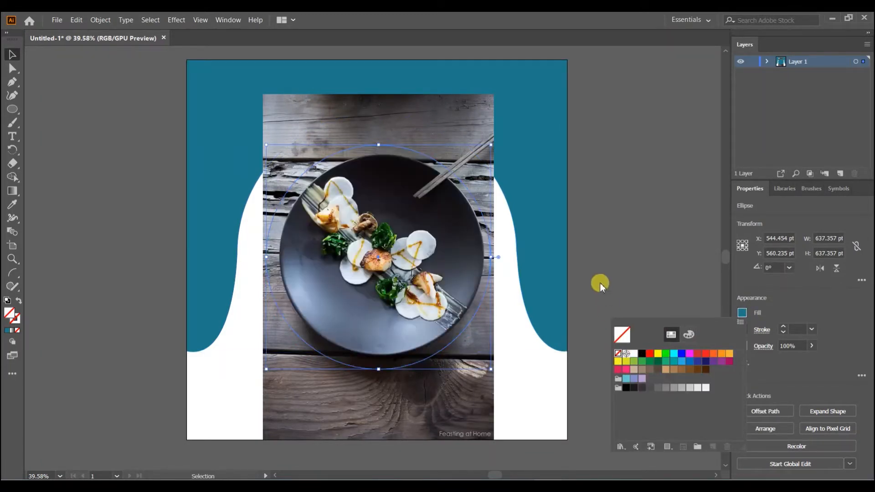
click(598, 271)
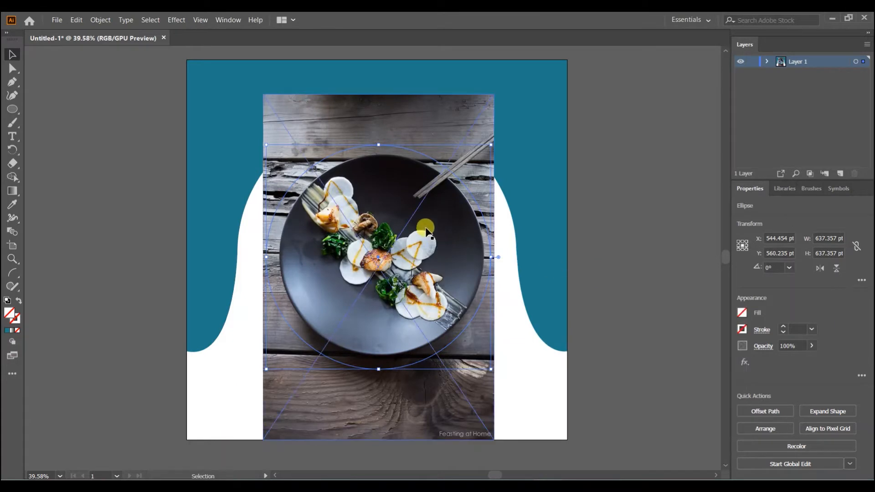
drag(426, 230, 430, 230)
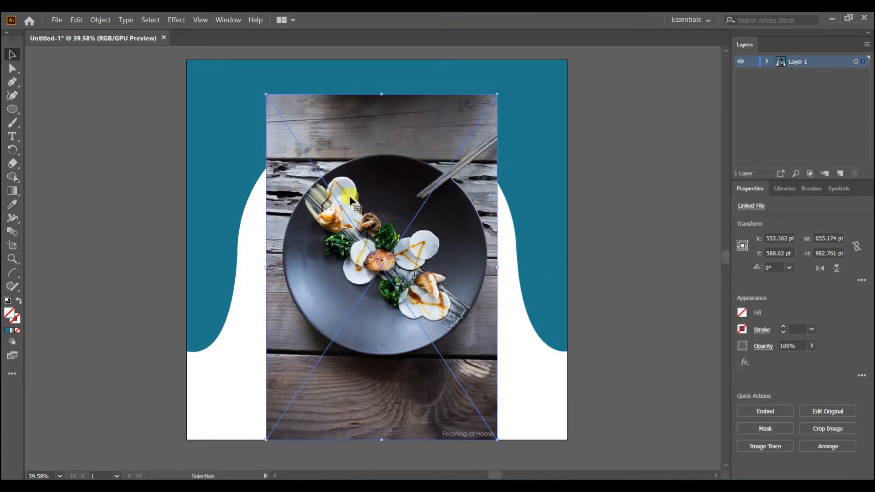
click(124, 298)
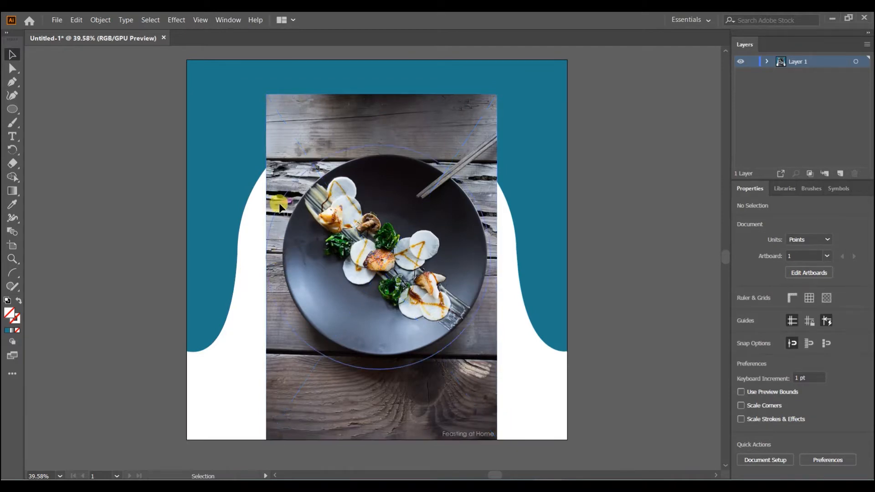
drag(280, 207, 286, 200)
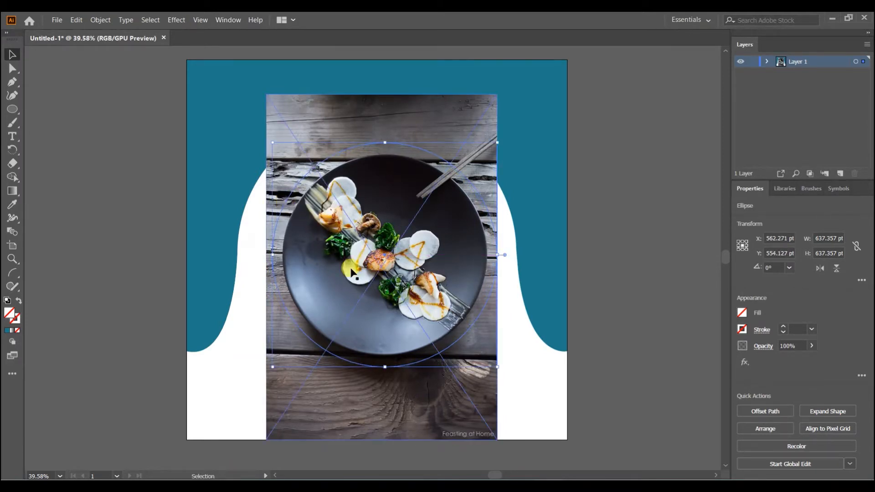
Step: Make a clipping mask from the unfilled circle and the plate photo
shift+click(324, 109)
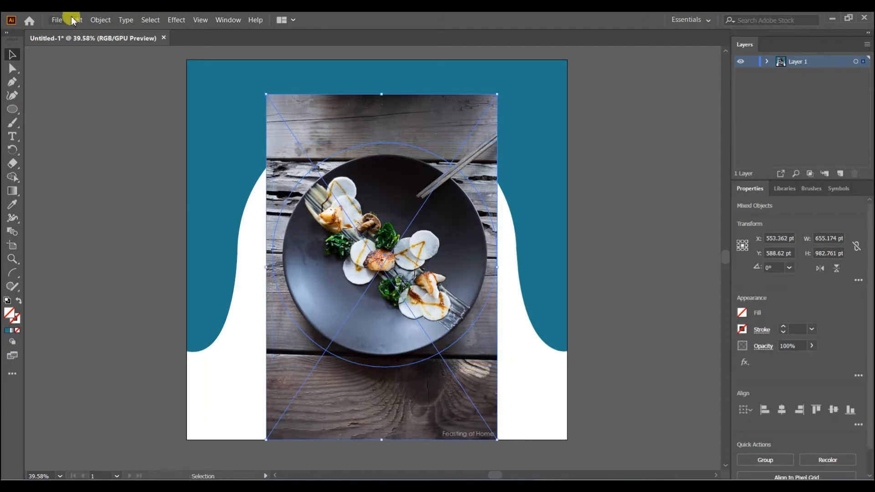
click(98, 20)
mouse_move(157, 356)
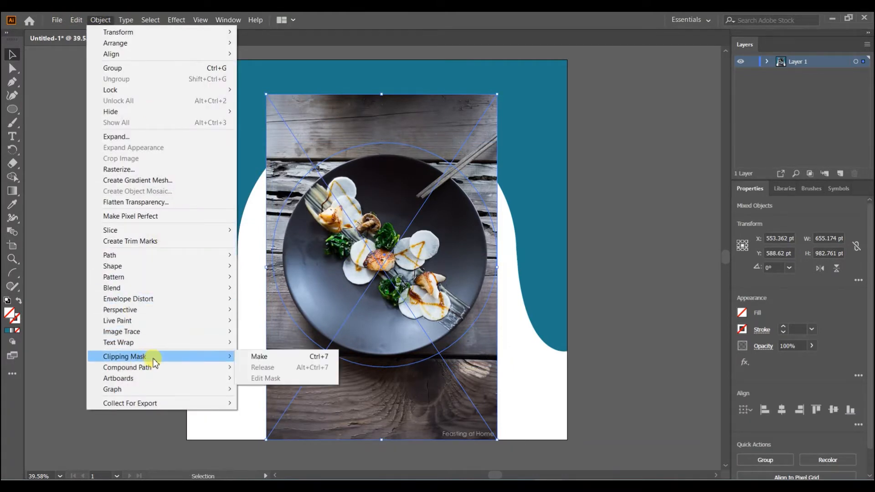
click(264, 356)
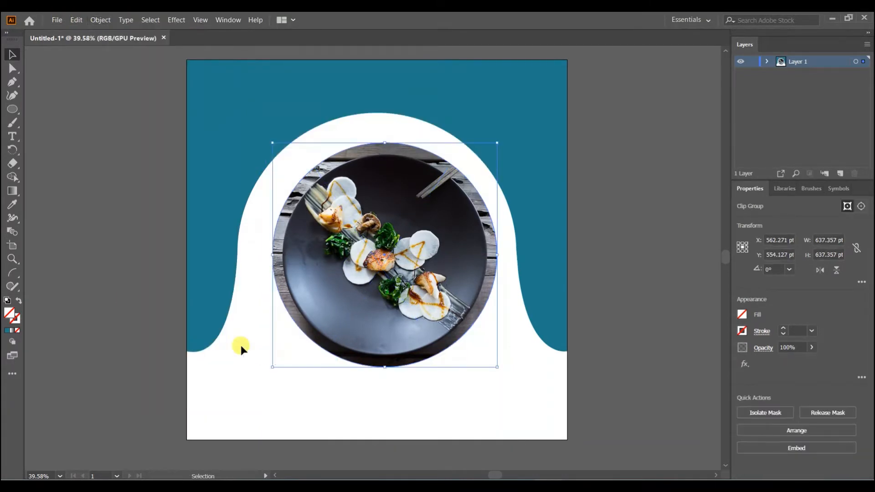
click(78, 272)
Step: Centre the masked plate horizontally on the artboard inside the white arch, and enlarge it slightly from its centre
drag(337, 255, 314, 249)
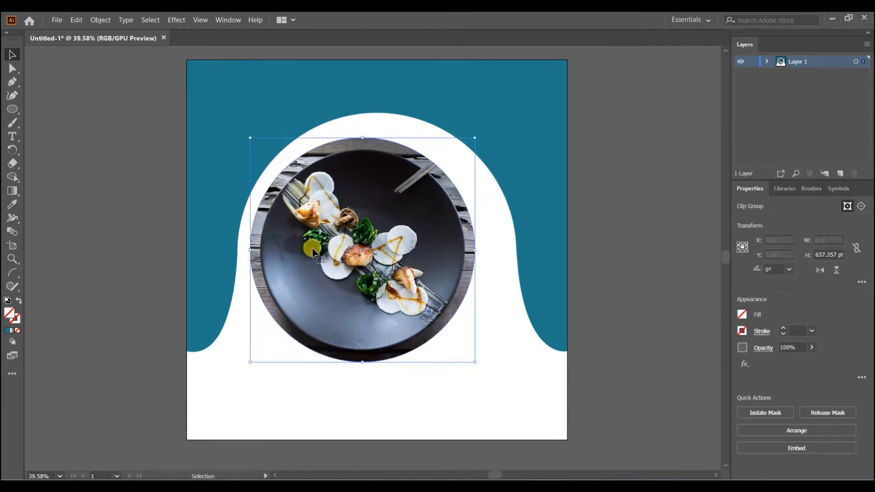
drag(381, 233, 413, 231)
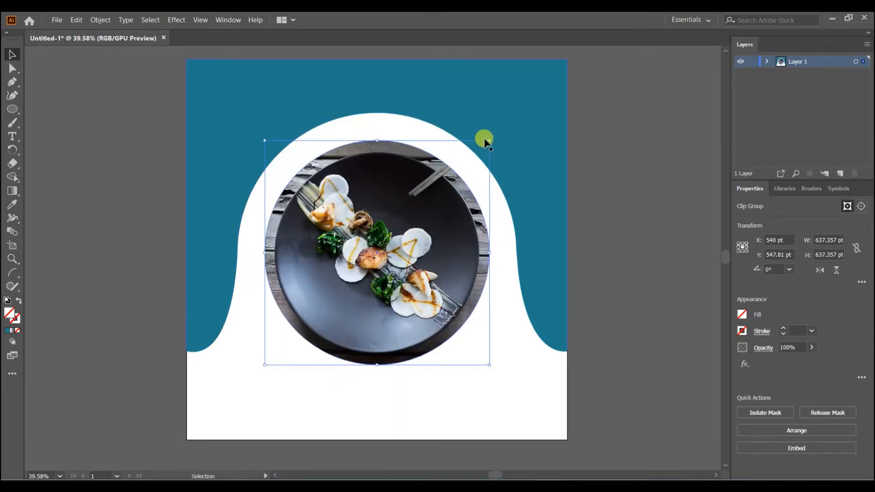
drag(490, 139, 501, 130)
click(634, 174)
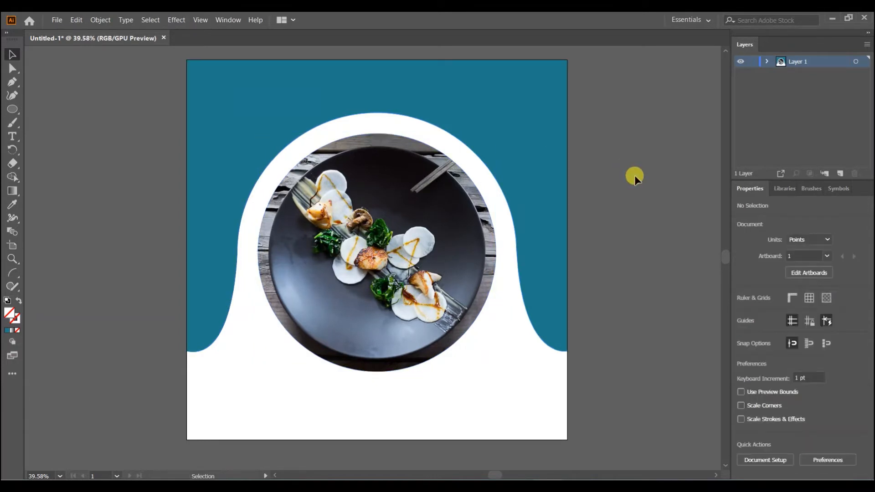
Step: Draw a horizontal line segment about 268 pt long on the empty canvas left of the artboard
right_click(10, 109)
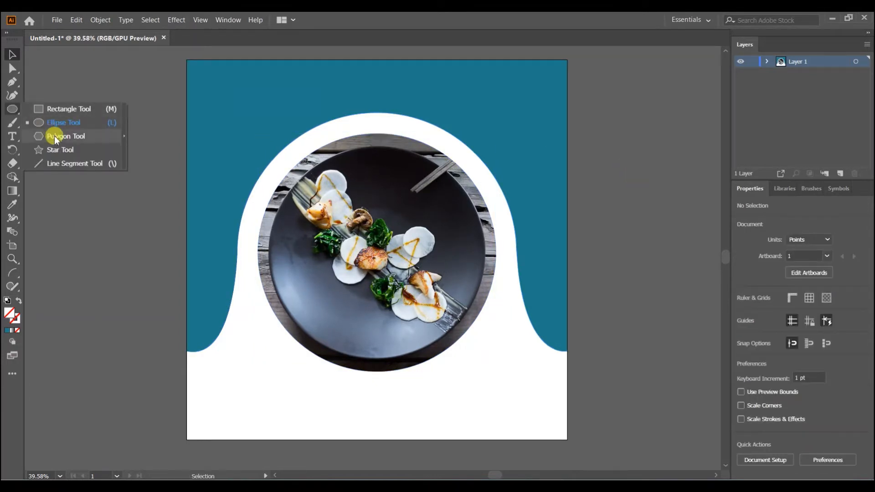
click(64, 162)
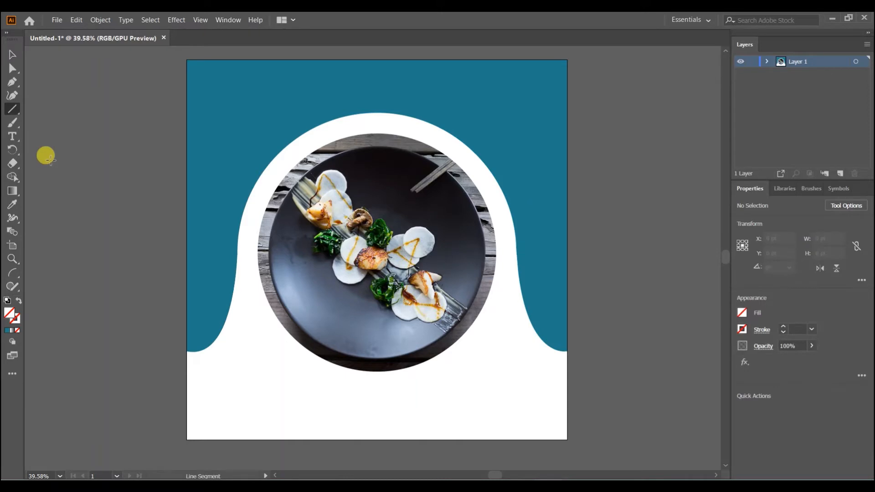
click(166, 158)
click(465, 291)
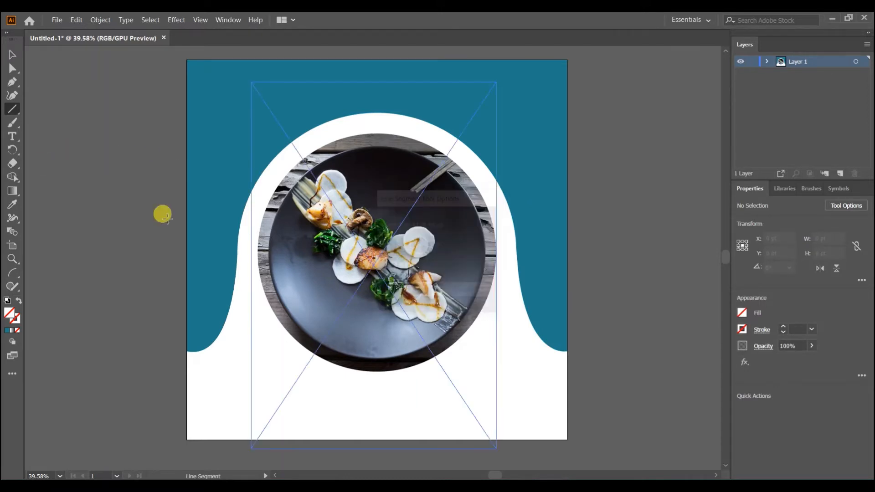
drag(59, 183, 152, 184)
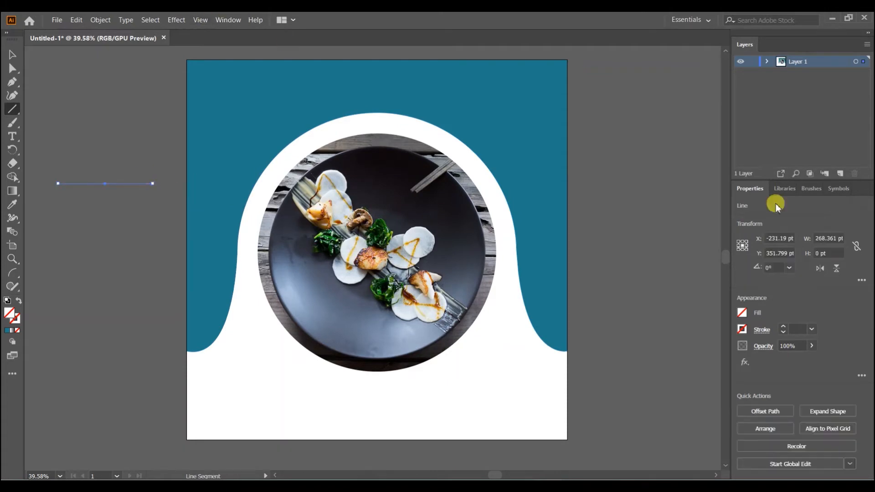
Step: Set the line's fill colour to white
click(742, 312)
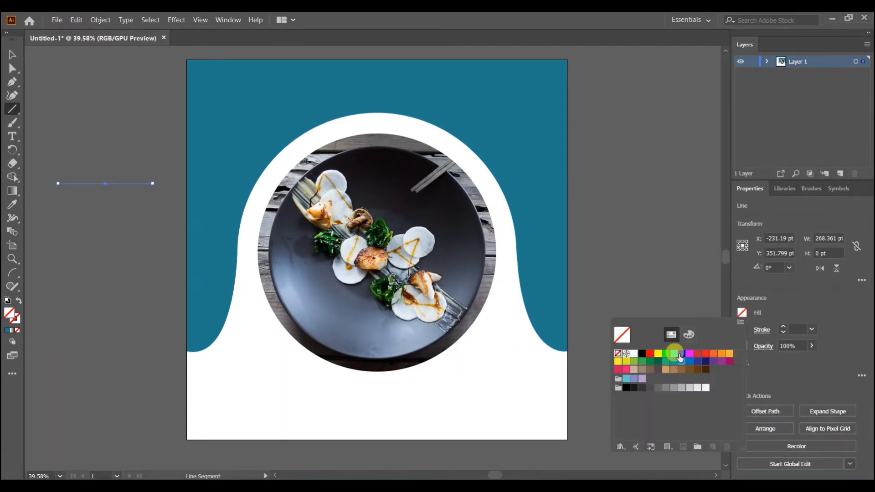
click(641, 356)
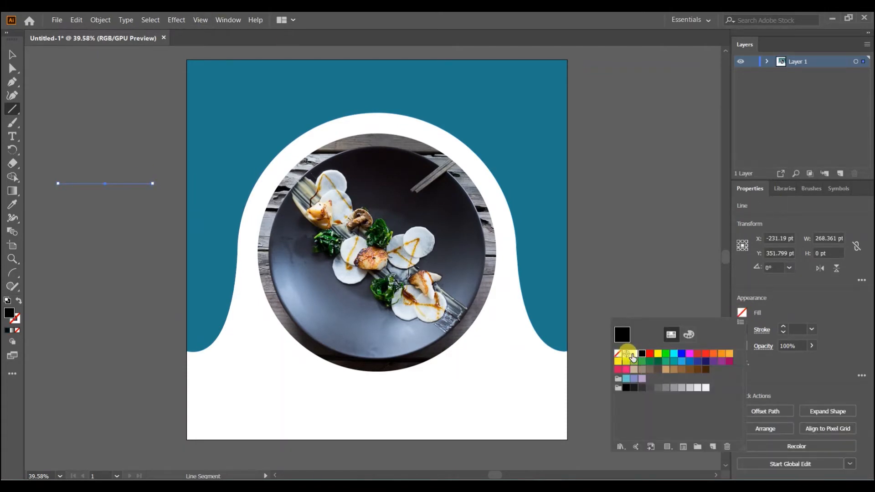
click(633, 355)
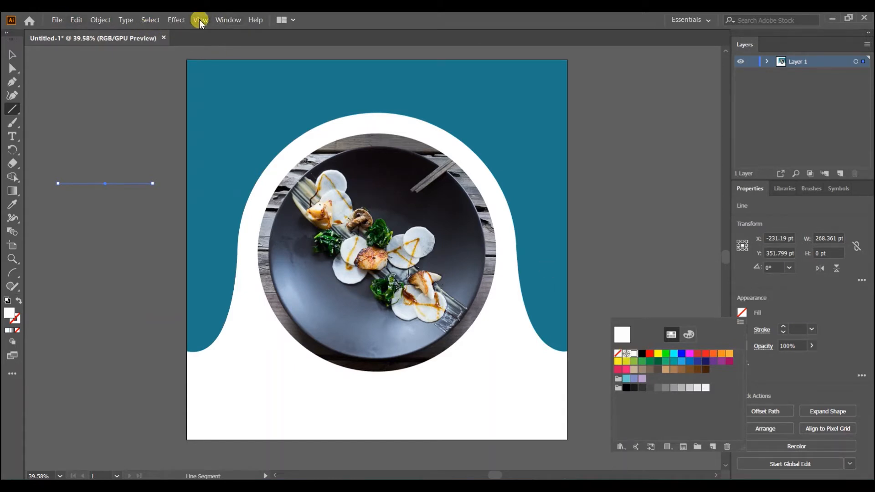
click(177, 20)
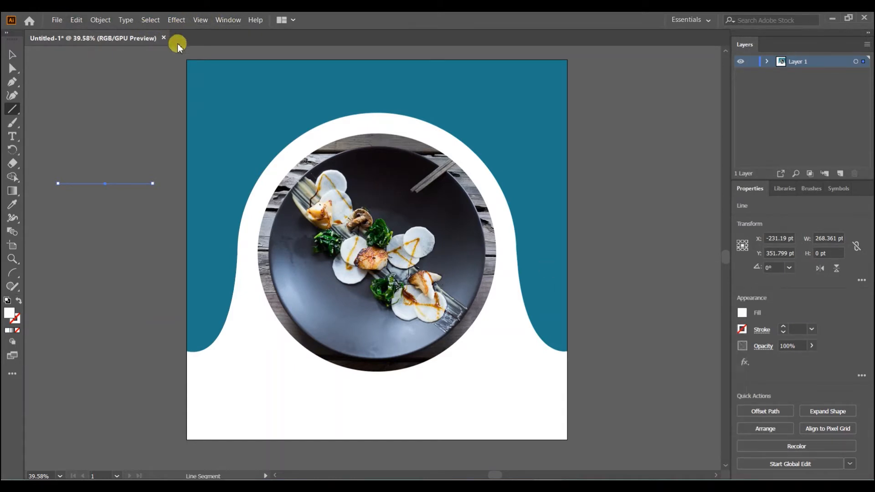
Step: Start a Zig Zag effect on the white line with smooth points, 19 pt size, 18 ridges per segment and preview enabled
click(177, 20)
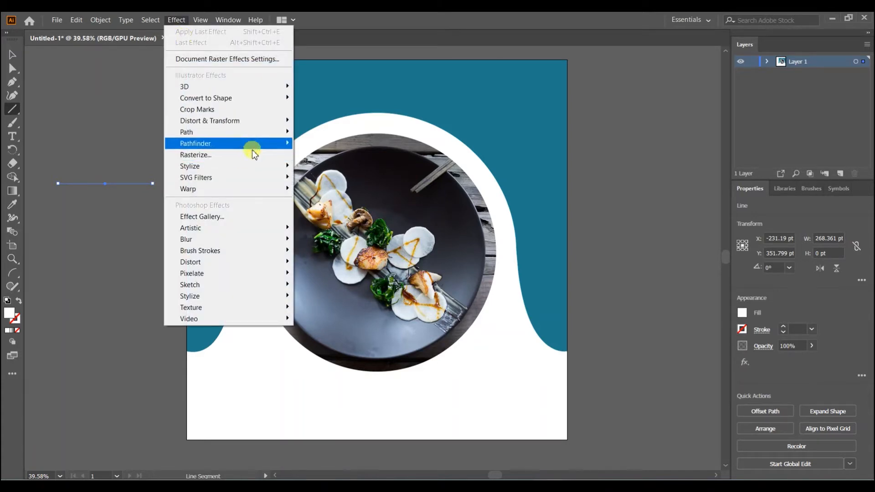
mouse_move(268, 120)
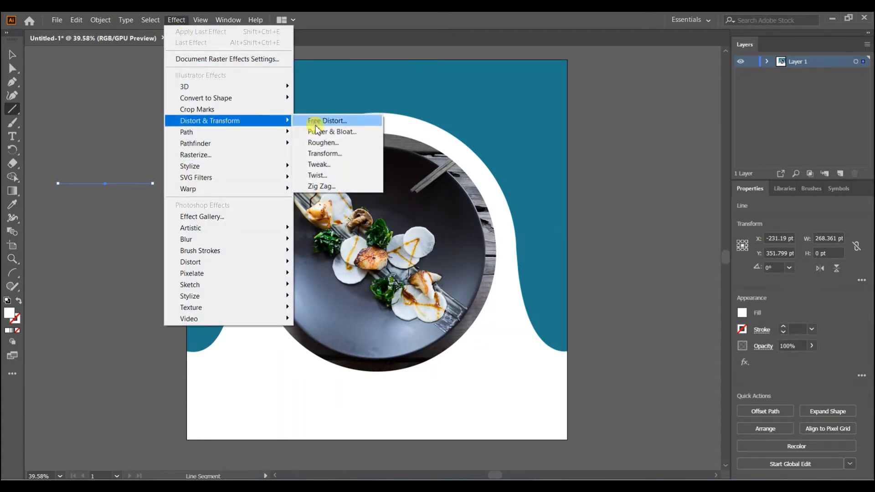
click(324, 187)
click(582, 325)
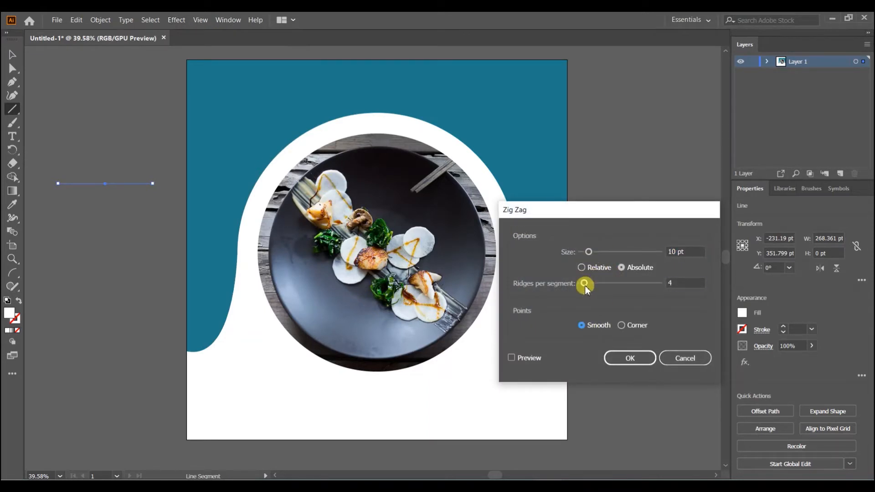
drag(584, 283, 596, 288)
drag(588, 251, 595, 251)
click(511, 357)
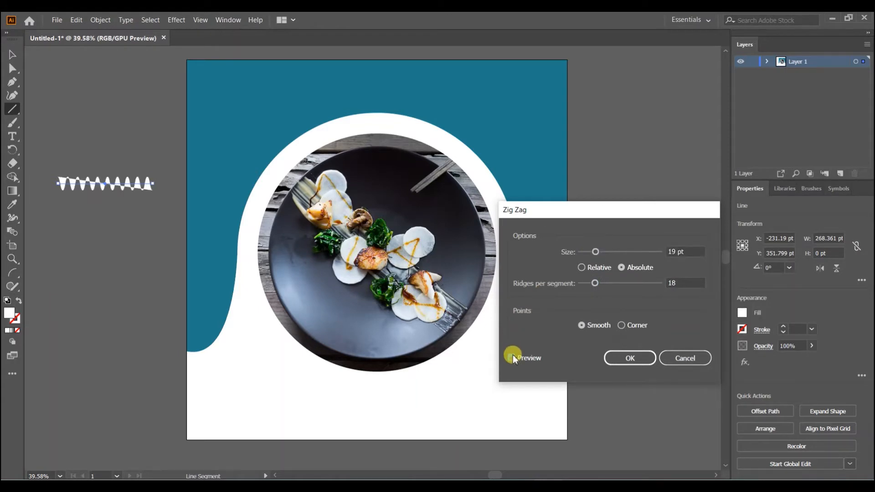
Step: Reduce the zigzag to 6 ridges per segment and 10 pt size, and apply the effect
click(594, 284)
drag(594, 286, 586, 288)
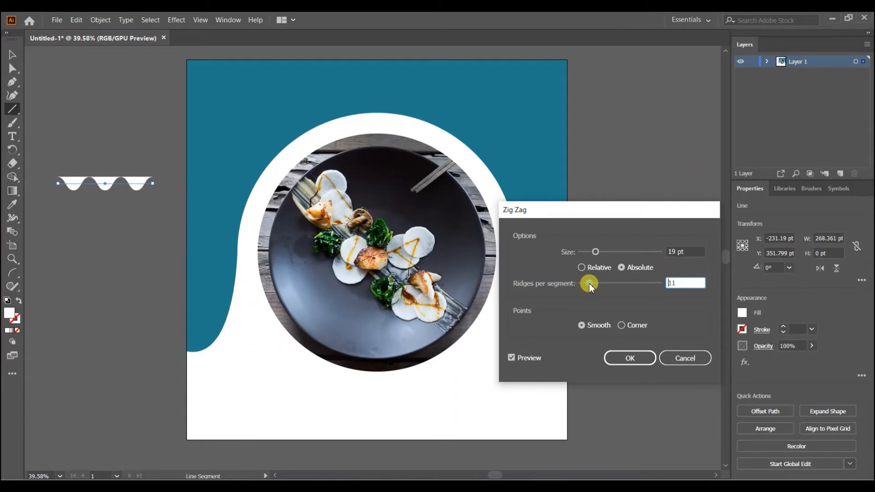
drag(589, 286, 587, 284)
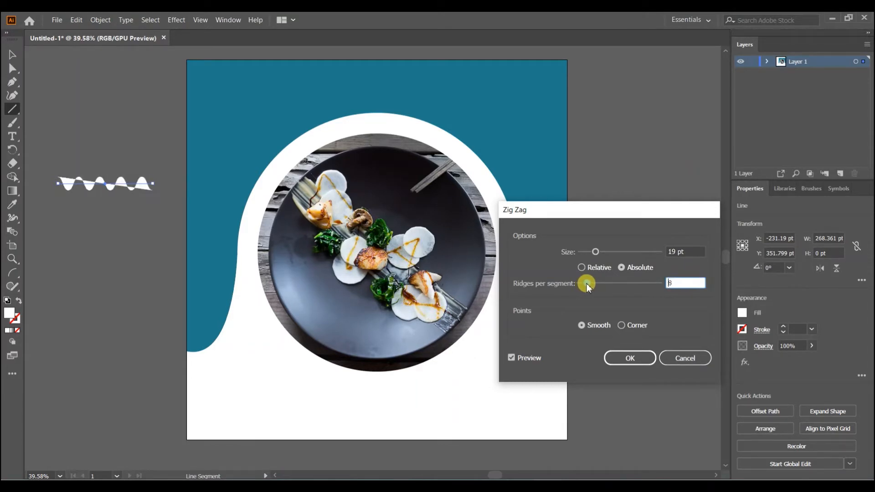
click(675, 279)
drag(675, 279, 655, 285)
text(6)
drag(595, 251, 586, 253)
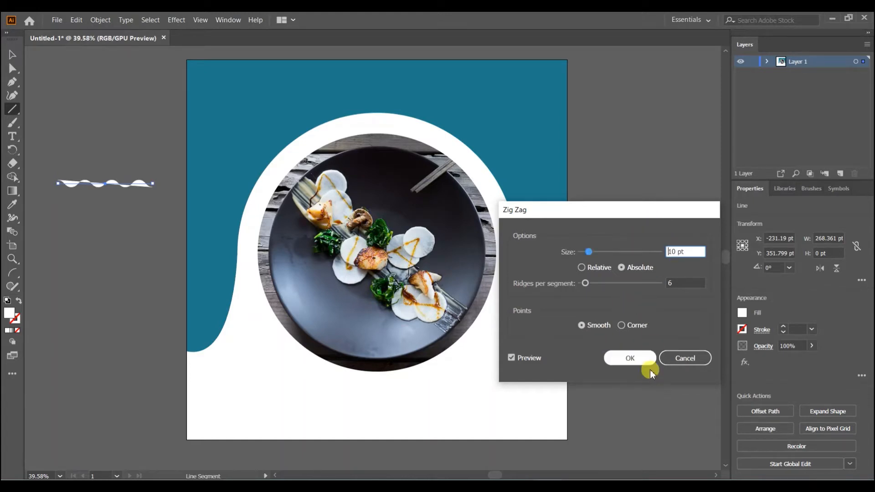
click(630, 359)
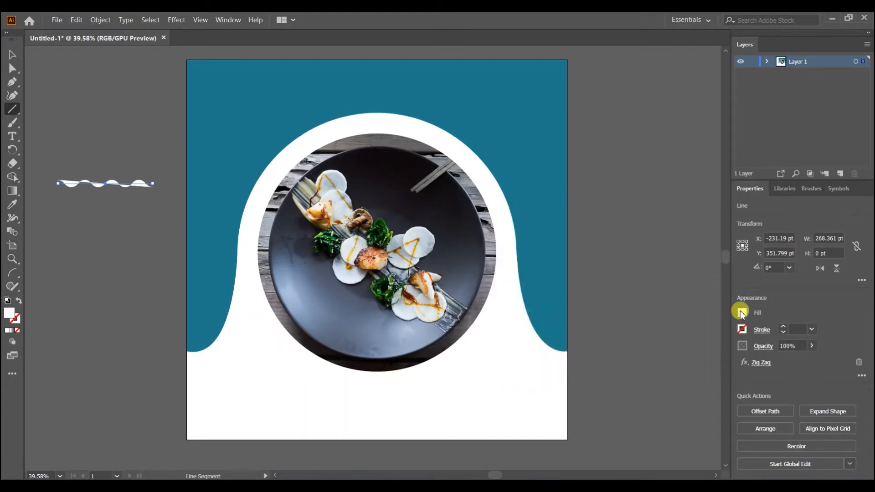
Step: Remove the wavy line's fill and give it a white 2 pt stroke
click(740, 312)
click(617, 353)
click(765, 302)
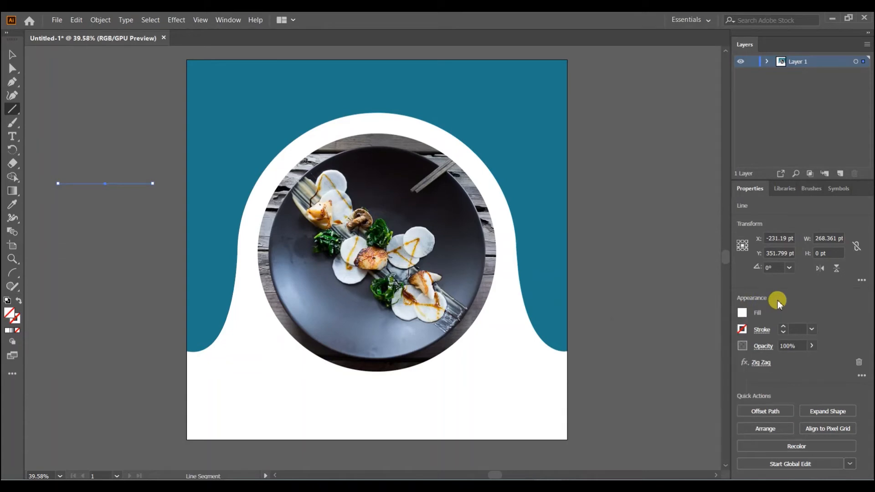
click(741, 328)
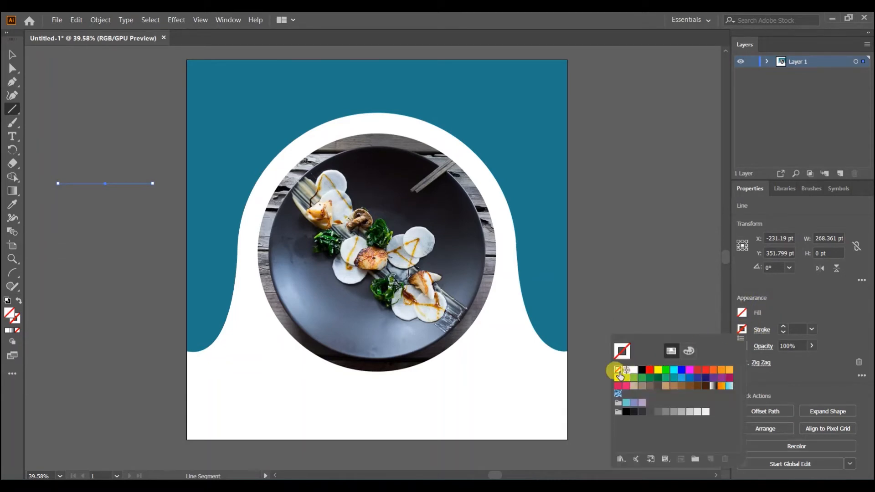
click(633, 373)
click(638, 299)
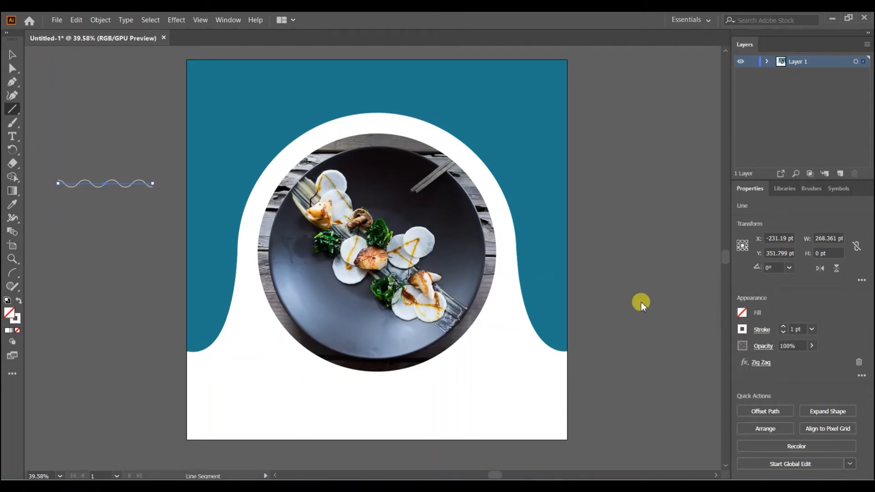
click(782, 326)
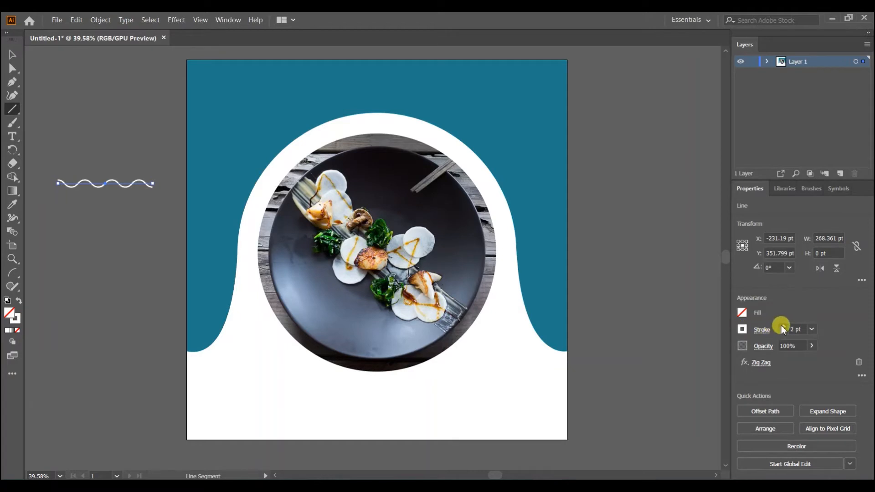
click(782, 332)
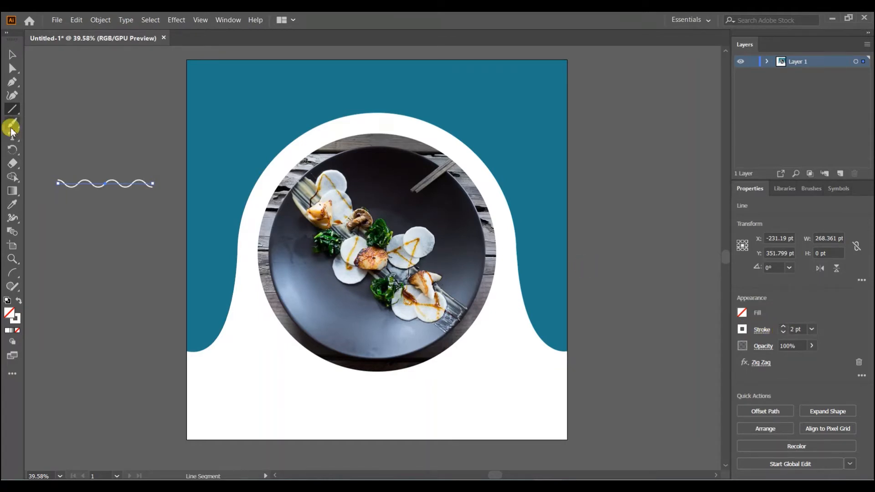
Step: Move the wavy line onto the teal background at the artboard's upper-left edge, with a duplicate about 23 pt below it
click(12, 54)
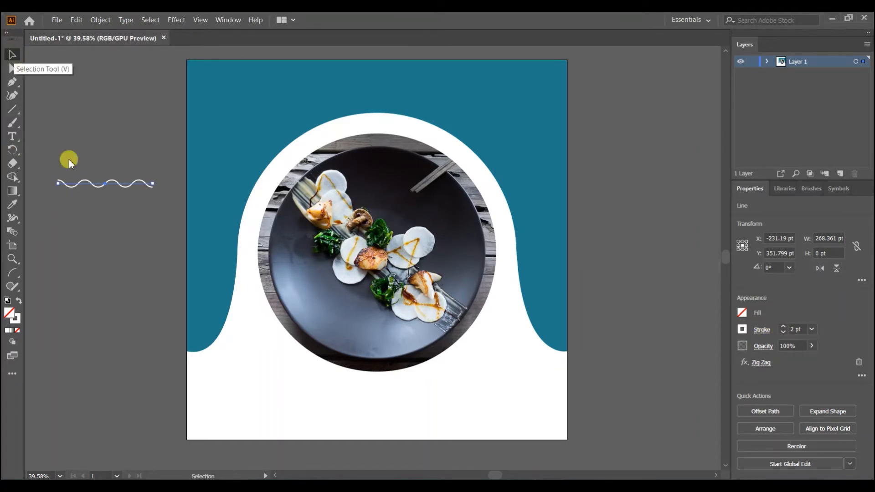
drag(100, 188, 230, 106)
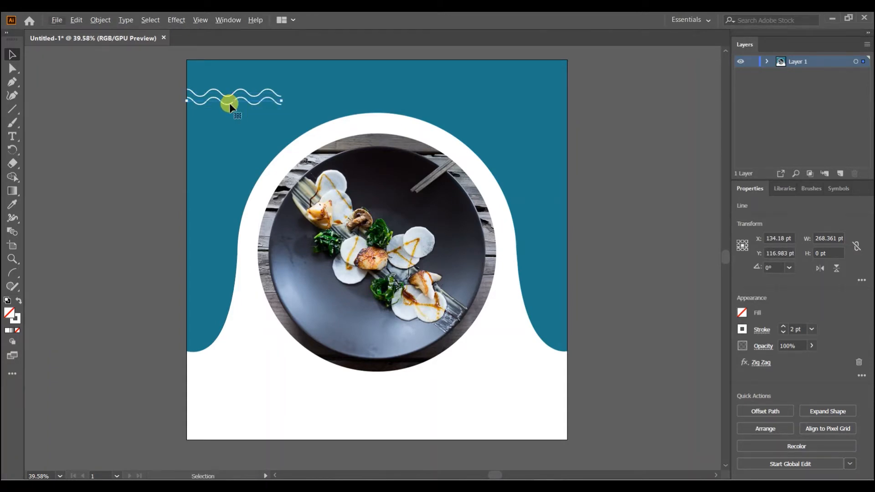
click(157, 102)
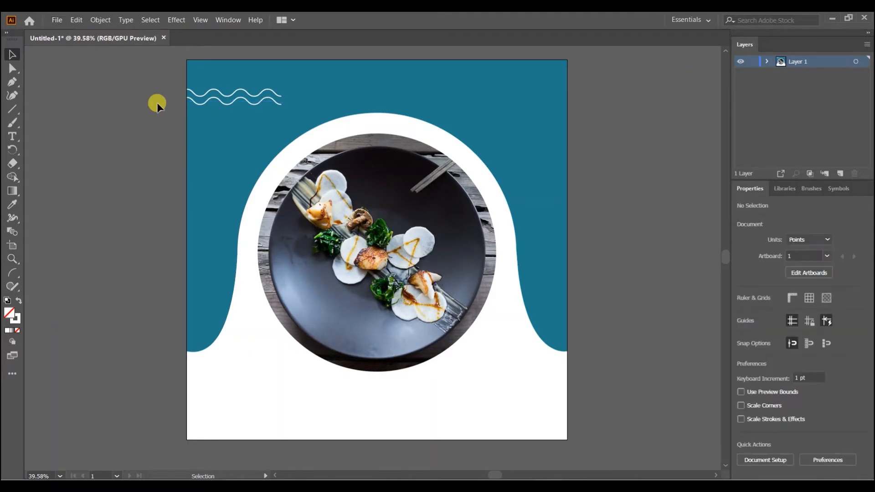
Step: Set the stroke weight of both wavy lines to 1 pt
click(225, 94)
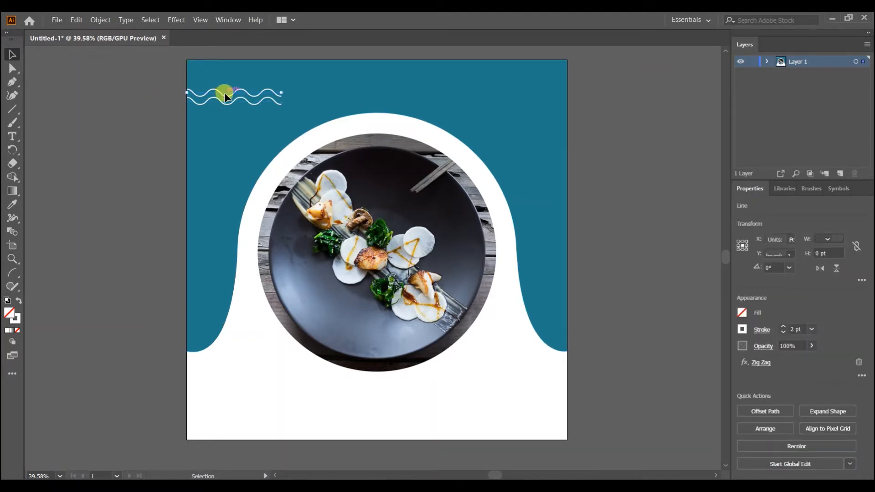
shift+click(228, 101)
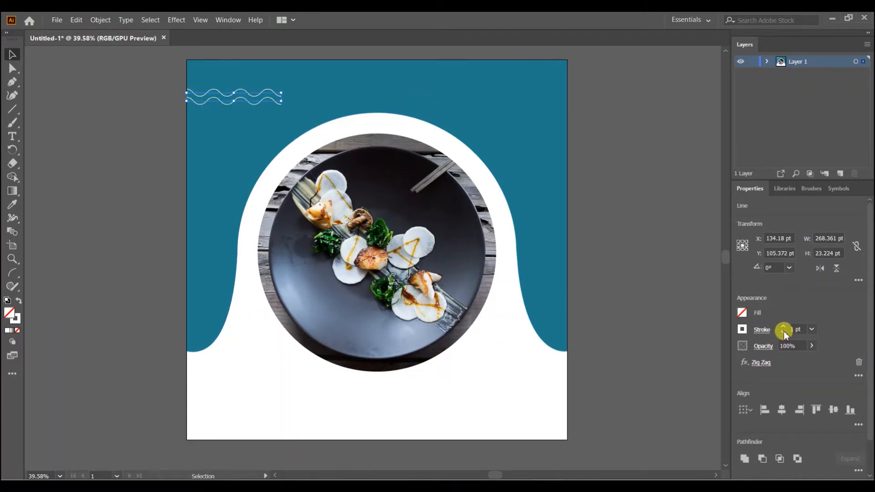
click(141, 193)
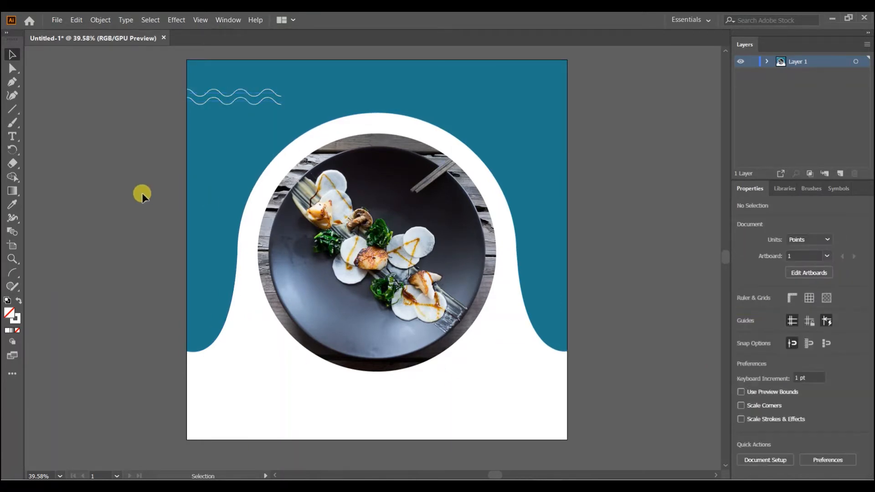
click(220, 94)
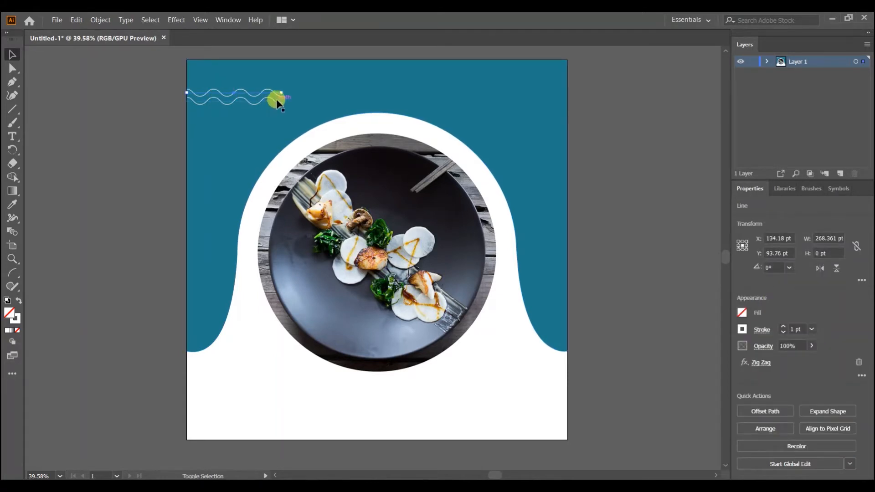
shift+click(277, 100)
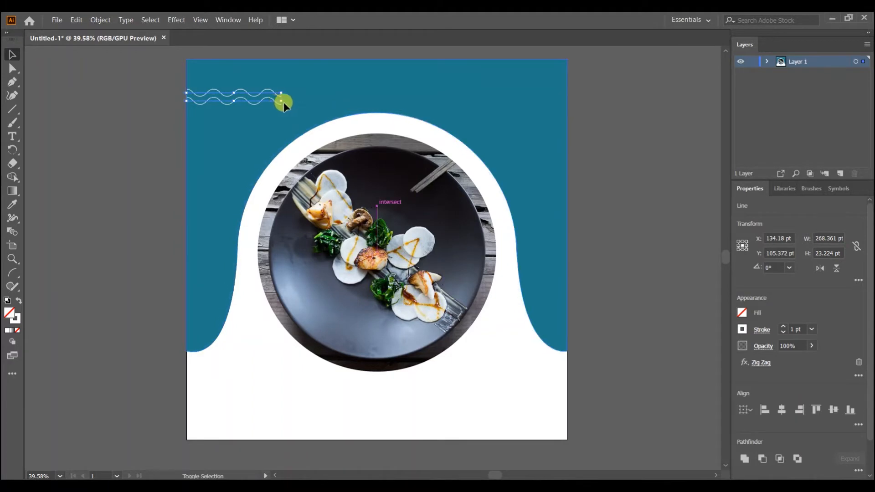
shift+click(283, 102)
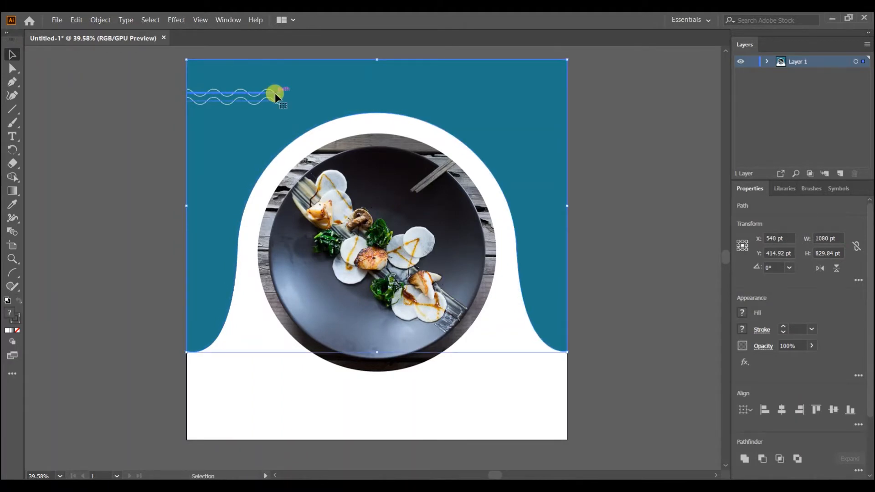
click(109, 98)
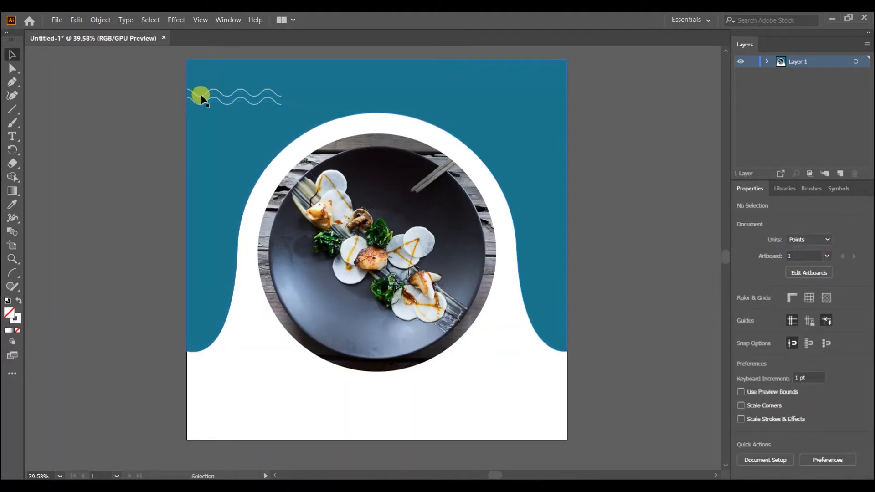
Step: Lock the masked plate photo and the teal background shape together
click(449, 246)
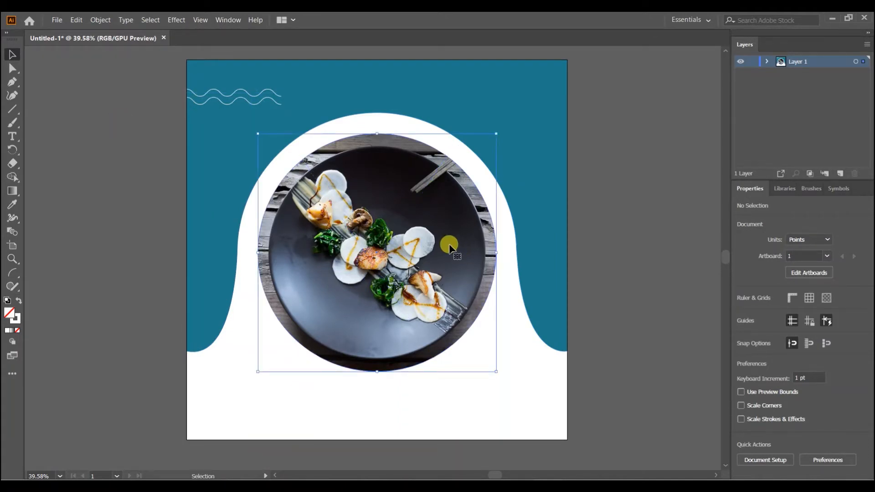
shift+click(549, 201)
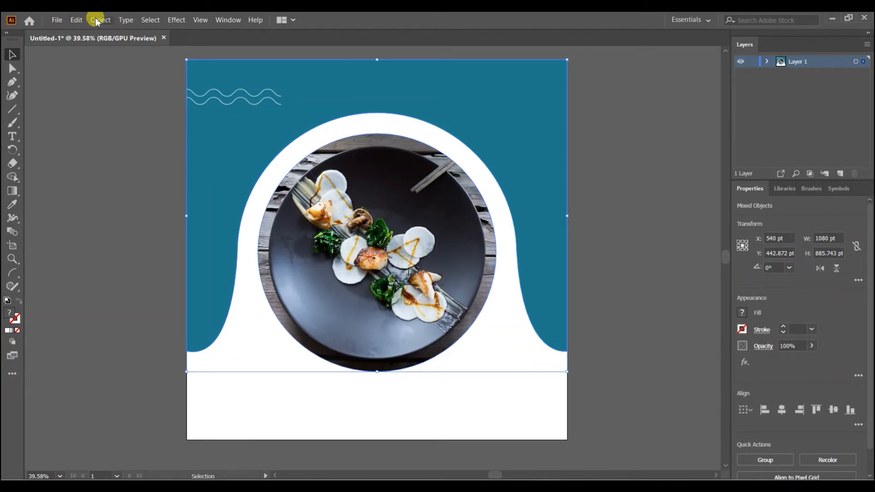
click(100, 20)
mouse_move(189, 91)
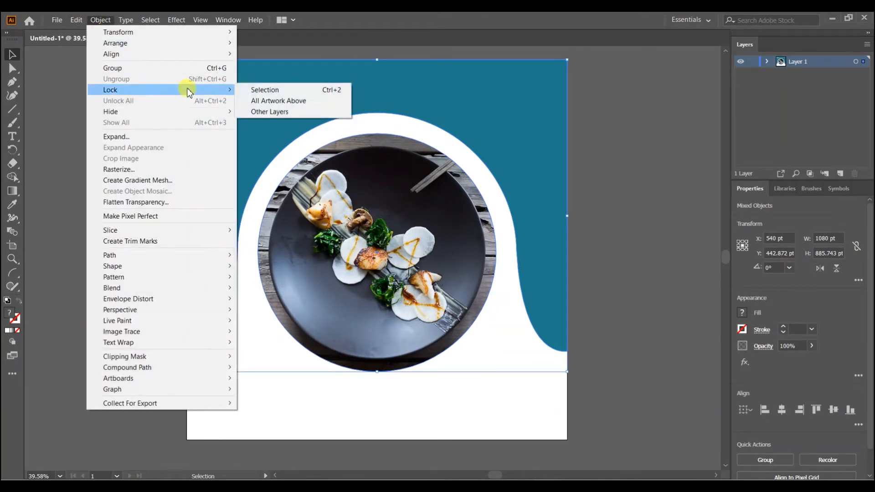
click(281, 91)
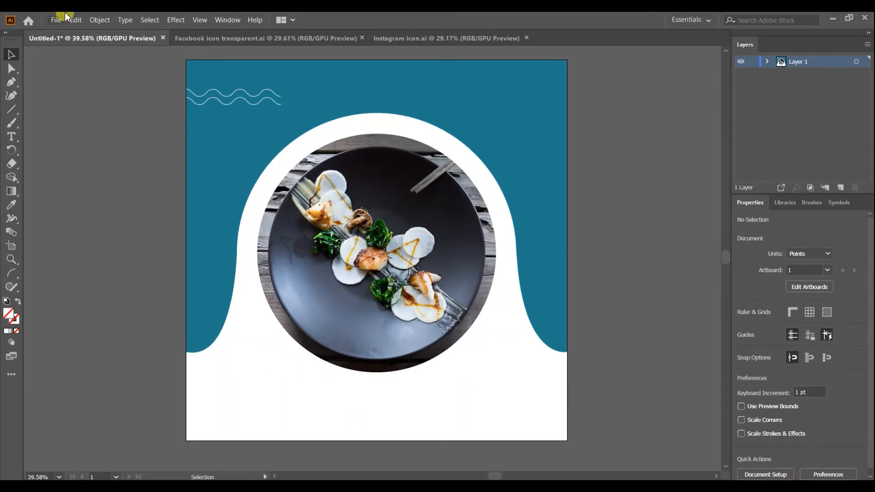
Step: Place the linked image twitter-png-picture-71284 (1), about 76 pt wide, on the empty canvas right of the artboard
click(56, 20)
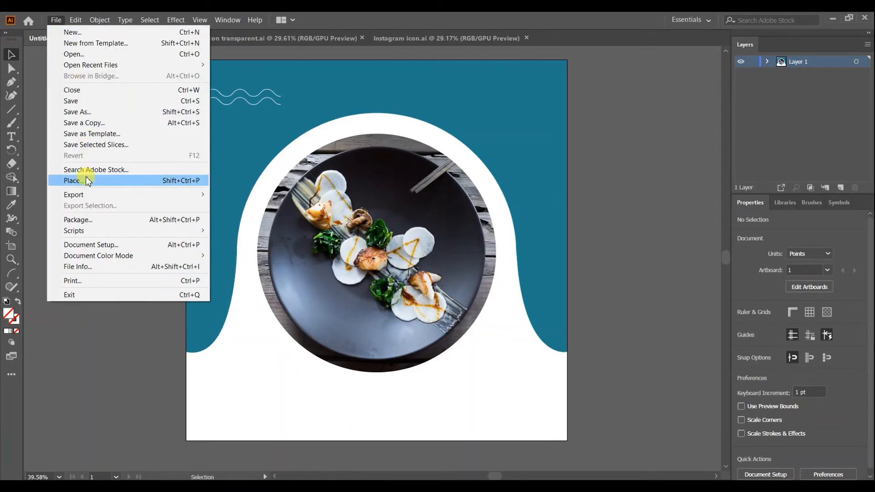
click(73, 181)
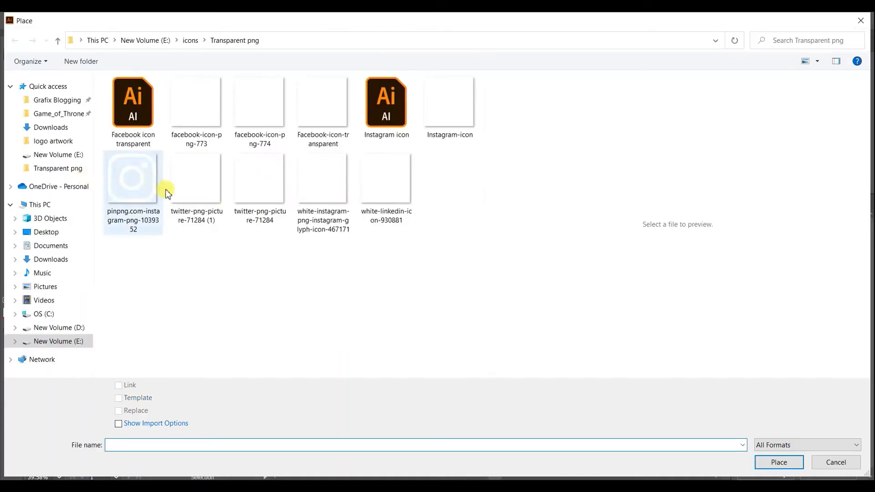
click(202, 201)
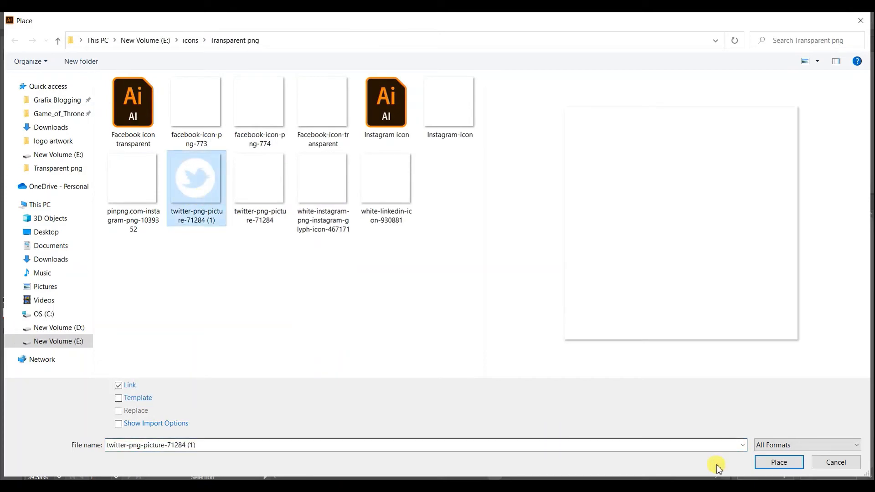
click(762, 461)
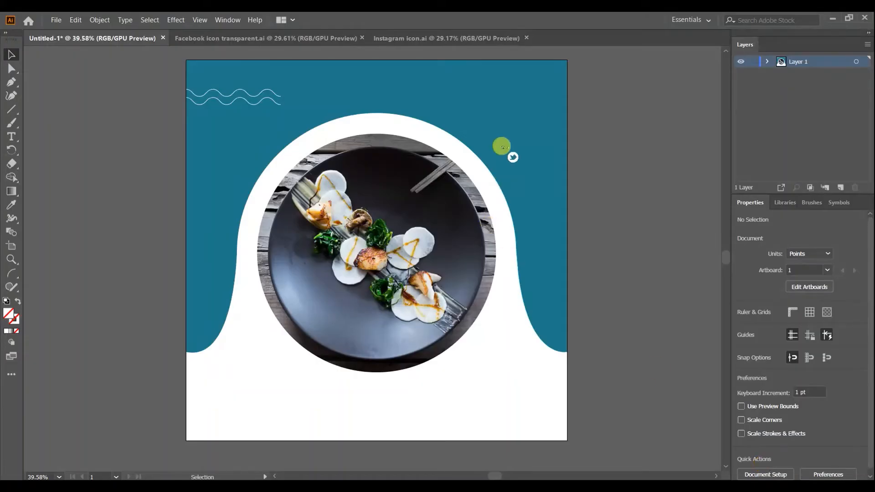
click(501, 145)
drag(502, 144, 633, 224)
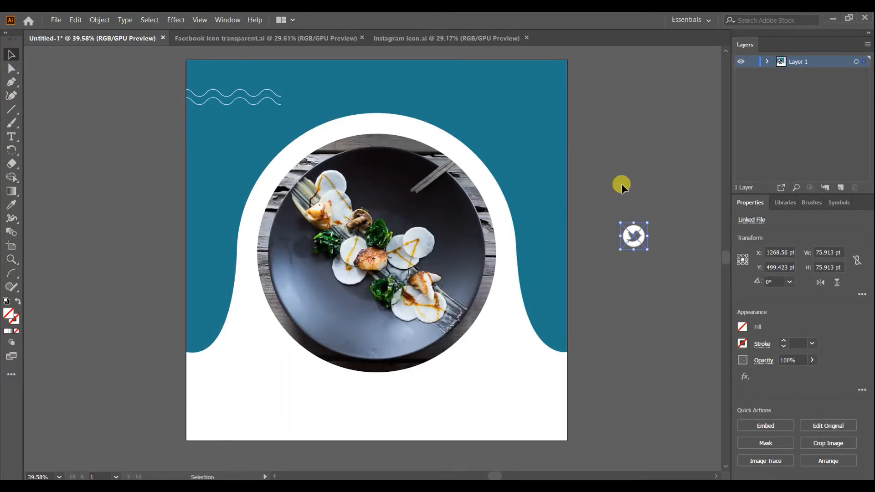
click(621, 184)
Step: Copy the white Facebook icon from Facebook icon transparent.ai and paste it into the Untitled-1 food post
click(272, 36)
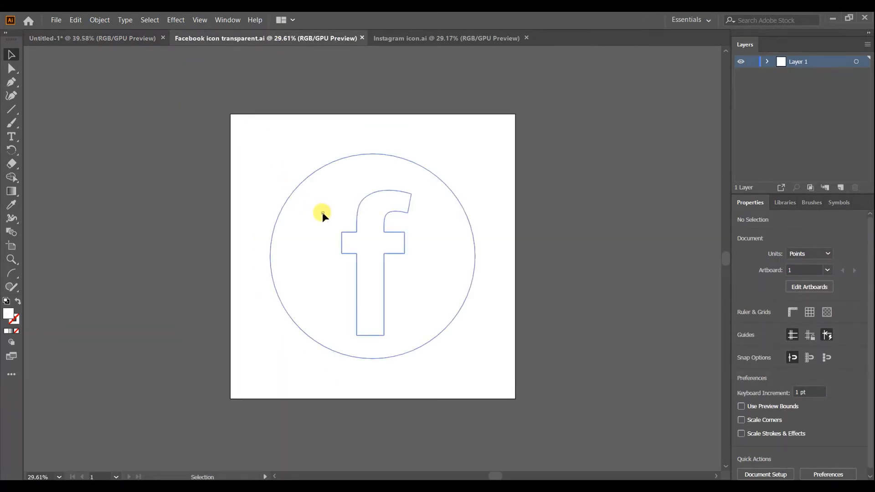
click(322, 212)
key(a)
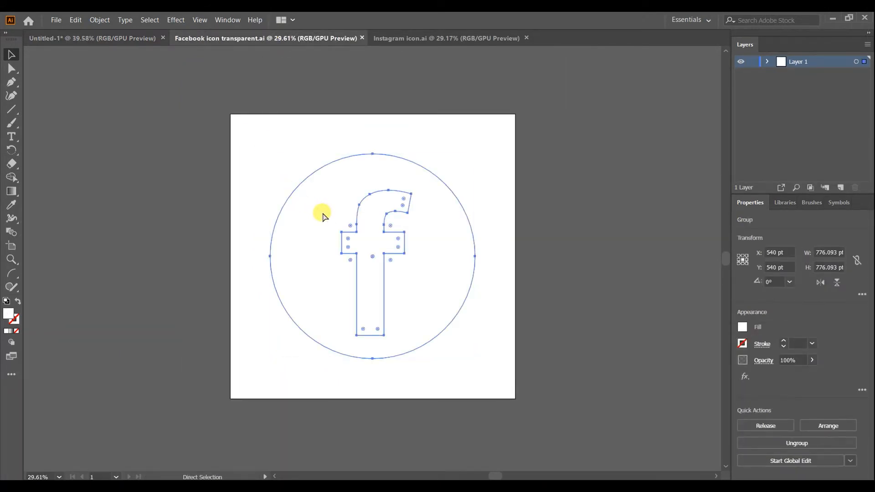
click(121, 36)
key(v)
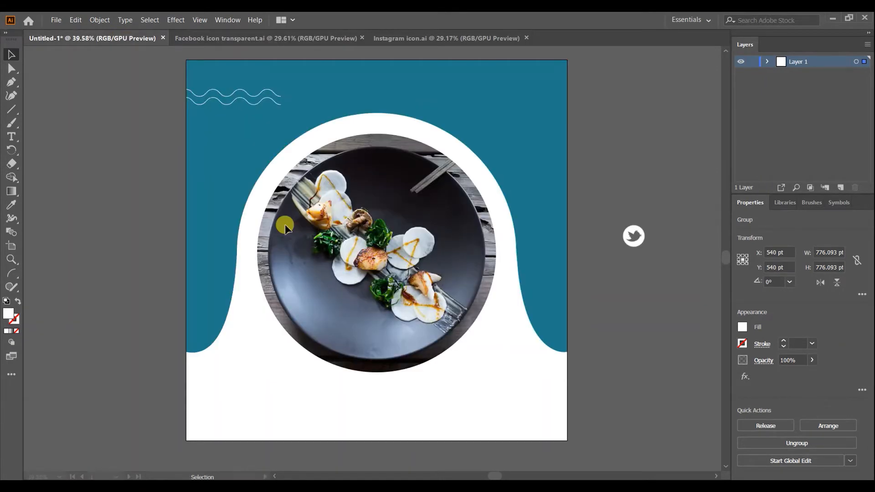
key(ctrl+v)
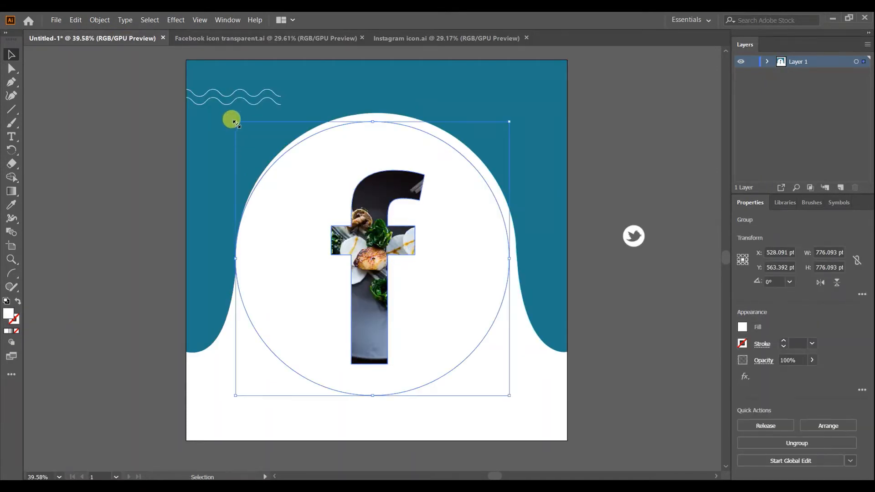
Step: Scale the Facebook icon down to roughly the Twitter icon's size and place it above that icon, outside the artboard
drag(233, 120, 327, 213)
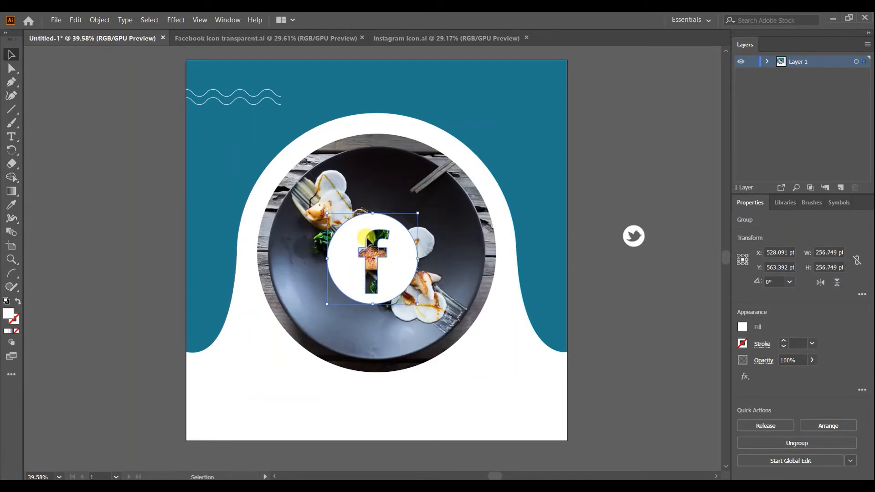
drag(392, 251, 647, 139)
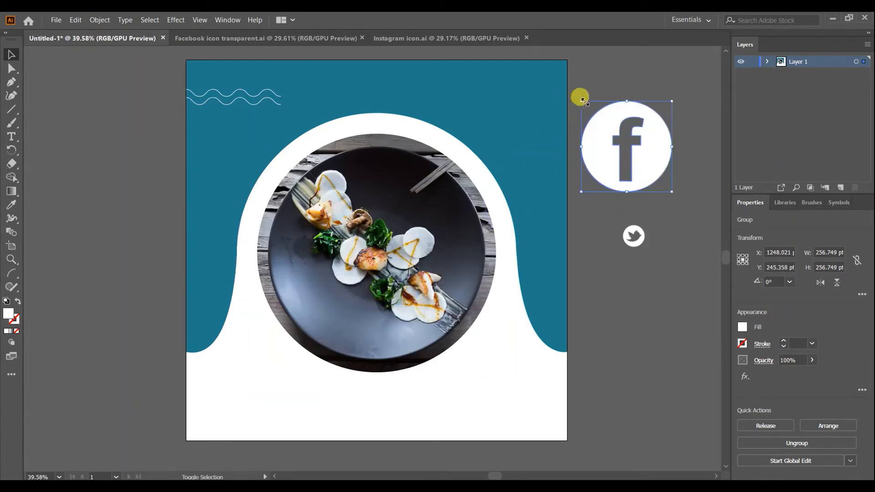
drag(581, 100, 626, 171)
click(660, 210)
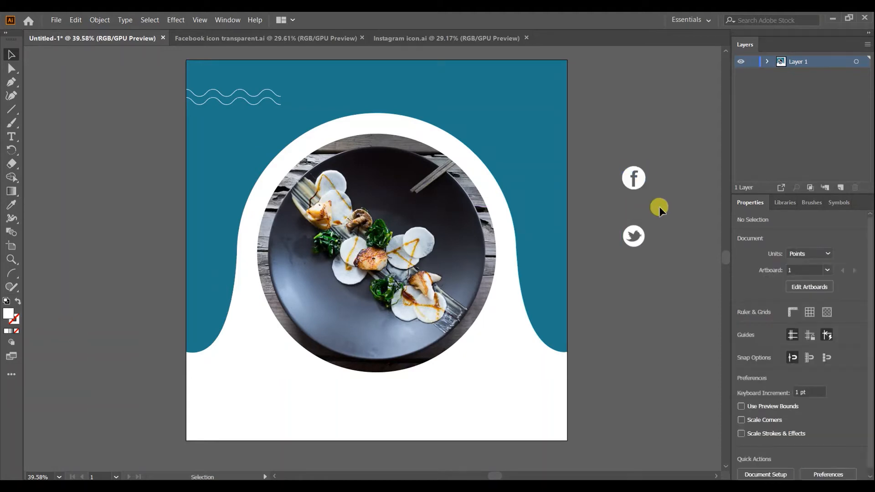
Step: Nudge the Twitter icon slightly sideways to line up beneath the Facebook icon
click(640, 235)
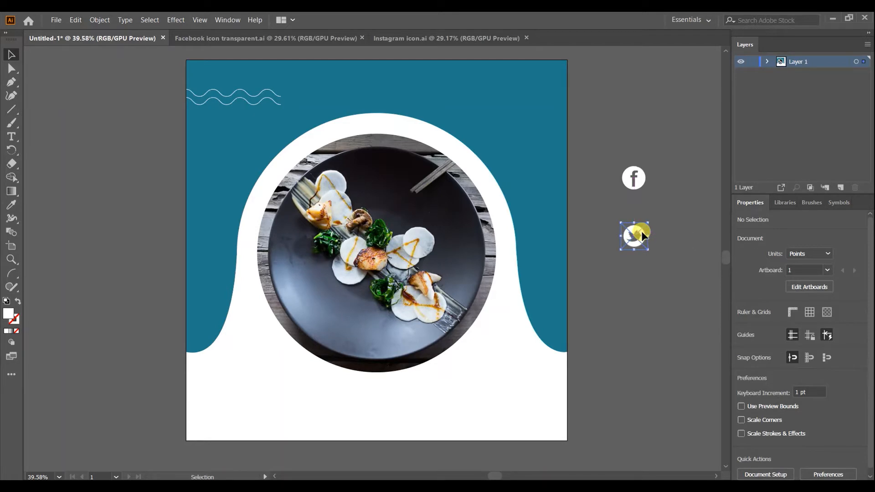
drag(647, 220, 650, 222)
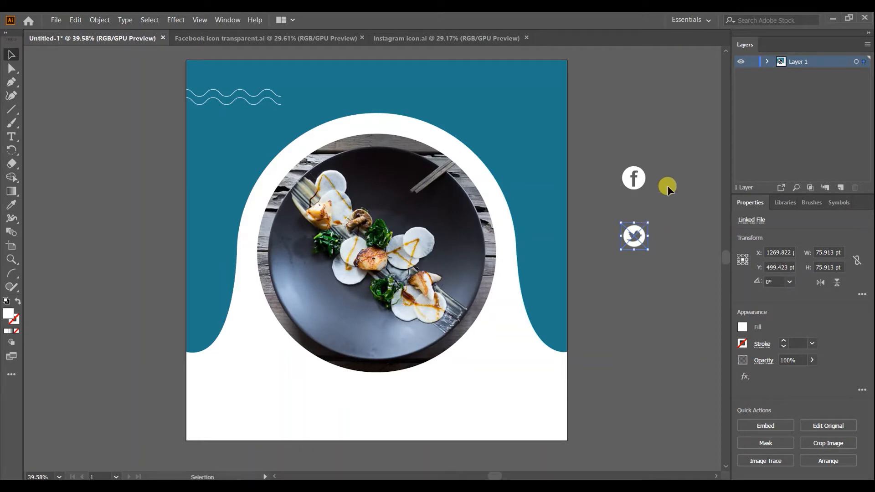
click(667, 185)
Step: Copy the whole Instagram icon from Instagram icon.ai and paste it into the Untitled-1 food post
click(388, 37)
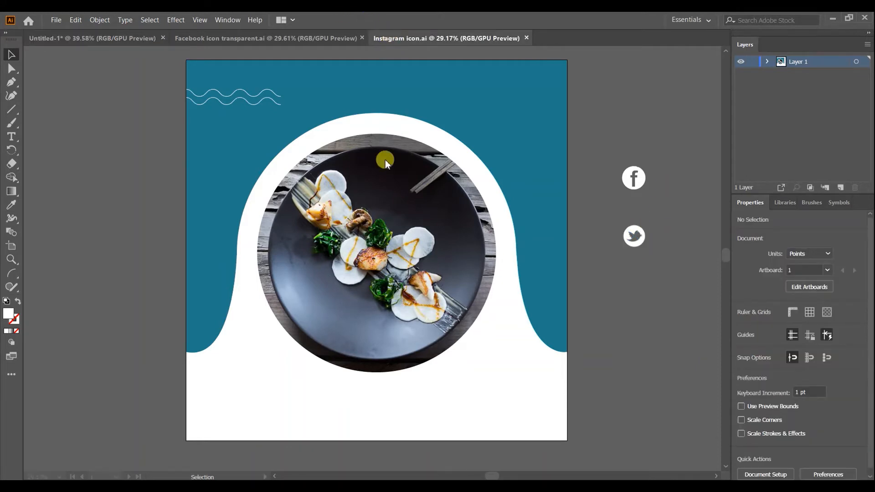
drag(286, 140, 503, 421)
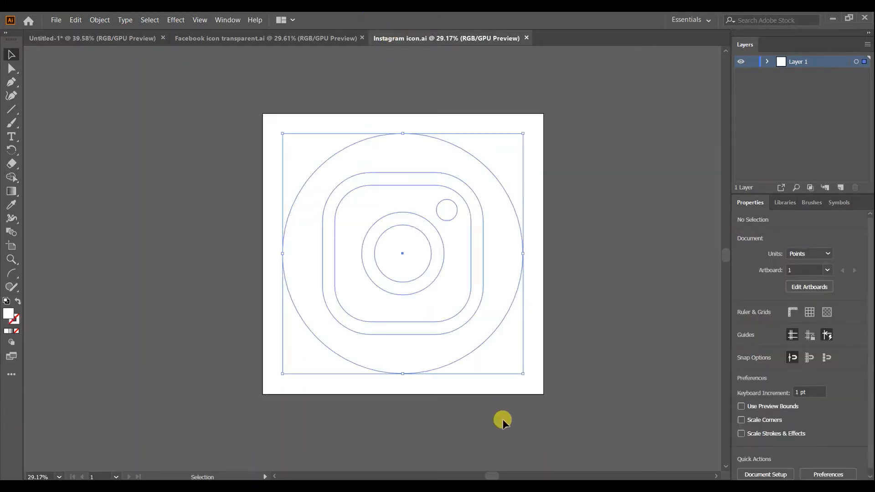
key(ctrl+c)
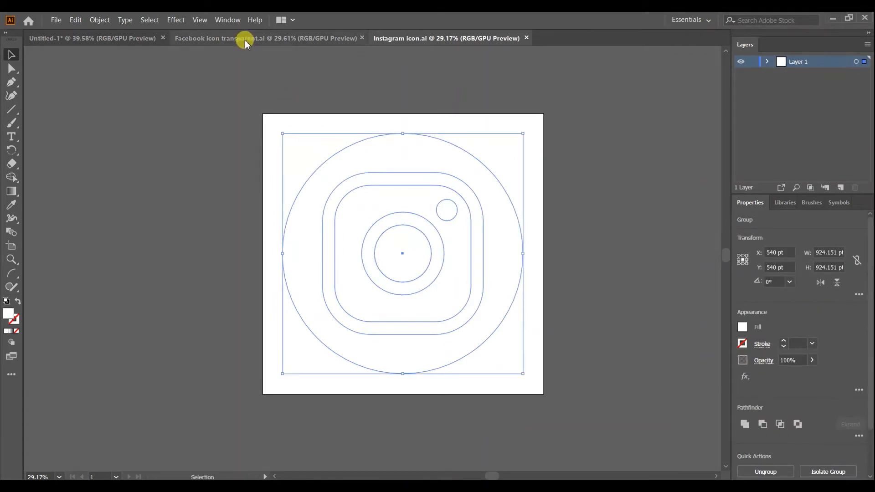
click(133, 40)
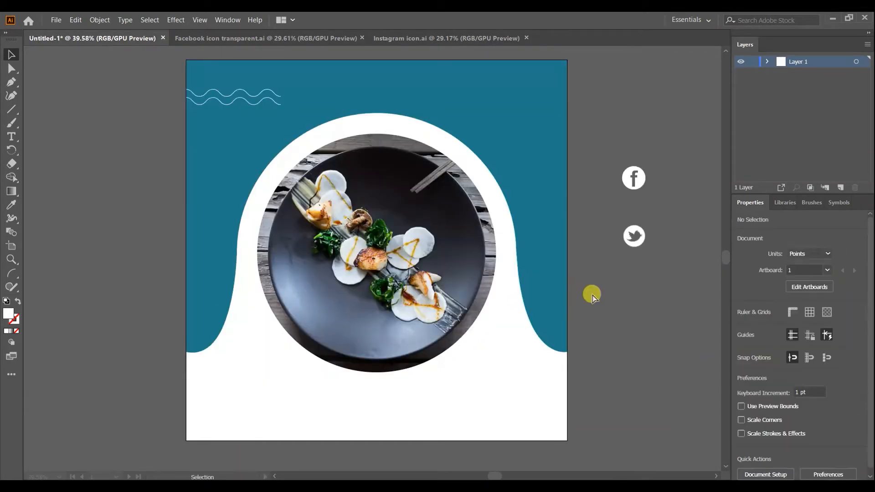
key(ctrl+v)
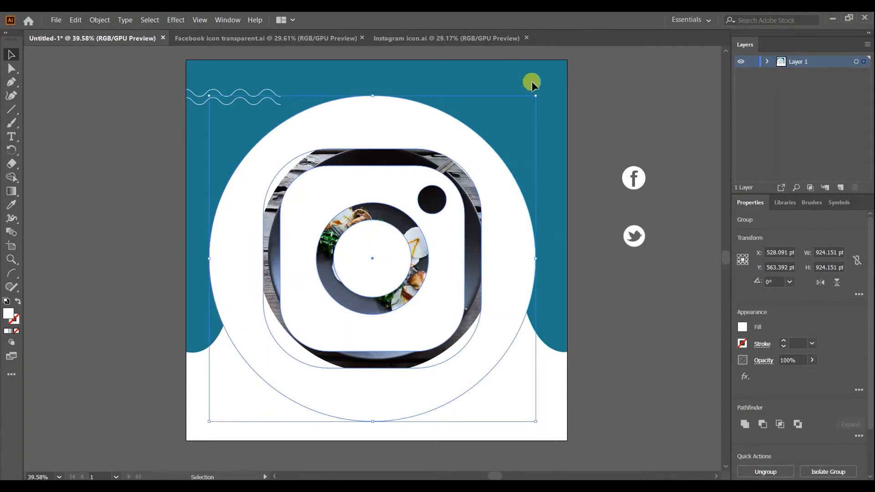
Step: Scale the Instagram icon down to about 69 pt wide and place it between the Facebook and Twitter icons
drag(536, 96, 653, 221)
click(656, 203)
click(638, 203)
click(661, 203)
click(633, 234)
click(662, 229)
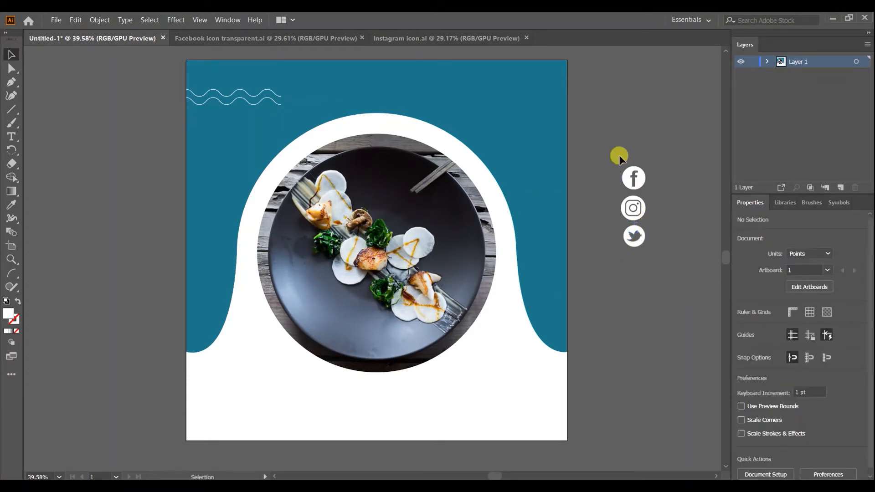
Step: Align the three social icons by their horizontal centers, and undo the vertical center alignment tried on them
drag(618, 155, 660, 272)
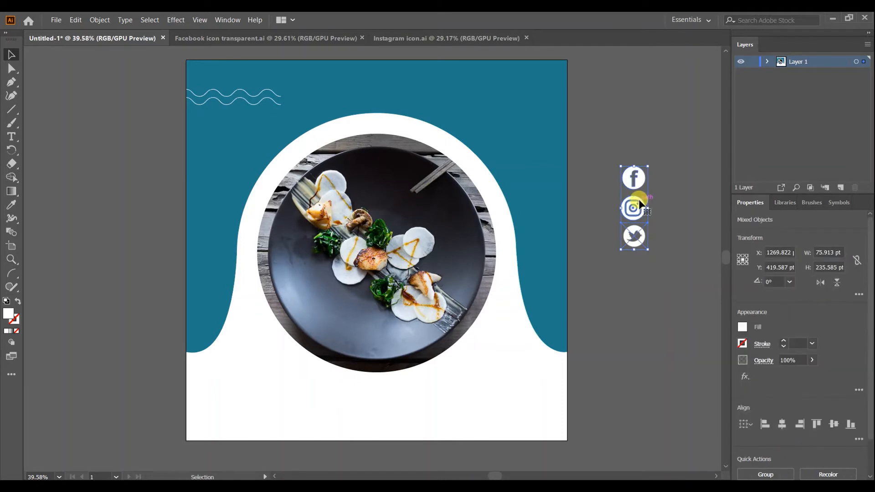
click(783, 425)
click(832, 427)
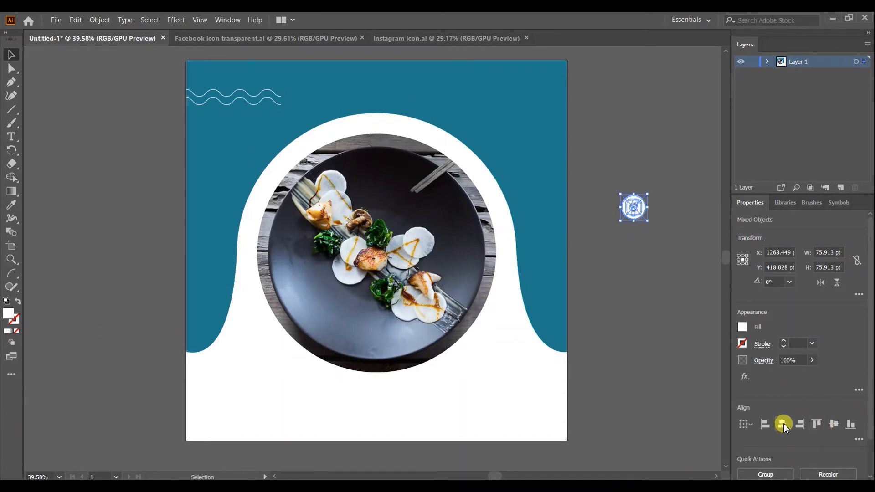
key(ctrl+z)
click(651, 298)
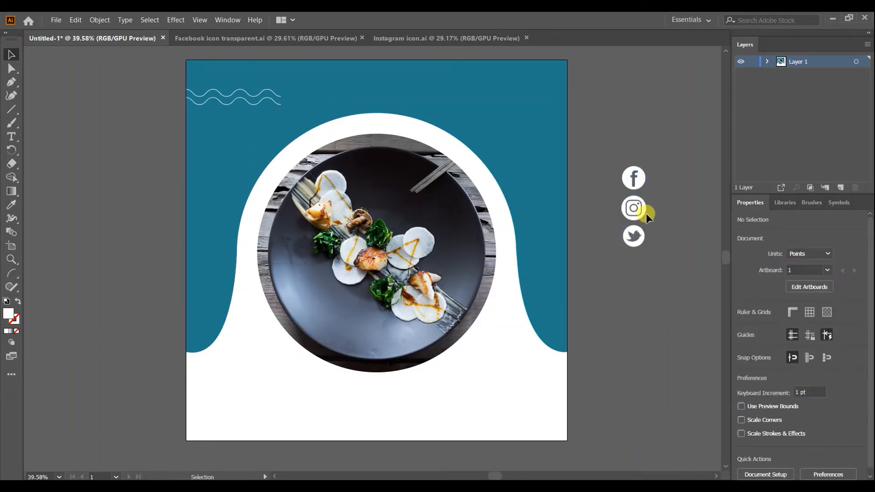
drag(604, 148, 636, 256)
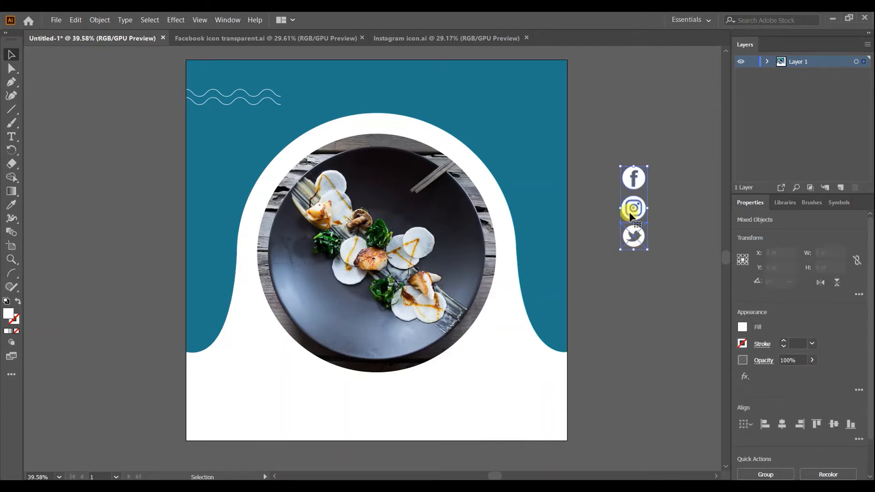
right_click(630, 214)
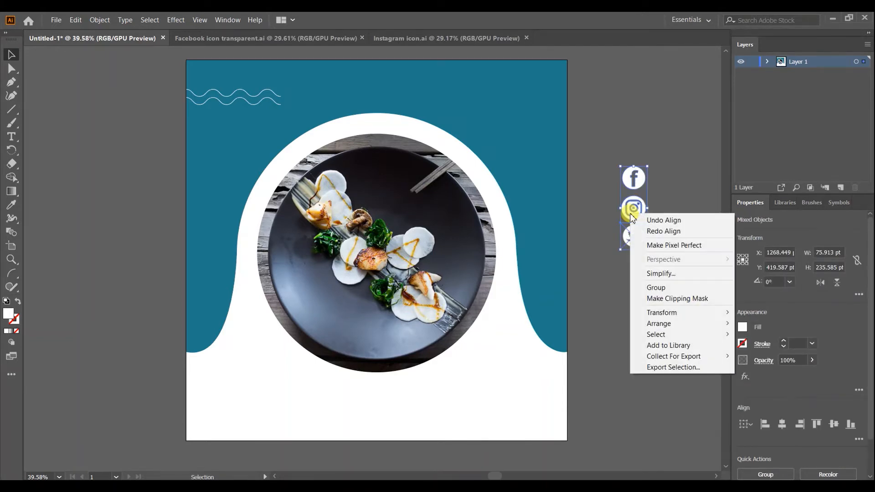
click(618, 294)
Step: Move the Twitter and Instagram icons farther down to widen the gaps in the icon column
drag(628, 244, 628, 220)
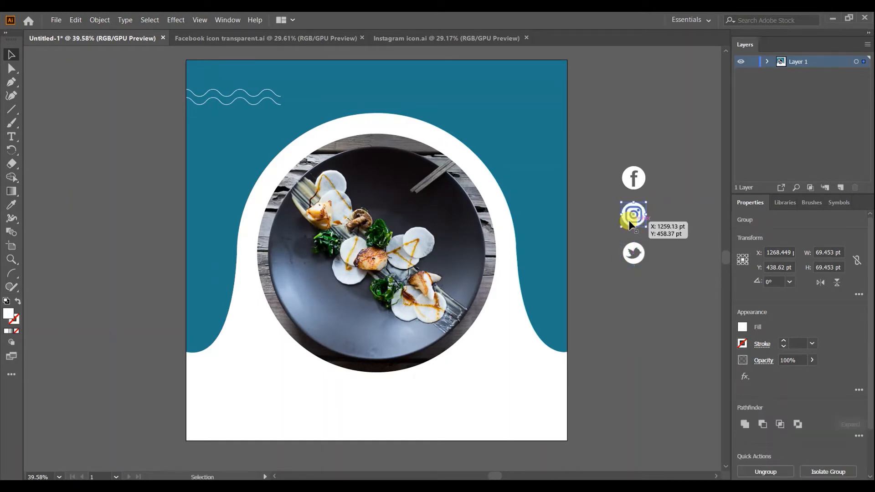
click(661, 195)
Step: Move the three icons onto the teal background near the artboard's right edge and scale the column to about 50 by 187 pt
drag(616, 151, 669, 283)
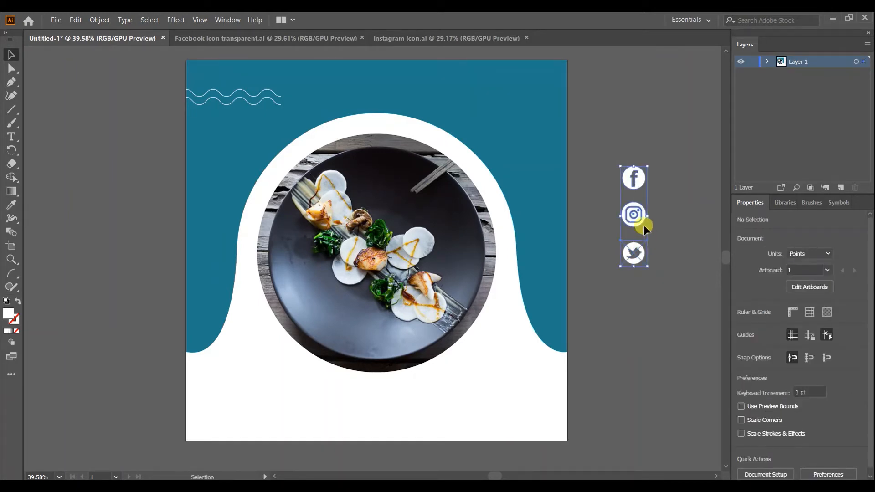
drag(635, 210, 548, 164)
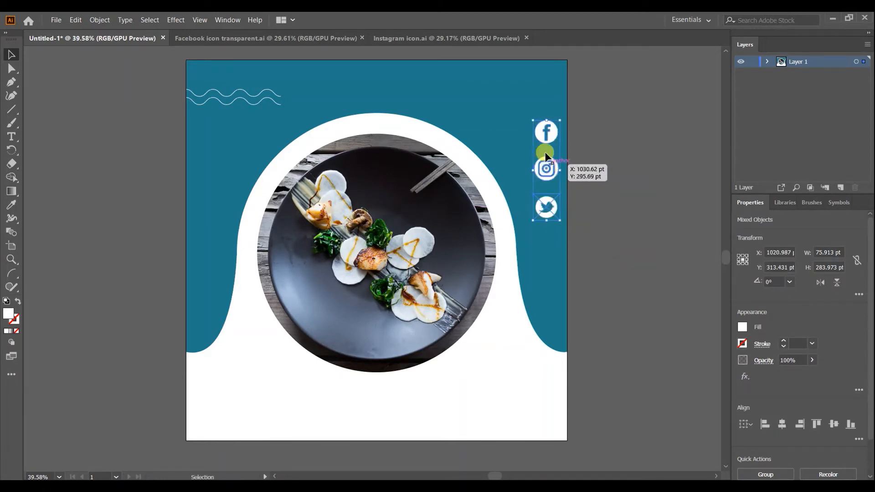
drag(532, 120, 537, 129)
click(602, 149)
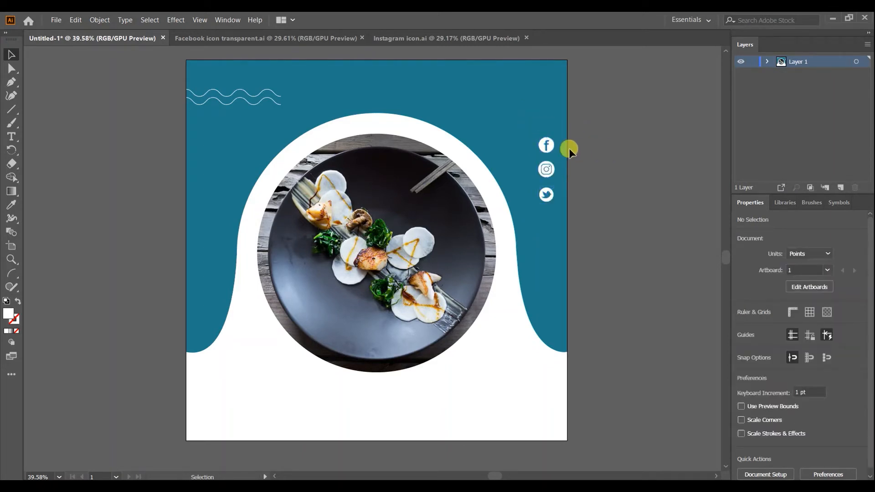
Step: Group the three social icons and shift the group closer to the artboard's right edge, to about X 1028 pt, Y 335 pt
click(552, 148)
shift+click(546, 169)
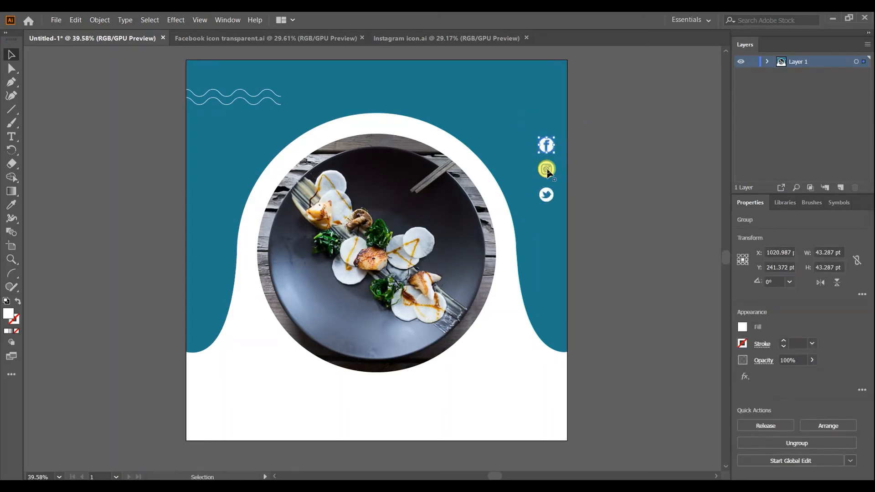
shift+click(547, 195)
right_click(547, 195)
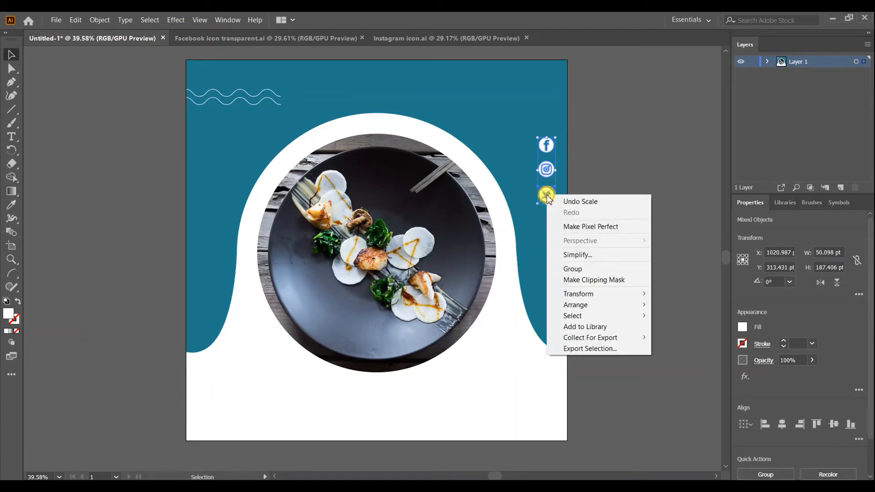
click(592, 267)
drag(553, 154, 554, 176)
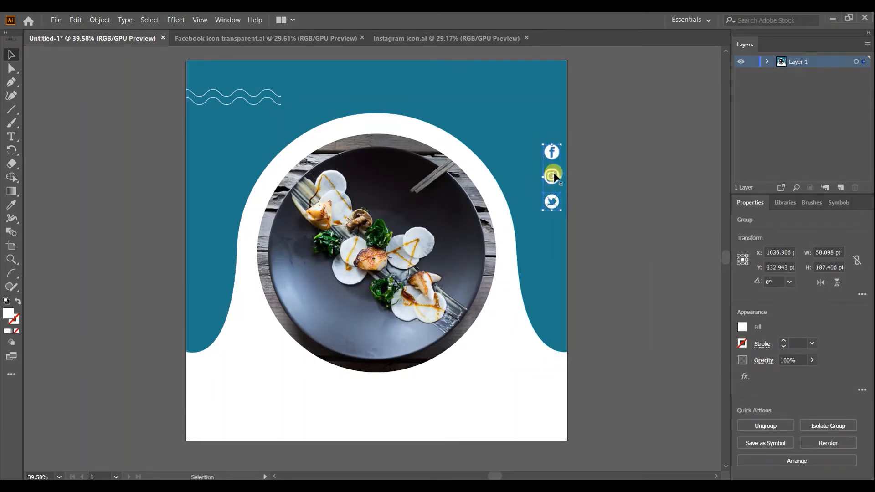
click(596, 185)
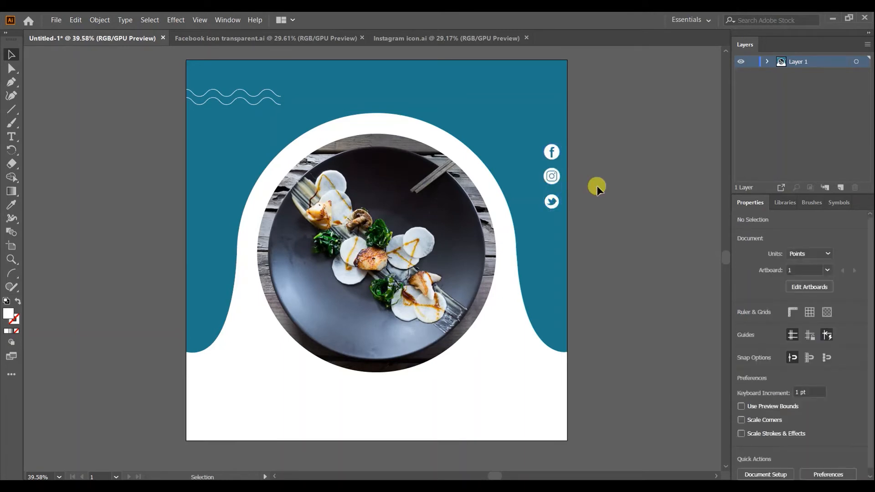
drag(552, 175, 549, 175)
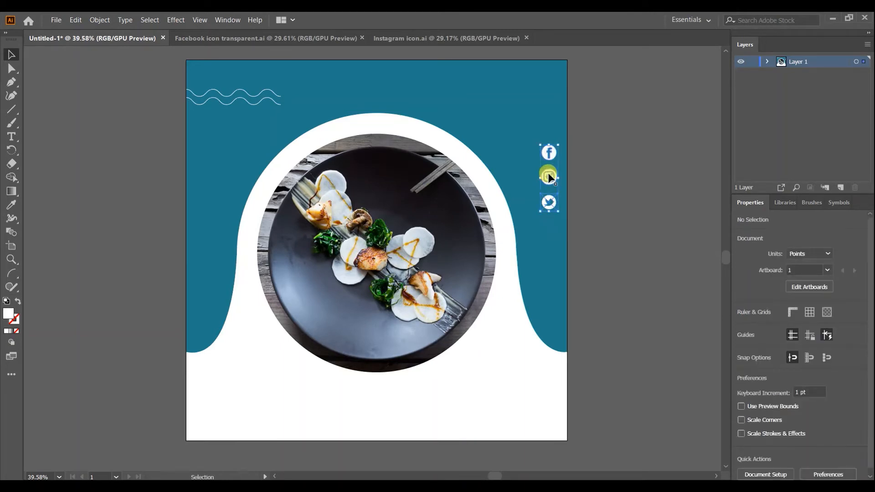
click(595, 180)
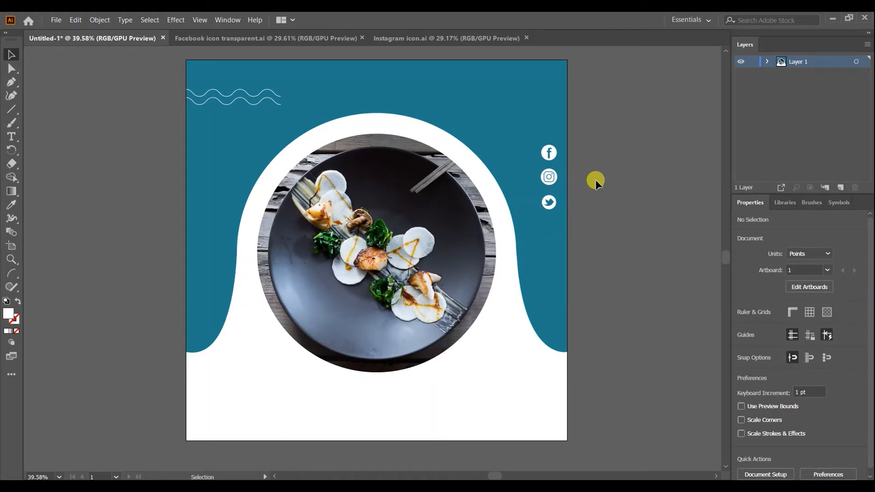
Step: Reduce the opacity of the social icon group to 74%
click(549, 177)
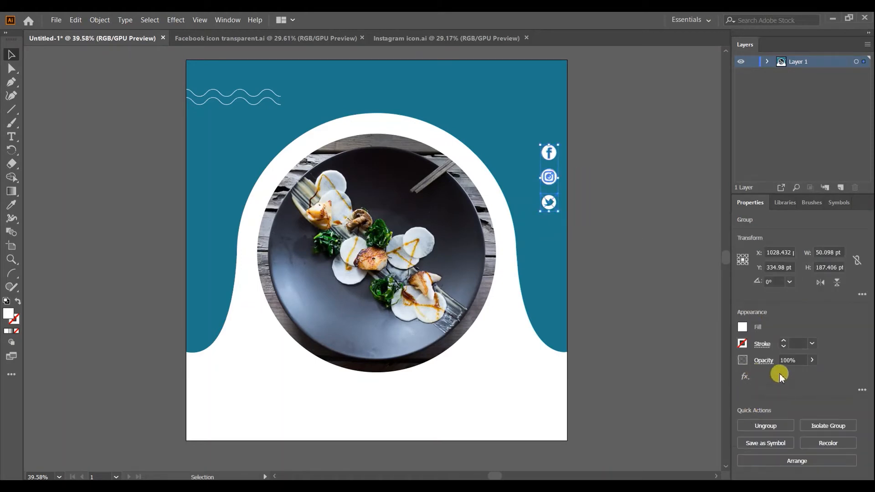
click(810, 359)
drag(811, 374, 797, 379)
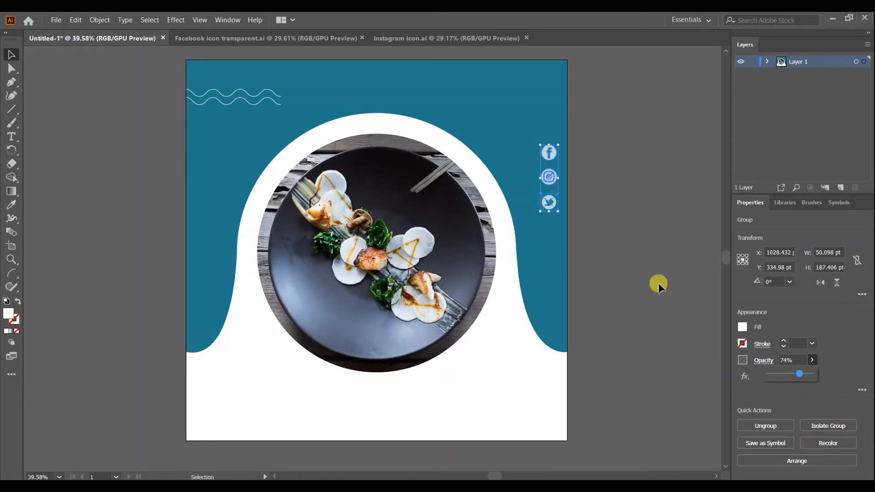
click(657, 283)
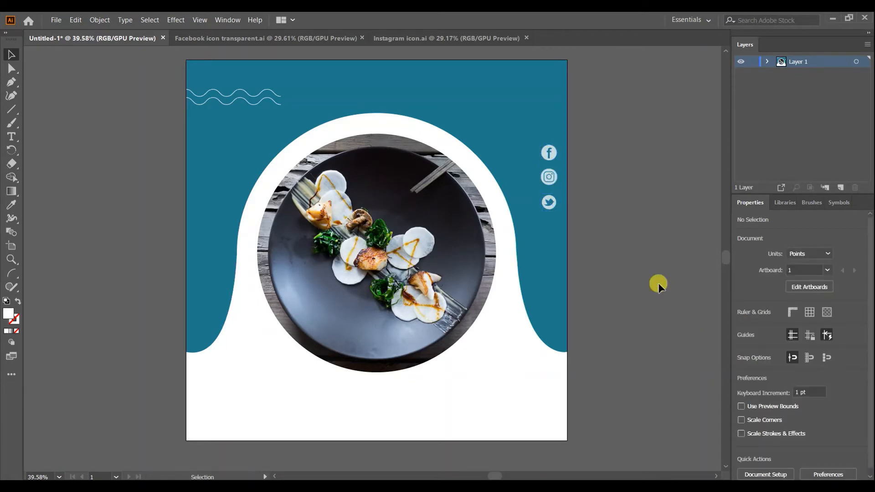
Step: Add the text "MY BRAND" at 72 pt on the white area below the plate photo
click(11, 137)
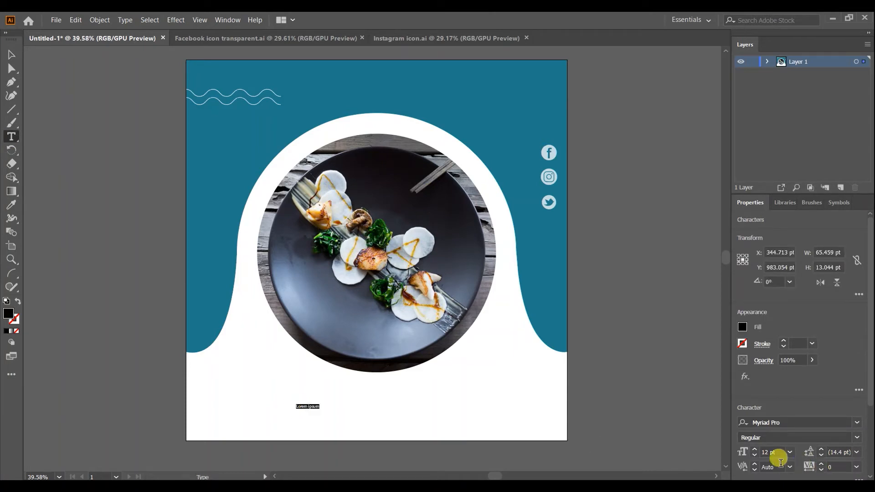
click(789, 452)
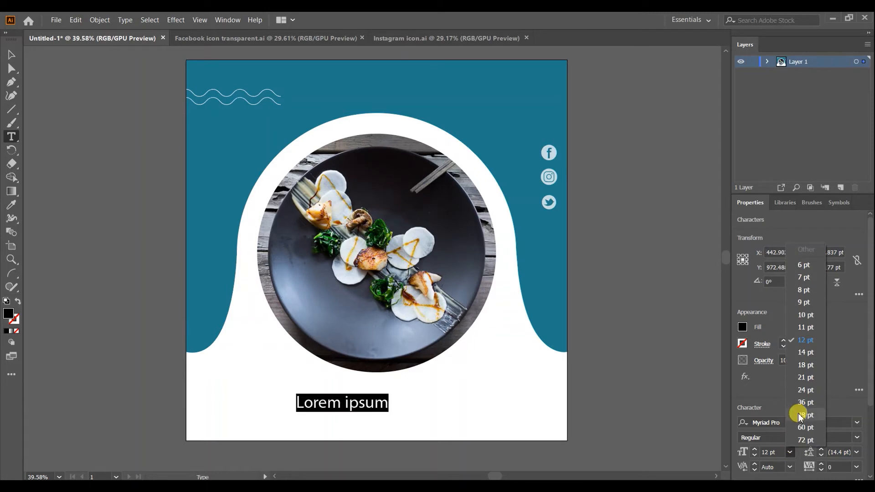
click(800, 440)
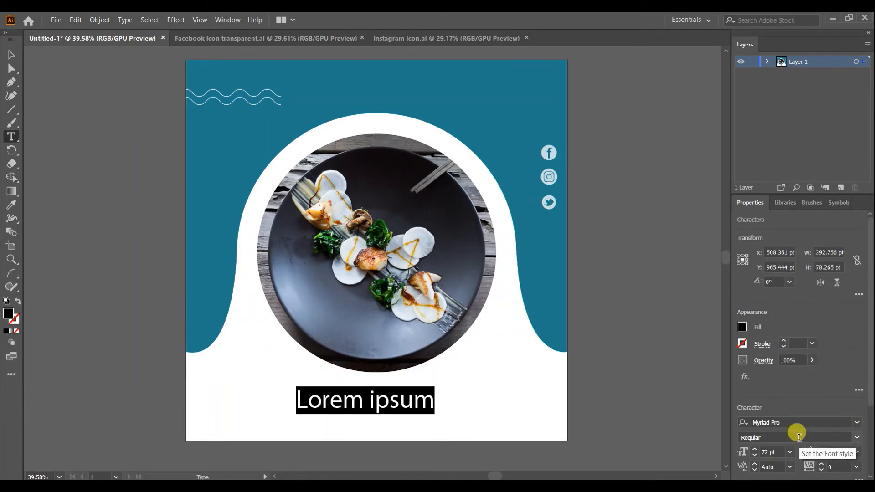
text(N)
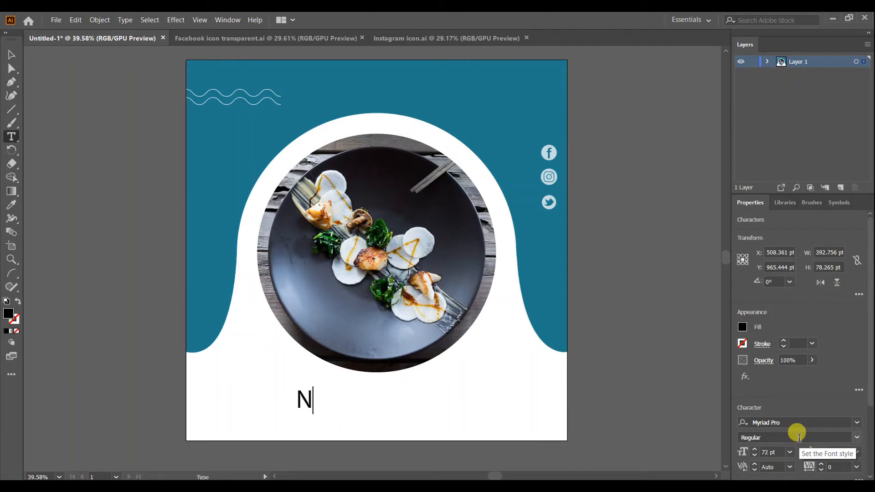
key(BackSpace)
key(BackSpace)
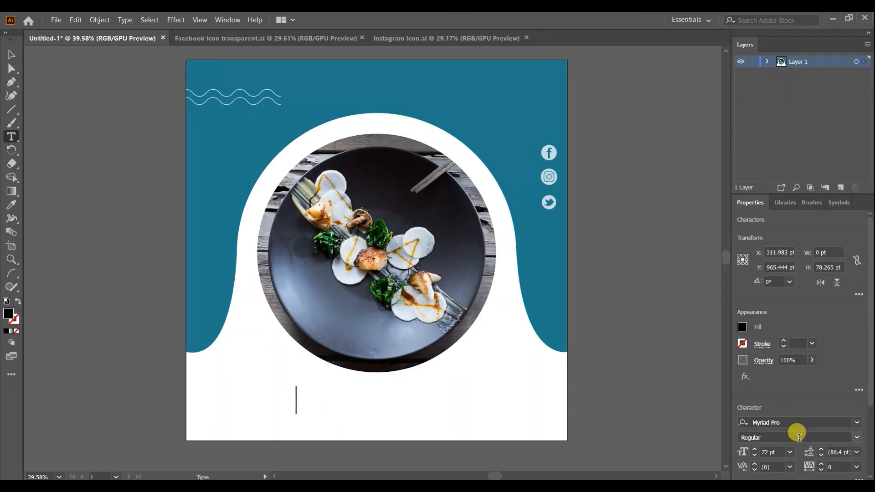
text(MY BRA)
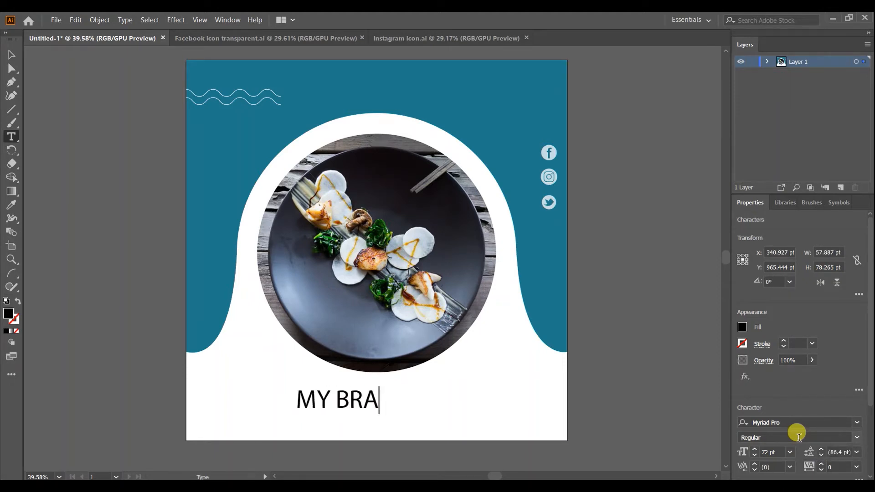
text(ND)
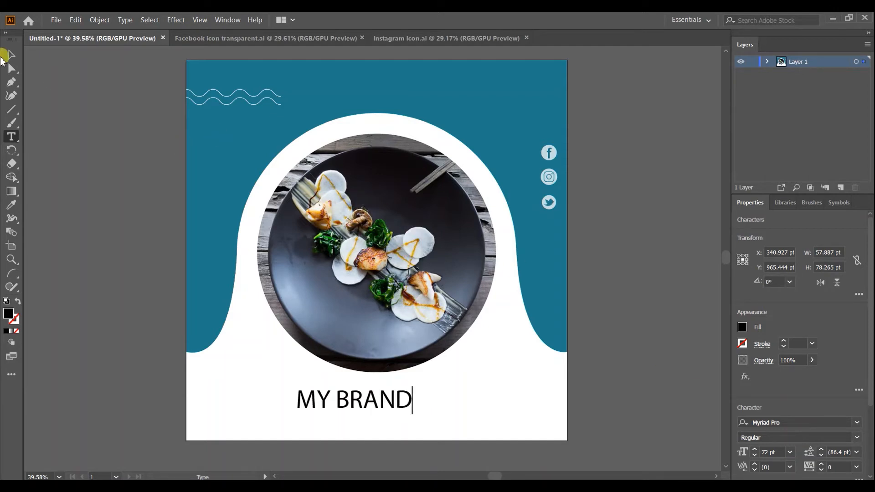
click(12, 54)
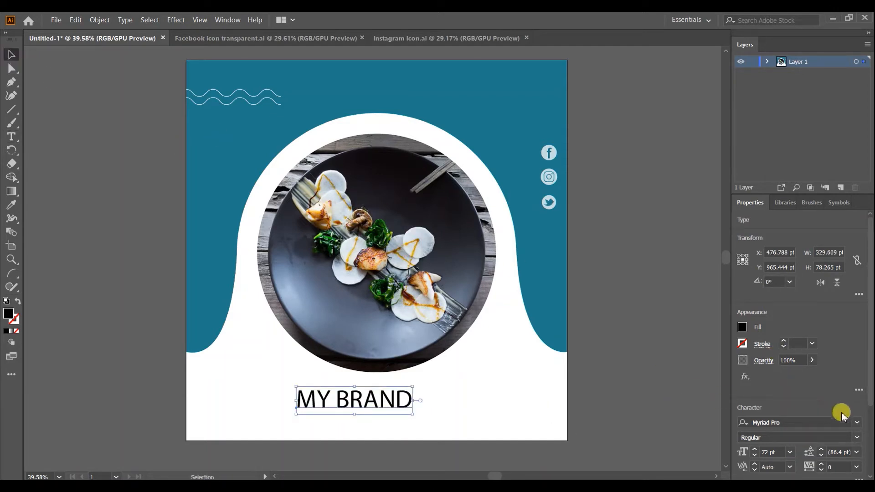
Step: Set the "MY BRAND" text in Arial with the Bold style
click(858, 425)
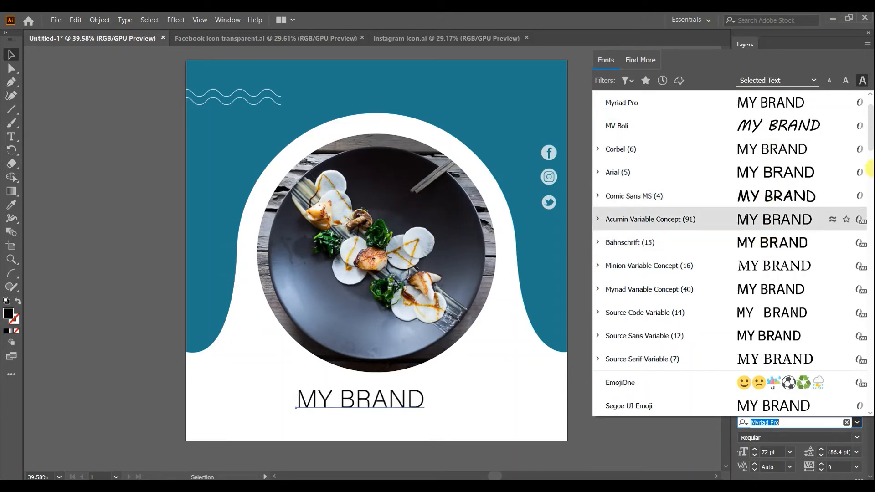
click(803, 173)
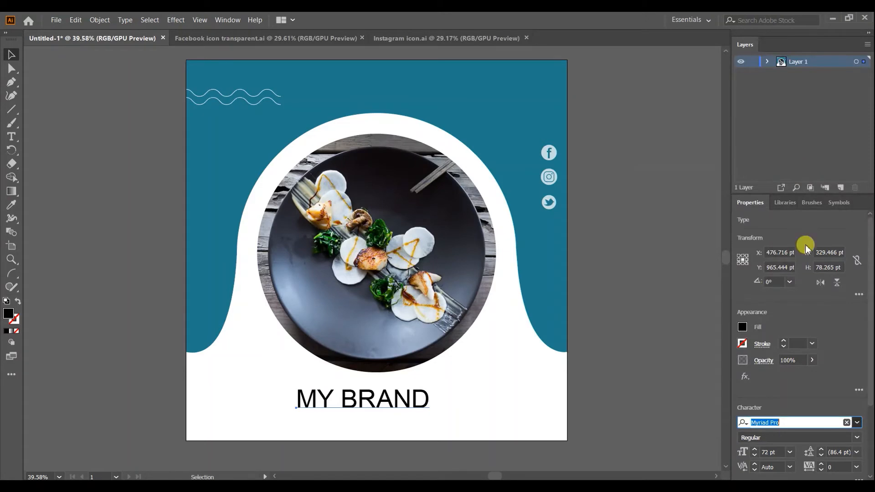
click(857, 438)
click(814, 399)
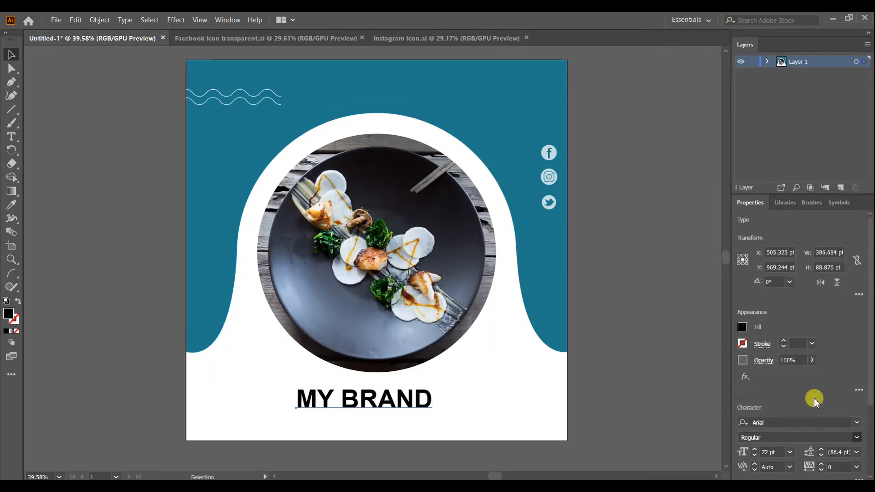
Step: Set the font size of the "MY BRAND" text to 90 pt
click(790, 452)
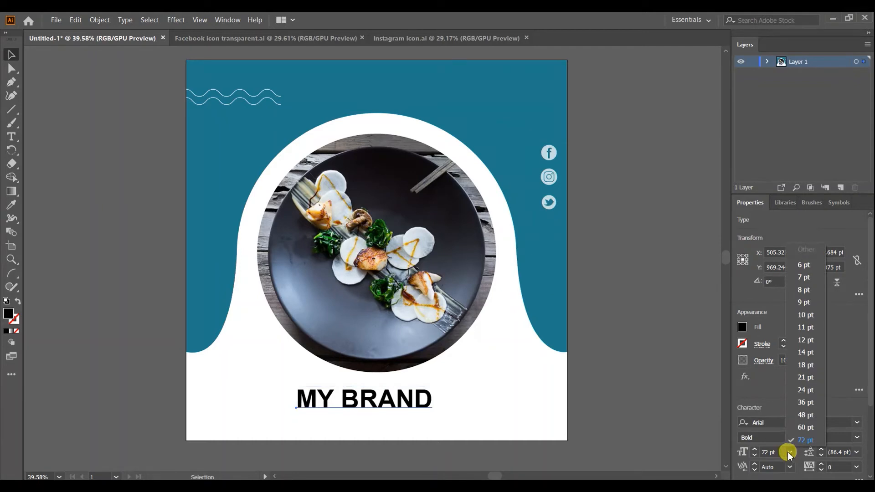
click(766, 450)
click(765, 451)
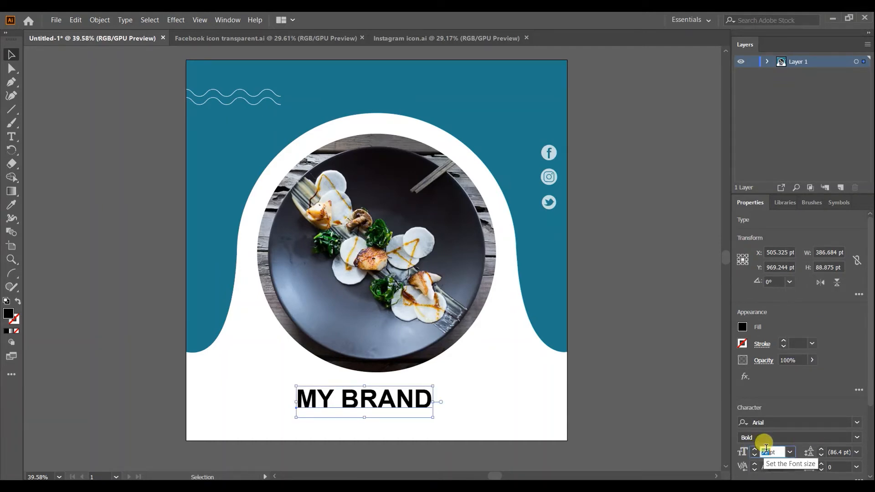
text(90)
key(Return)
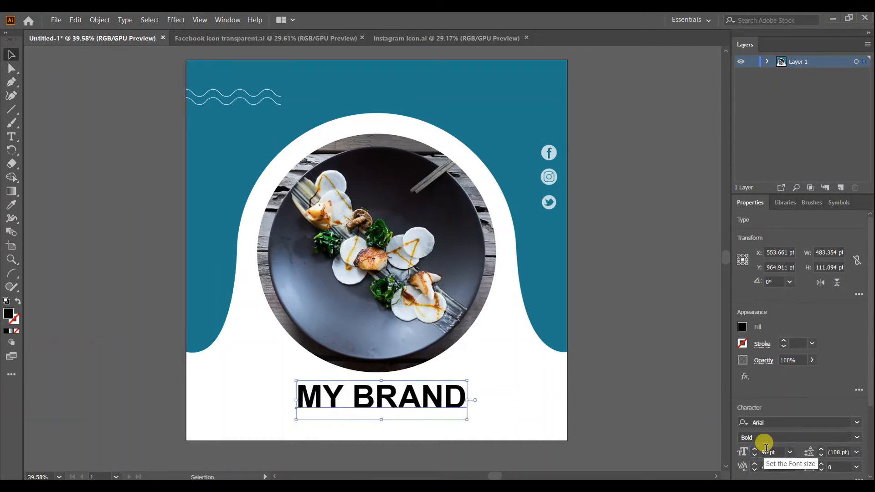
Step: Set the "MY BRAND" tracking to 100 and center the text under the photo at about X 555 pt, Y 977 pt
click(856, 452)
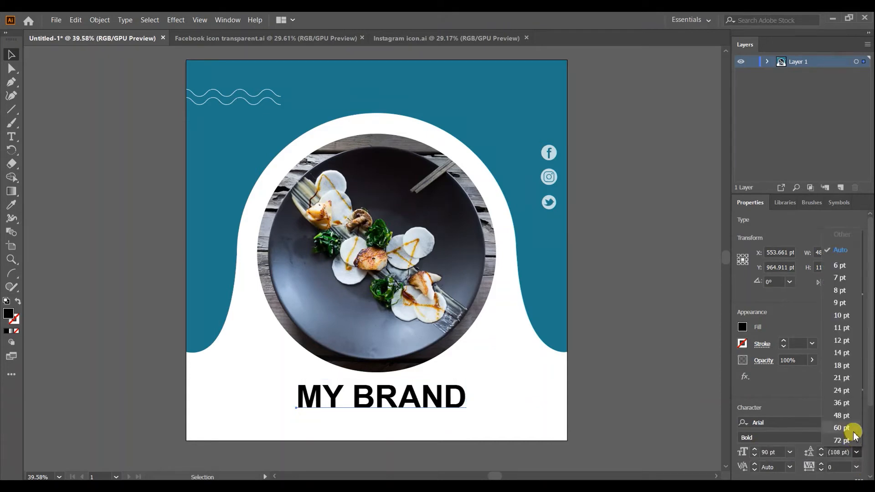
click(856, 470)
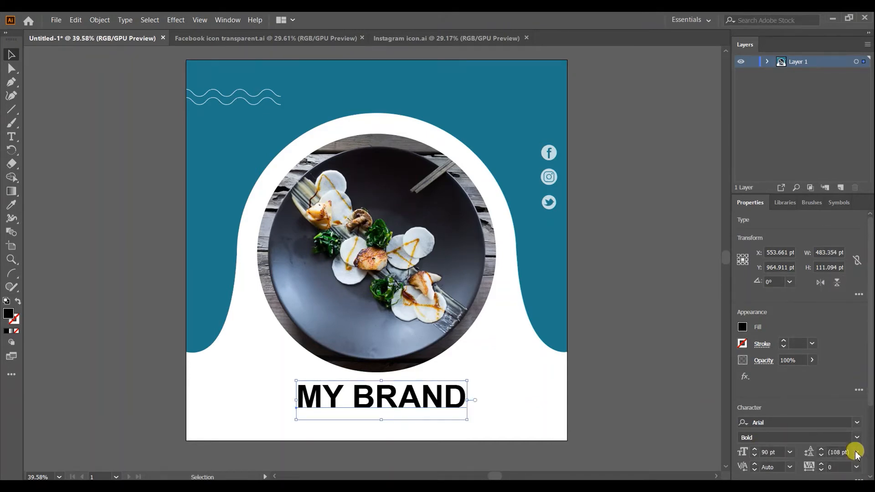
click(856, 469)
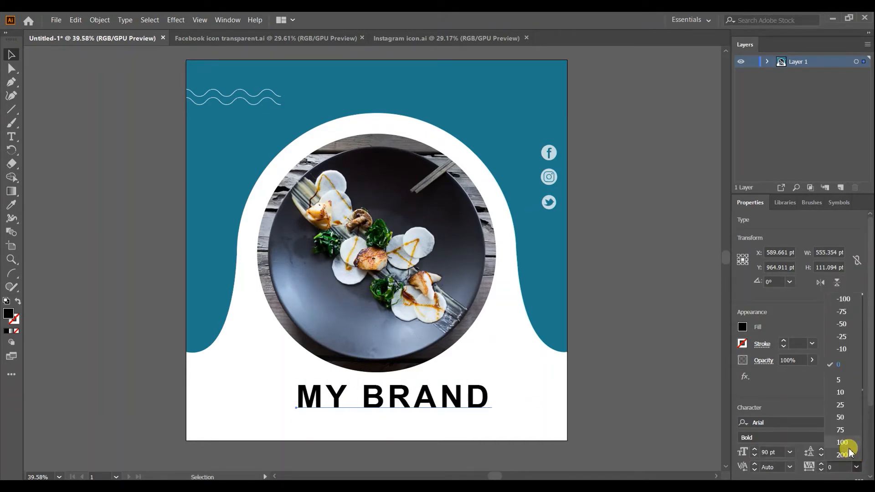
click(848, 447)
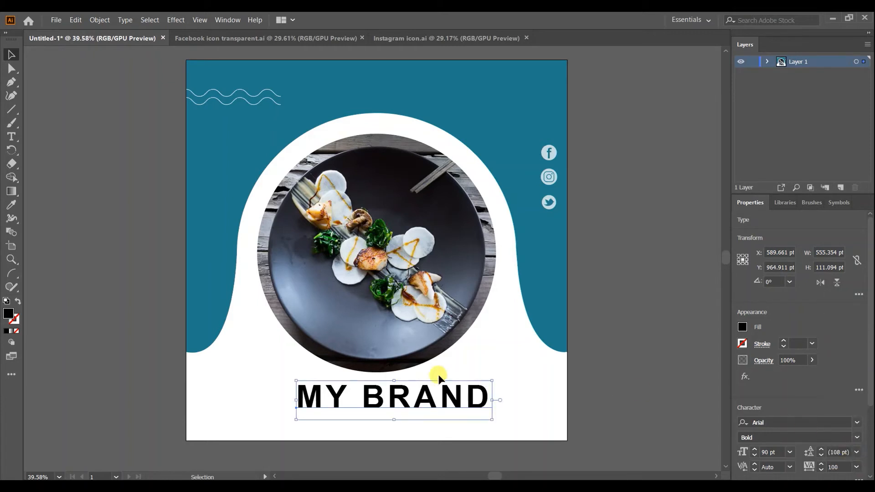
mouse_move(400, 391)
mouse_down()
mouse_move(363, 397)
mouse_move(385, 396)
mouse_up()
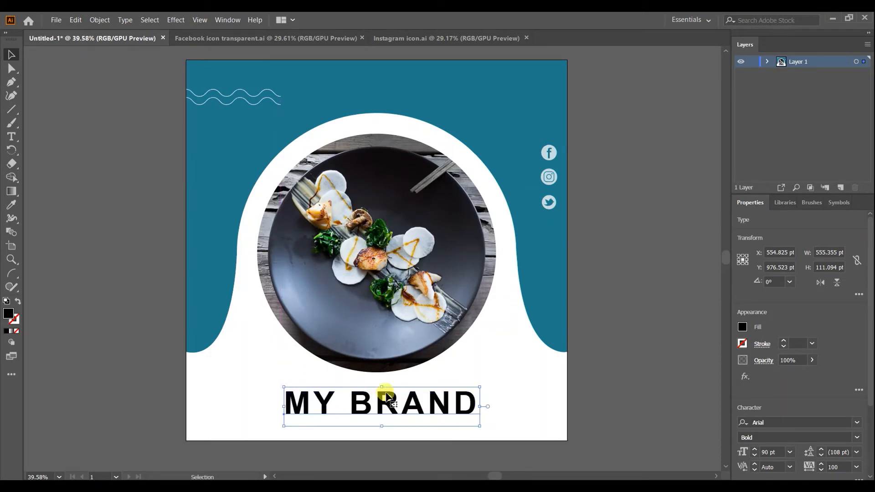
click(620, 388)
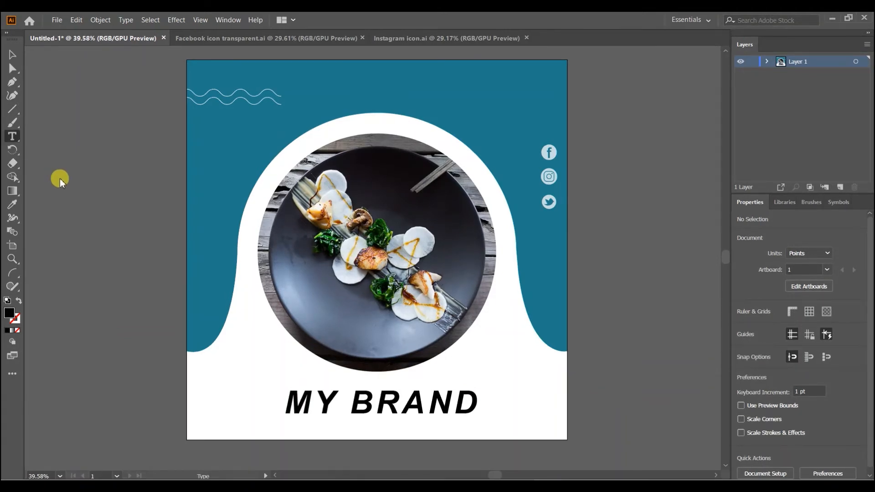
Step: Create a single line of text beside the artboard that repeats "Lorem ipsum" five times at 12 pt
click(59, 177)
key(ctrl+c)
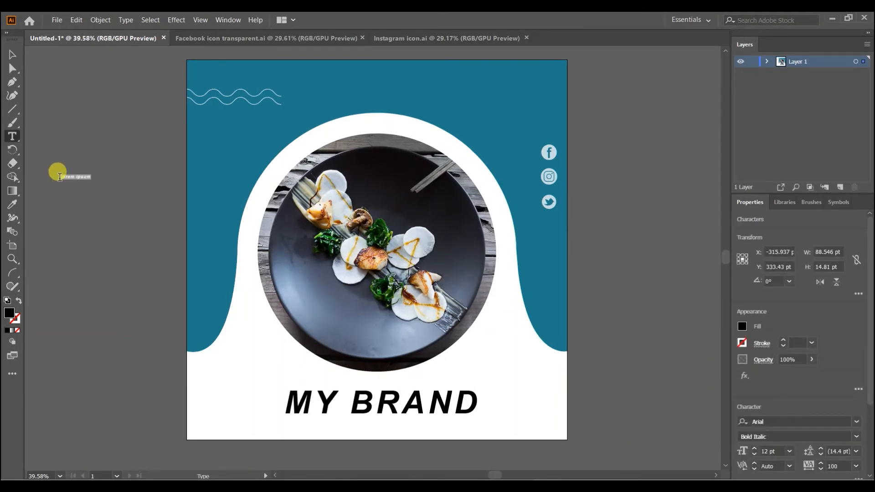
key(ctrl)
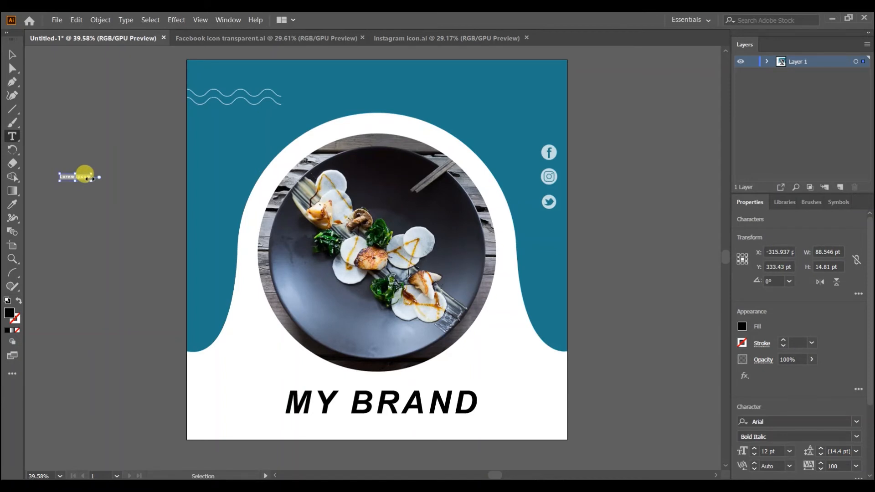
click(15, 56)
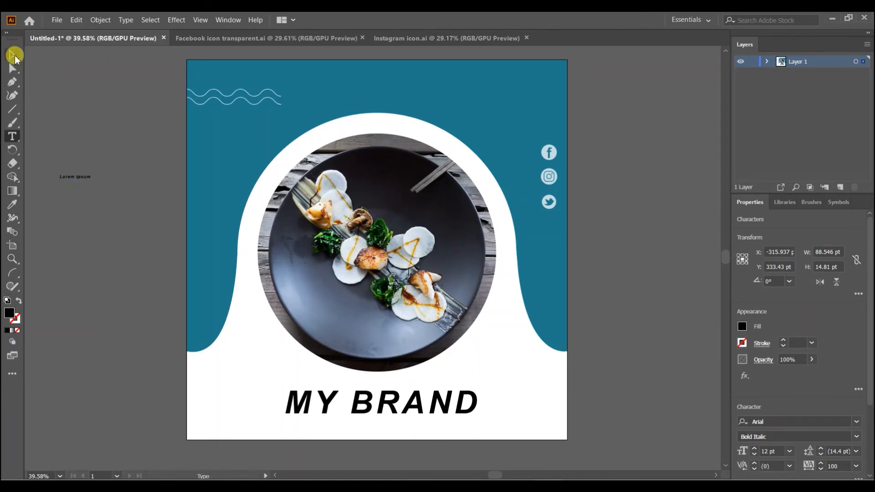
key(ctrl+v)
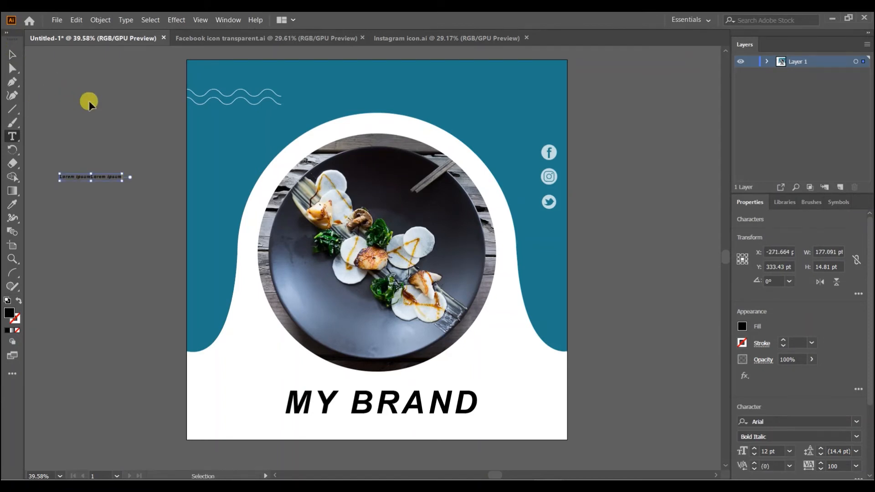
key(ctrl+v)
key(ctrl+v)
key(ctrl+v)
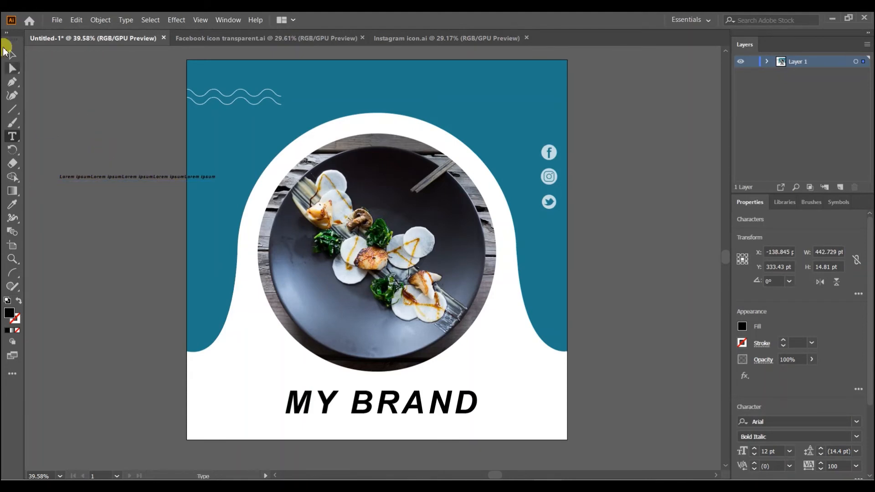
Step: Move the Lorem ipsum line onto the teal area above the arch, at about X 581 pt, Y 51 pt, and set its size to 14 pt
click(11, 54)
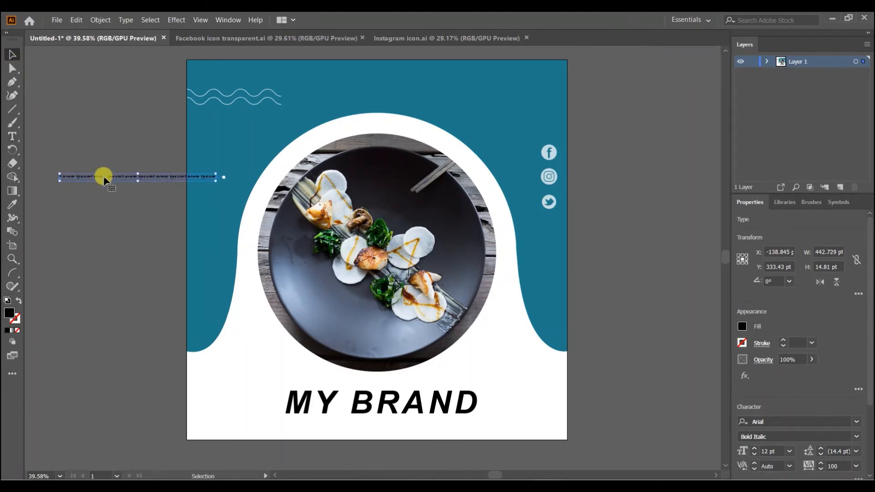
drag(141, 176, 351, 78)
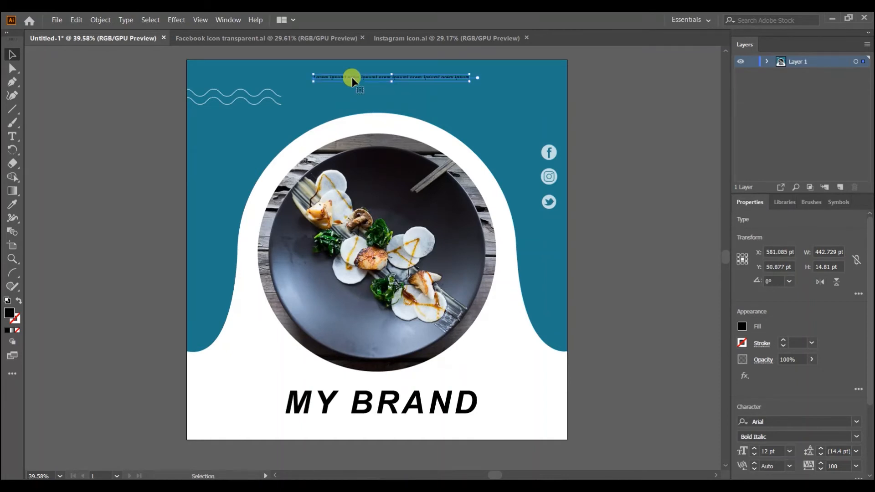
click(791, 452)
click(804, 356)
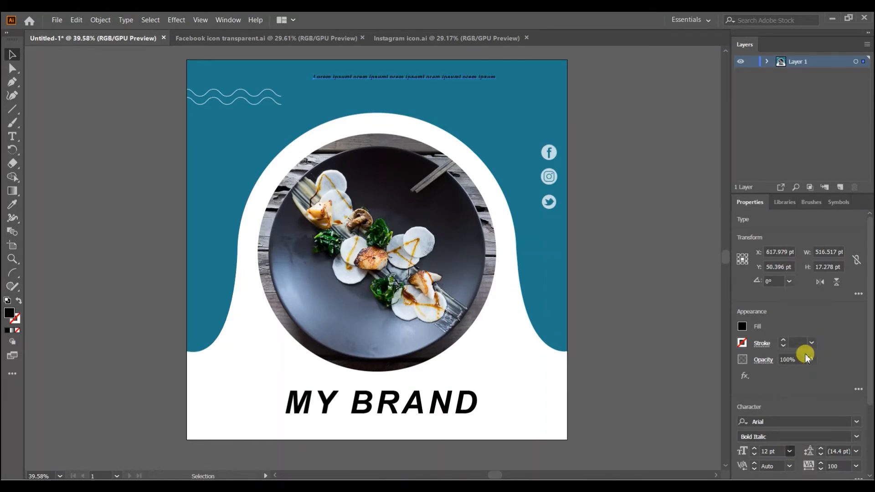
Step: Give the Lorem ipsum line a white fill and the Regular font style
click(742, 325)
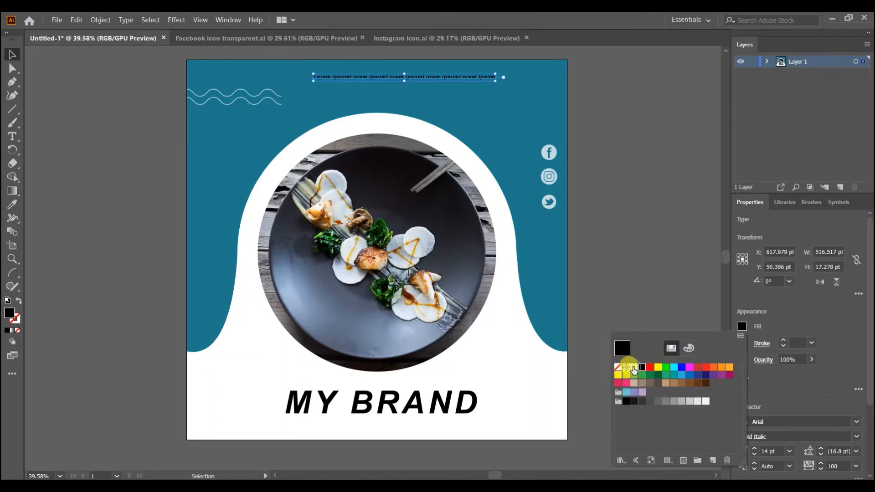
click(633, 368)
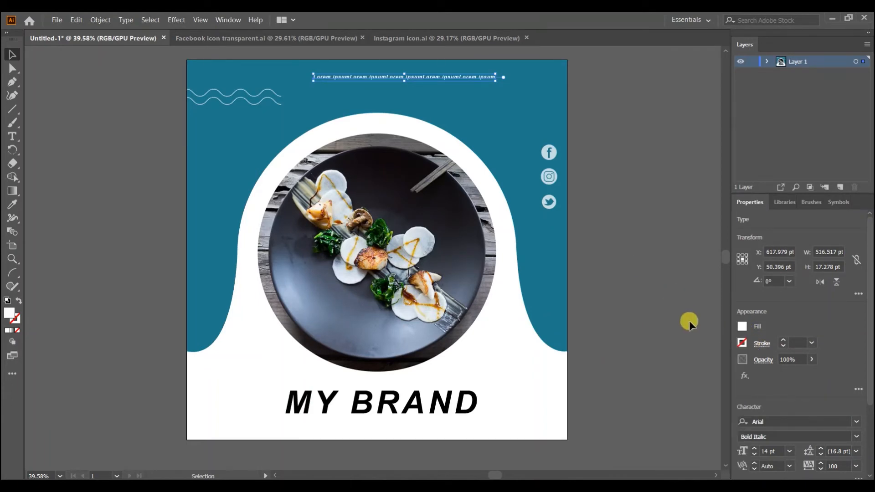
click(856, 436)
click(786, 374)
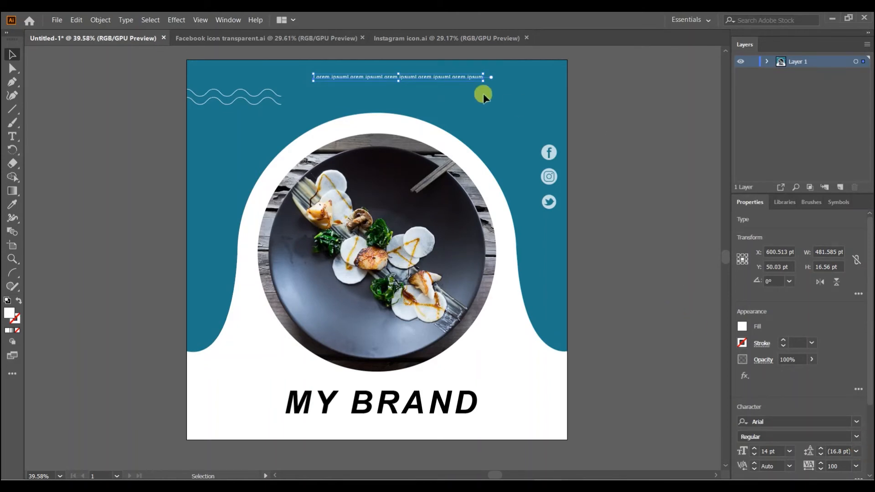
Step: Duplicate the Lorem ipsum line directly beneath itself and stretch both lines wider toward the artboard's right edge
drag(442, 77, 441, 85)
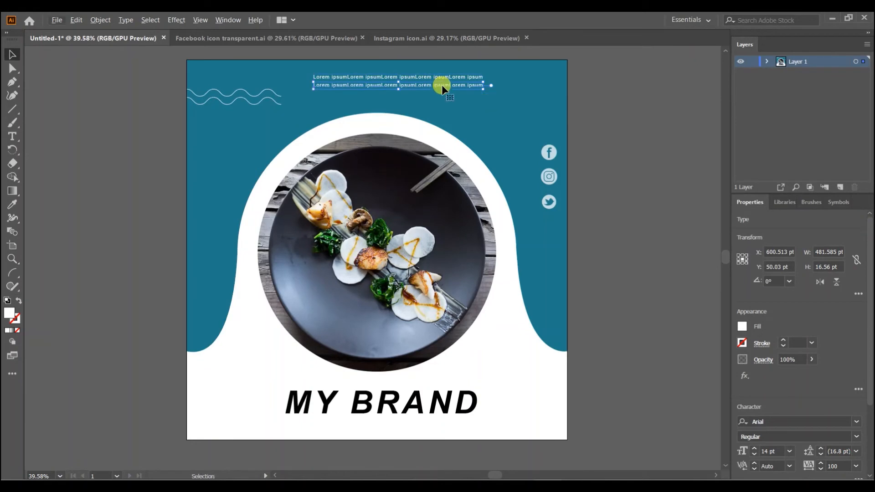
click(622, 99)
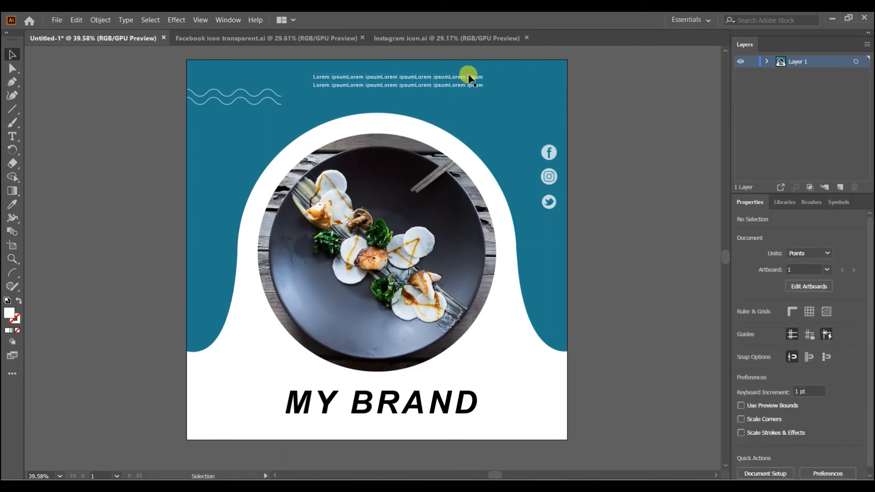
click(480, 75)
drag(482, 73, 529, 87)
click(476, 86)
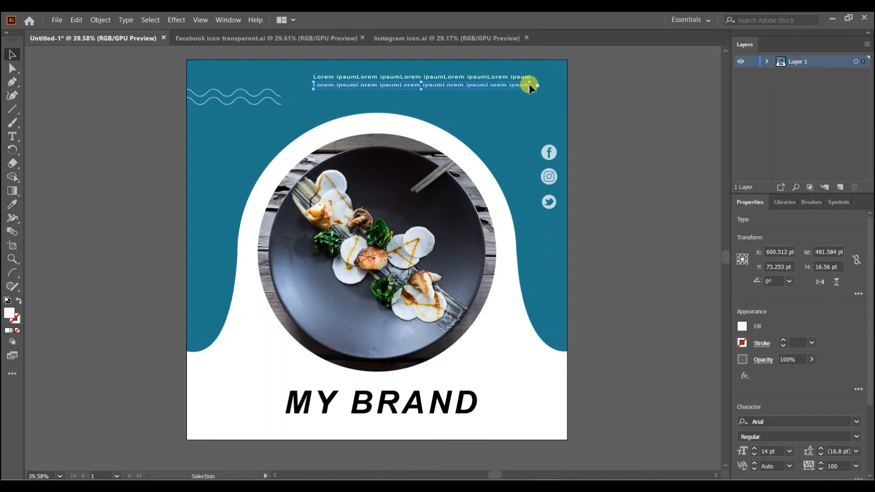
click(618, 111)
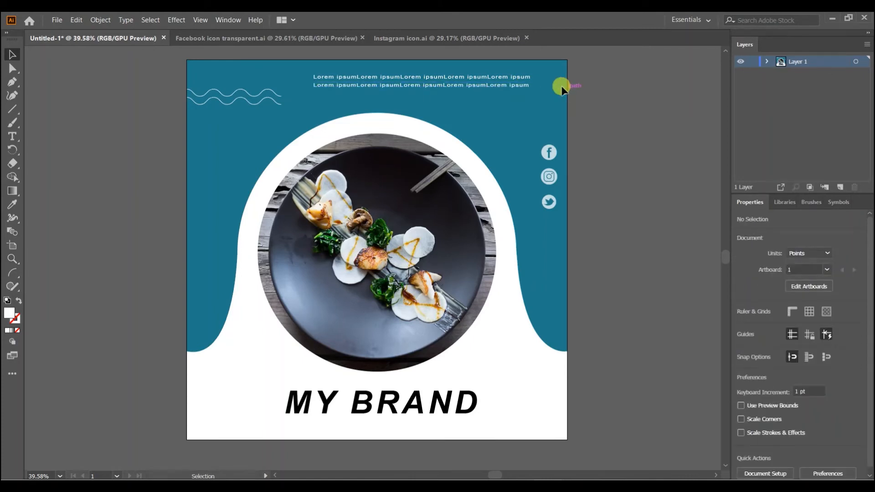
Step: Reduce the opacity of both Lorem ipsum lines above the arch to 79%
click(520, 79)
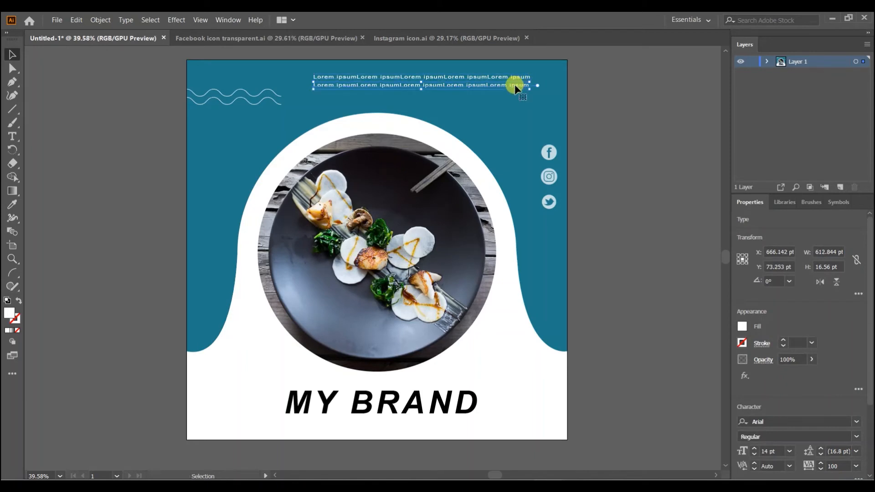
shift+click(513, 79)
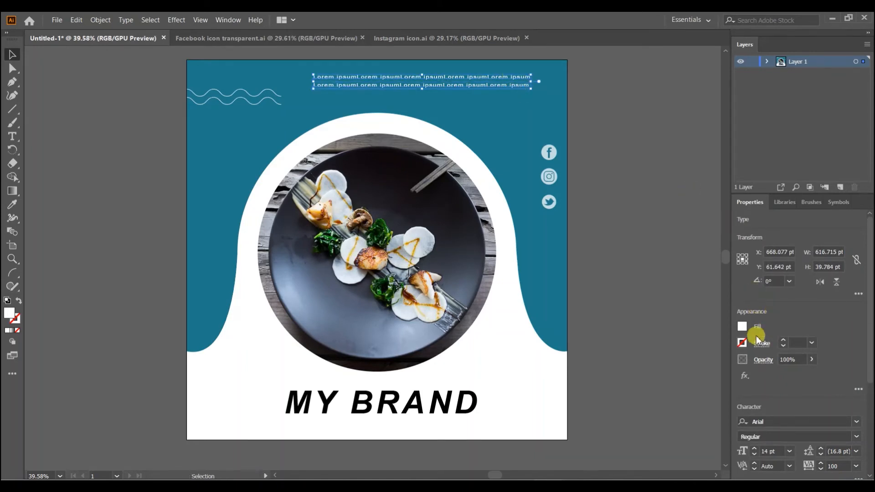
click(810, 361)
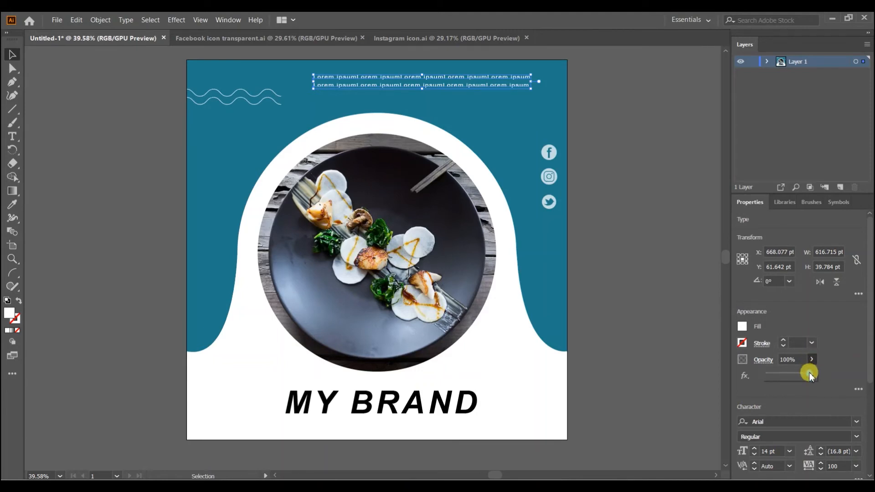
click(673, 302)
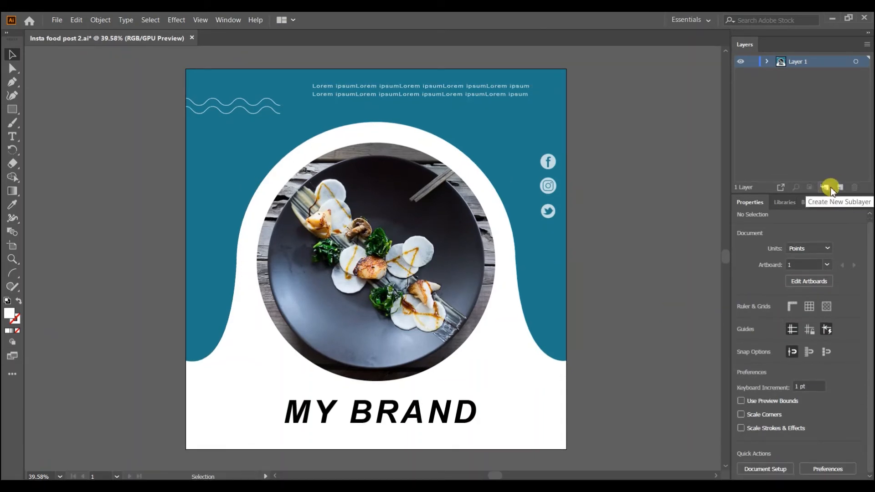
Step: Add a second layer, copy all the artwork from Layer 1 into it, and hide Layer 1
click(839, 188)
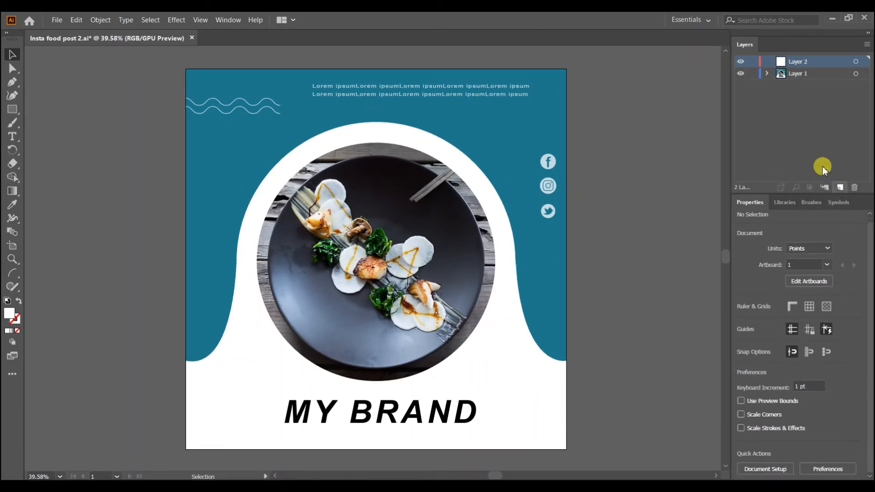
click(795, 74)
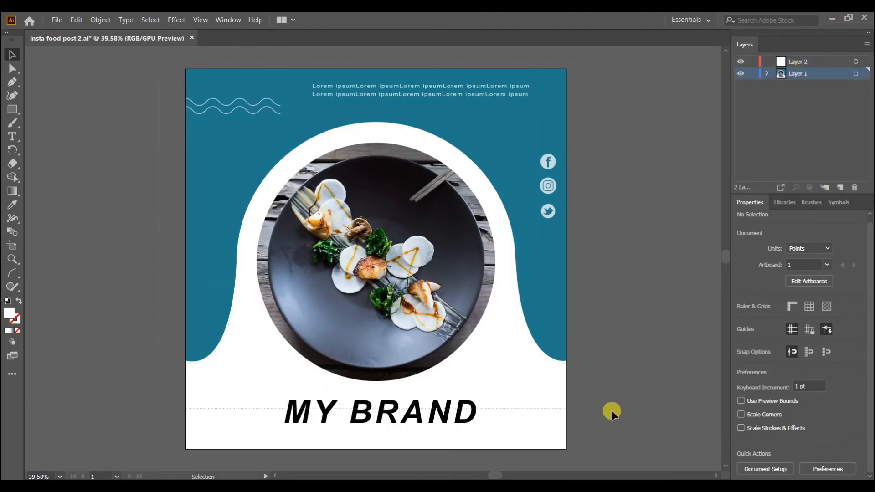
key(ctrl+a)
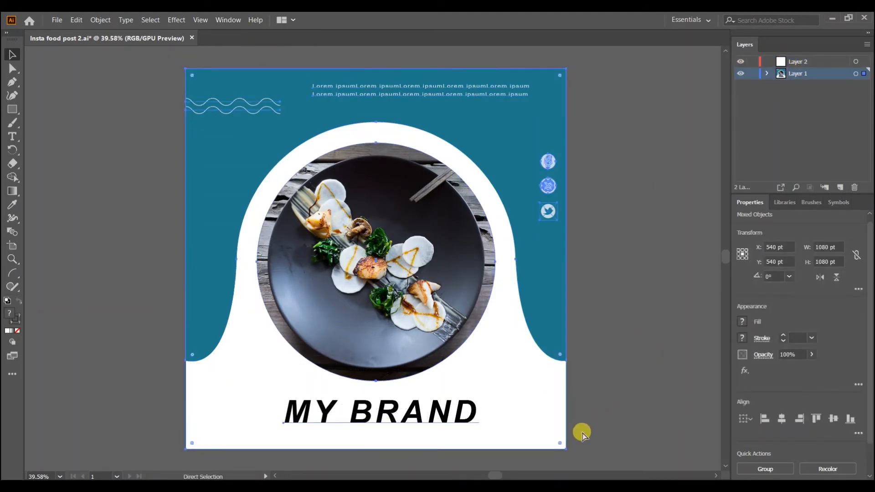
key(v)
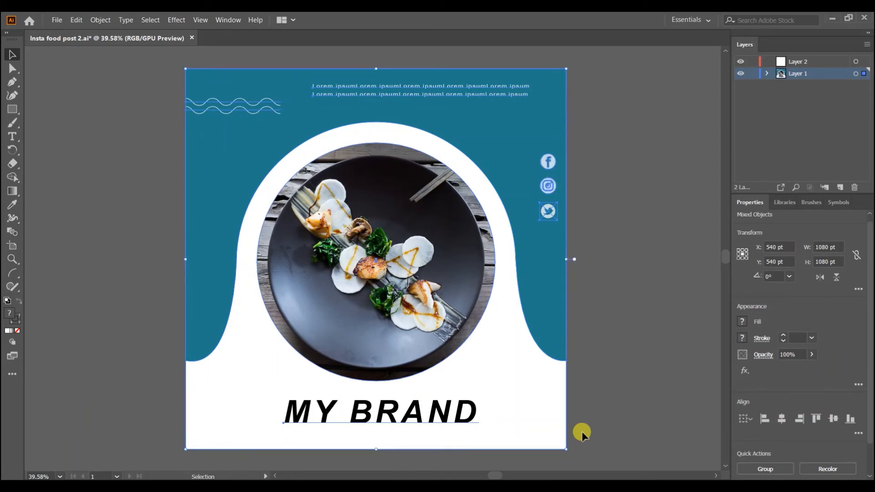
click(808, 61)
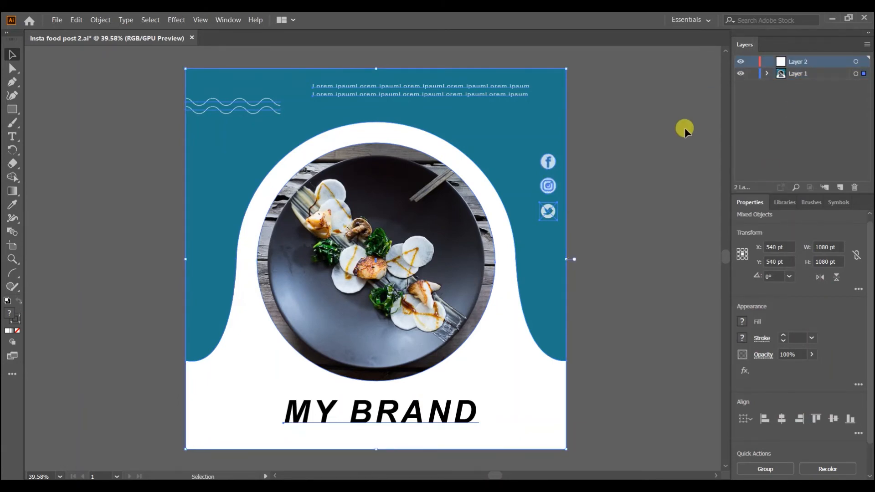
click(741, 74)
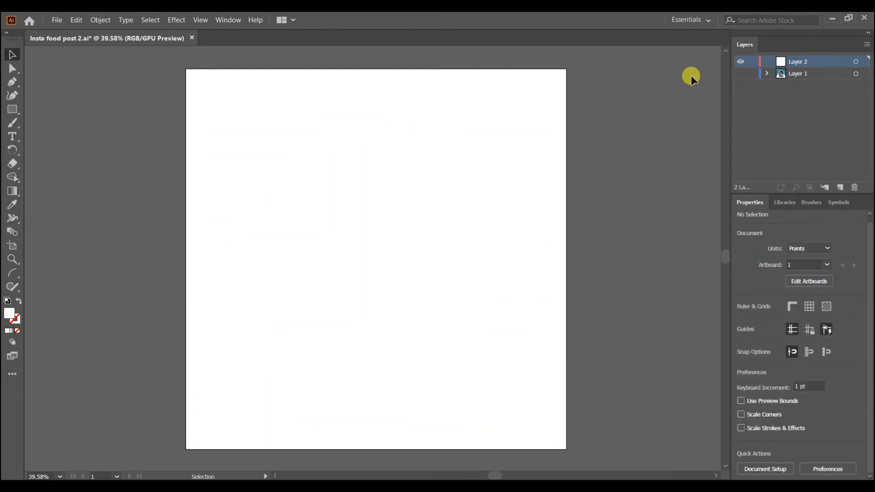
key(ctrl+v)
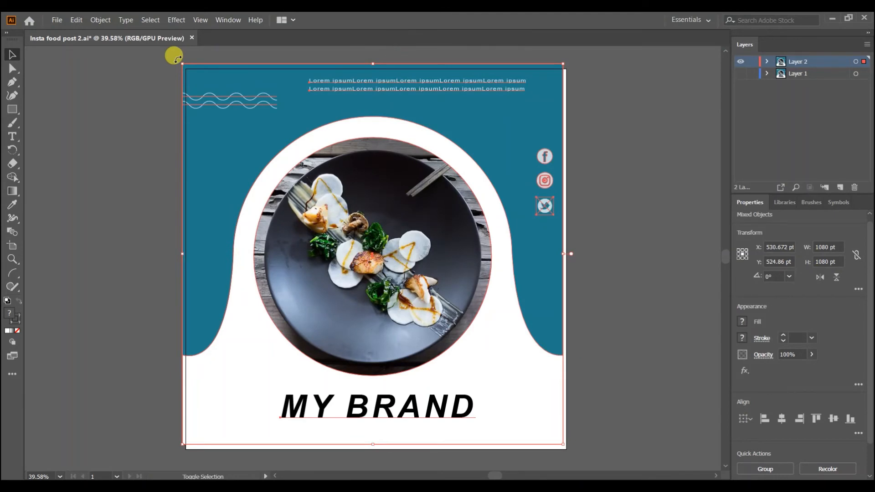
Step: Rotate the pasted artwork 90° counterclockwise and move it back into line with the artboard
drag(173, 55, 170, 441)
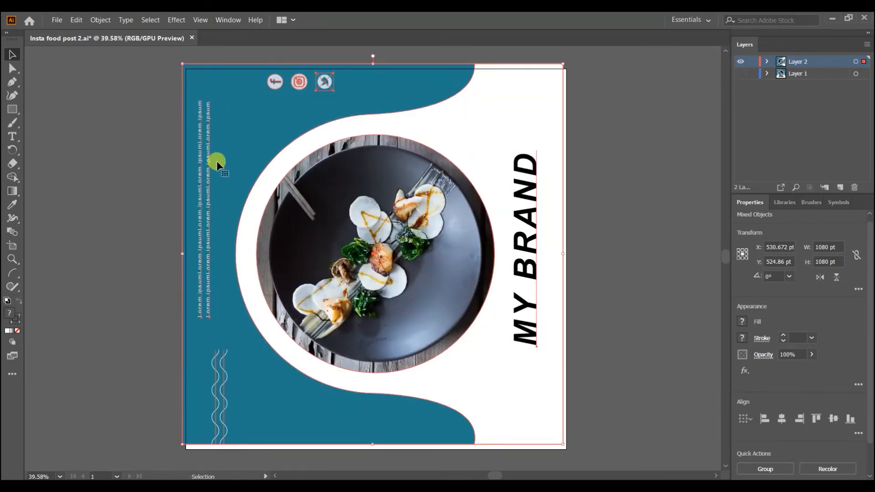
drag(231, 103, 234, 109)
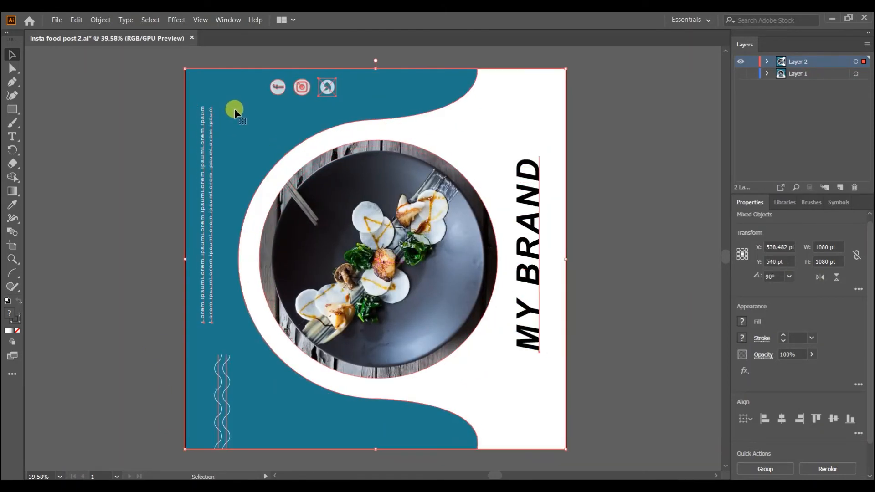
click(582, 142)
Step: Ungroup the rotated design so its title, photo, icons and text become separate objects
click(532, 187)
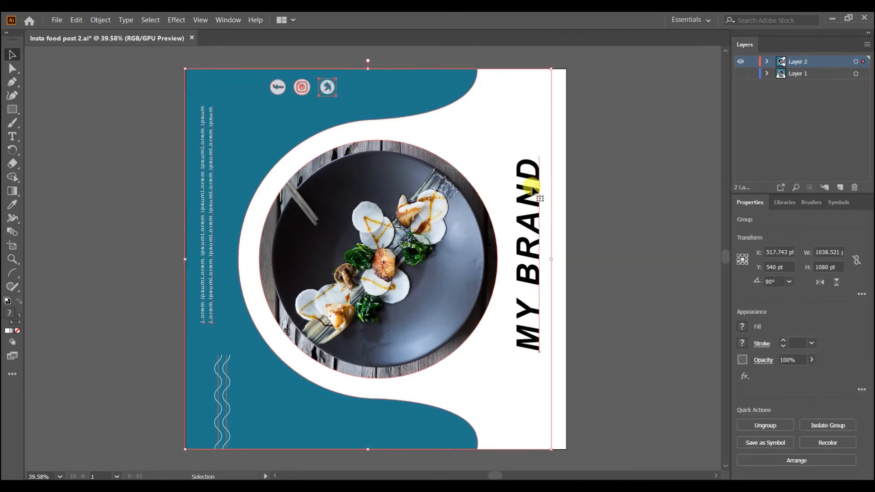
right_click(532, 187)
click(569, 272)
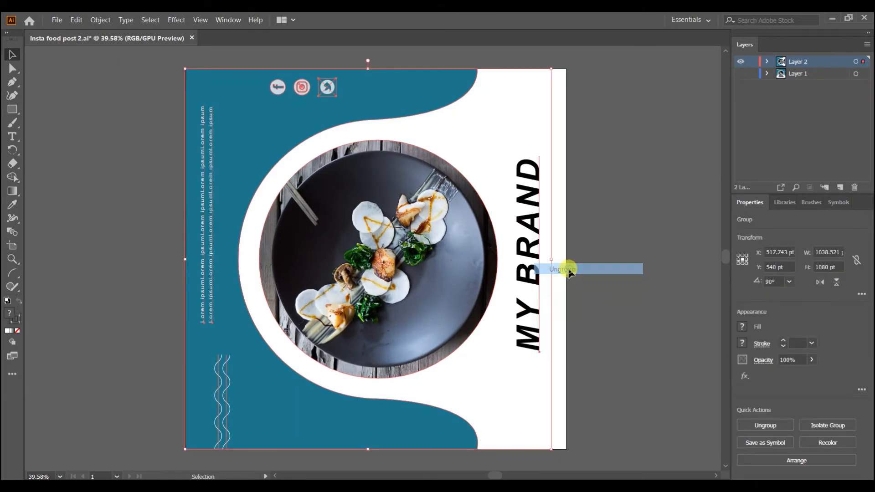
click(652, 253)
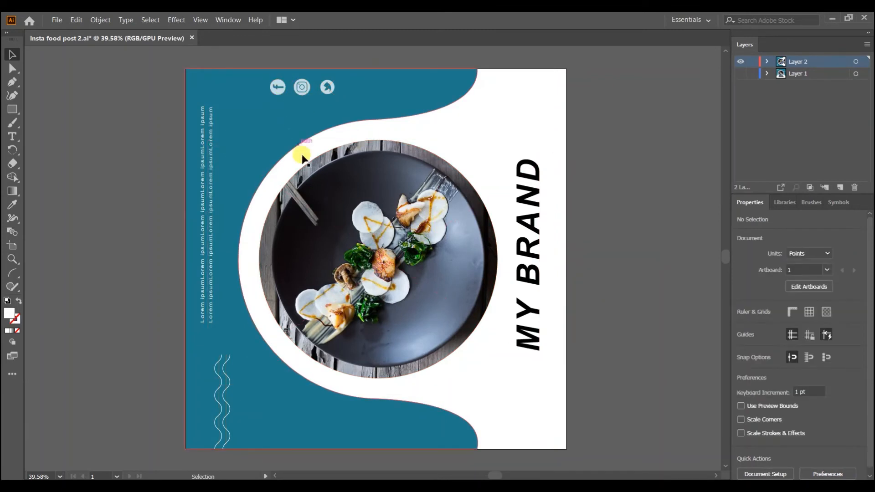
Step: Delete the circular plate photo from the rotated design
click(343, 198)
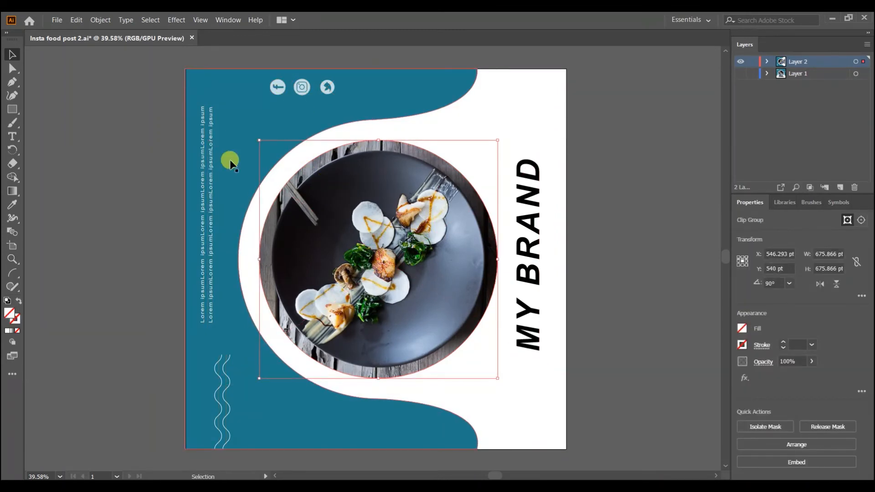
click(230, 163)
click(349, 216)
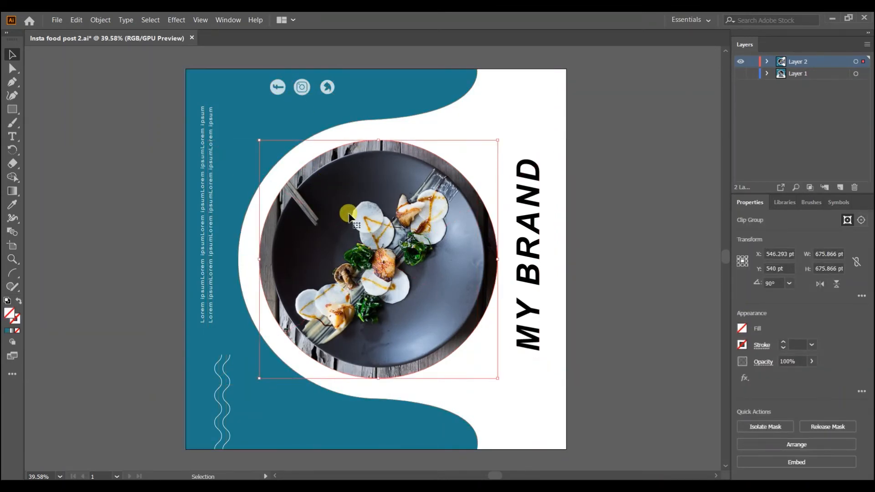
key(Delete)
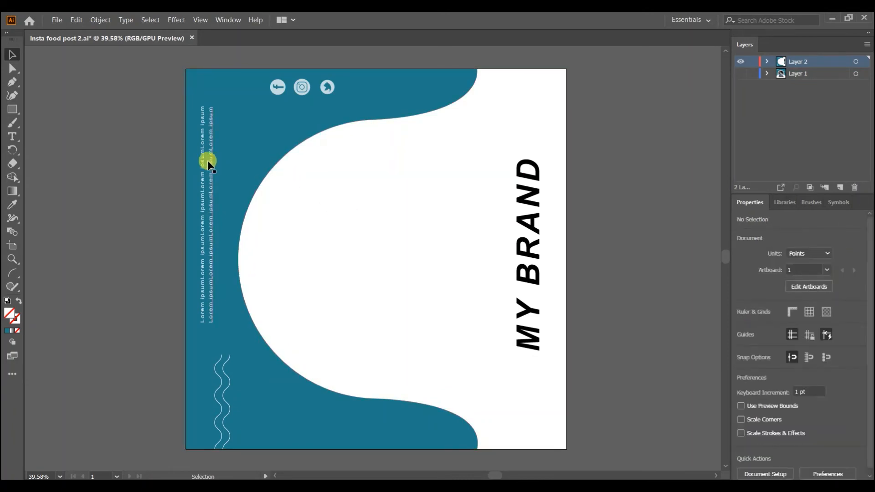
Step: Move the two vertical Lorem ipsum lines off the artboard to its left and group them
click(211, 162)
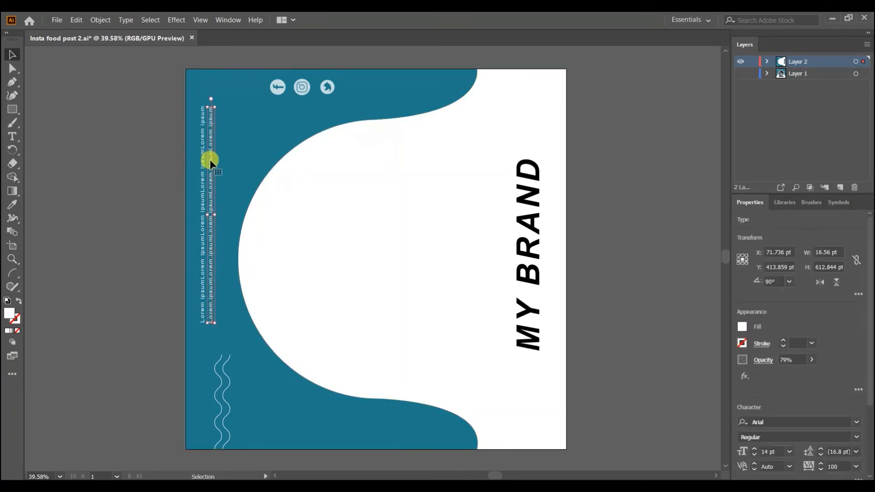
shift+click(201, 162)
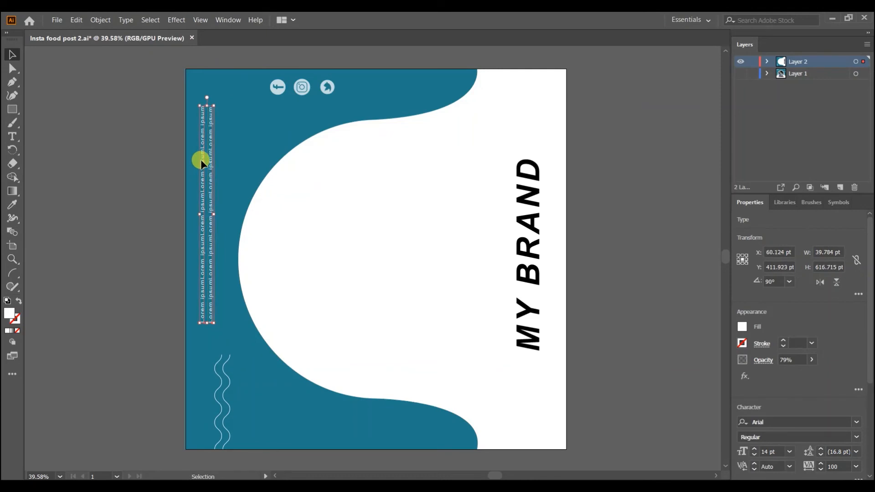
right_click(201, 160)
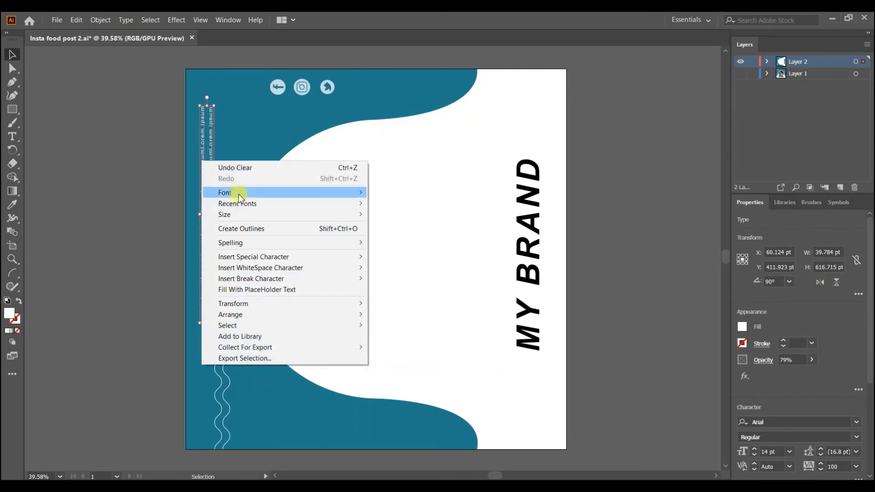
right_click(202, 135)
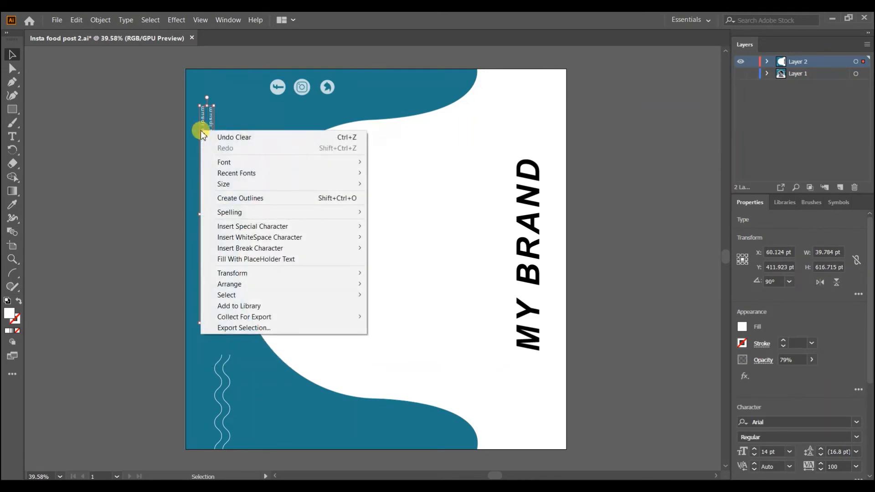
drag(201, 119, 45, 106)
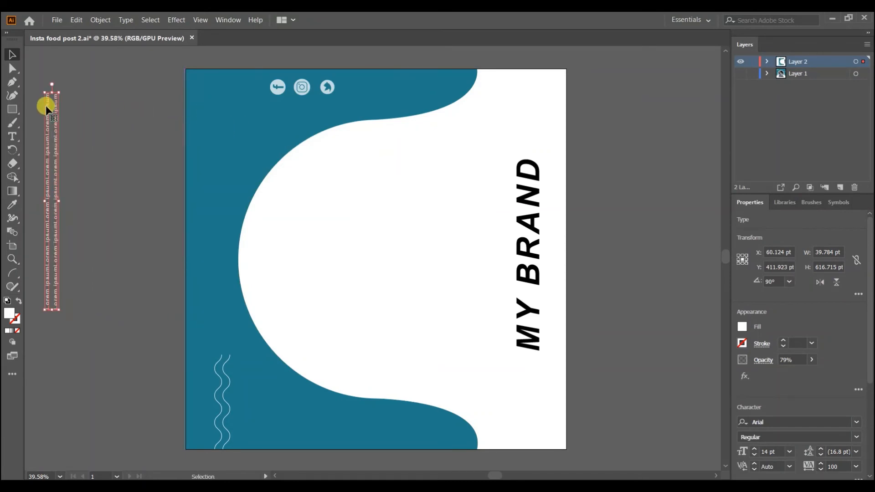
click(90, 140)
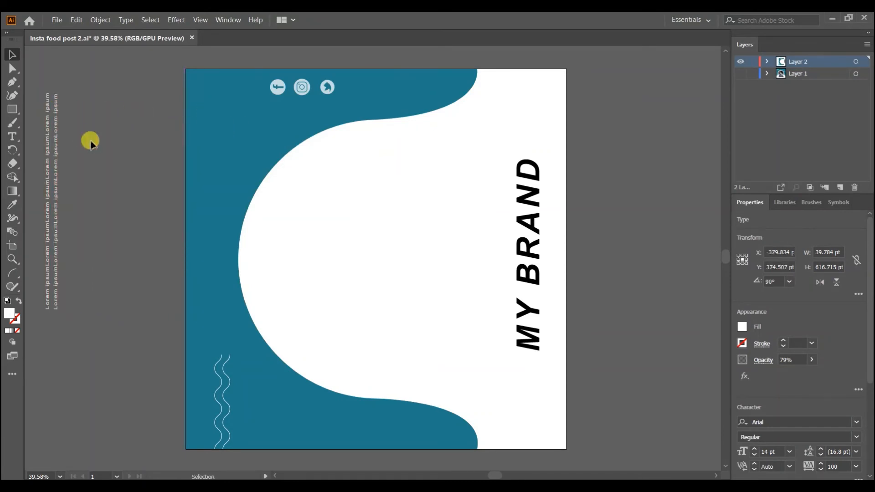
click(56, 161)
right_click(54, 164)
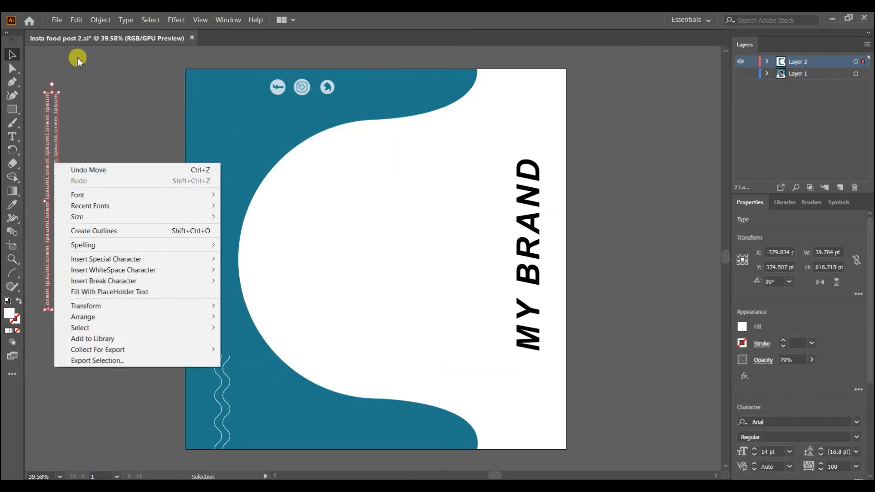
click(99, 20)
click(114, 68)
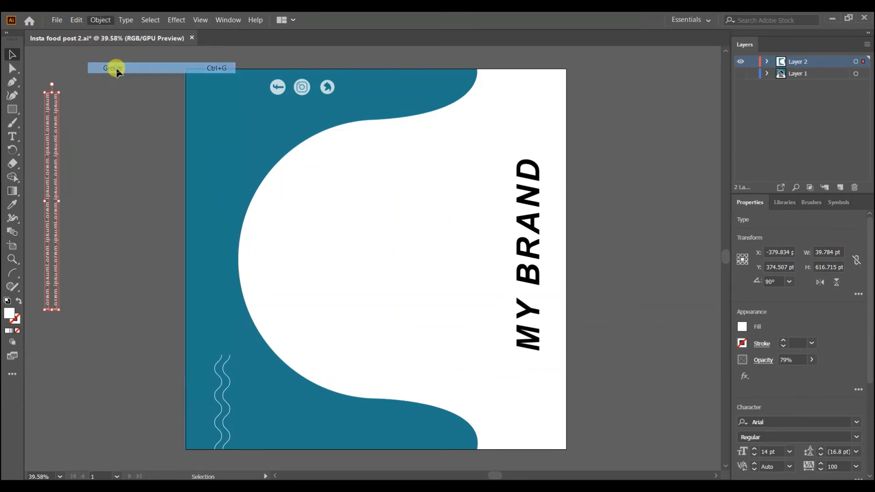
Step: Move the social icons and the two wavy lines off the artboard, beside the Lorem ipsum text
click(256, 75)
drag(297, 84, 103, 92)
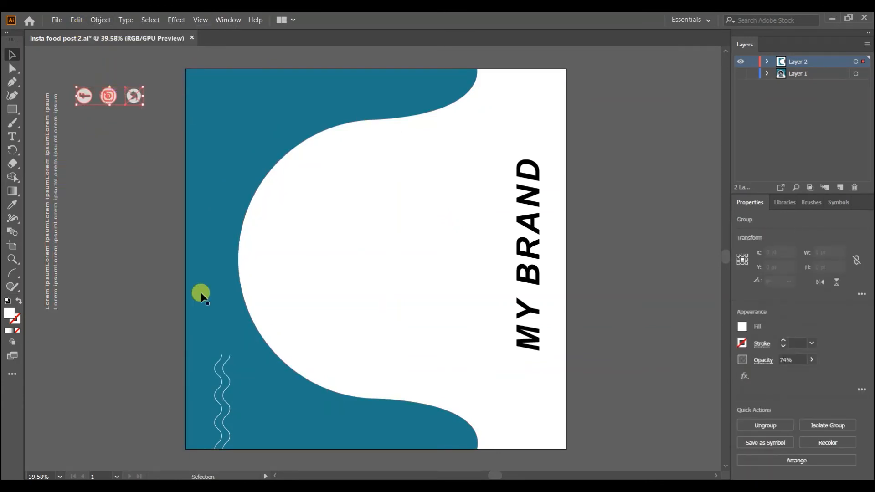
click(223, 374)
shift+click(217, 376)
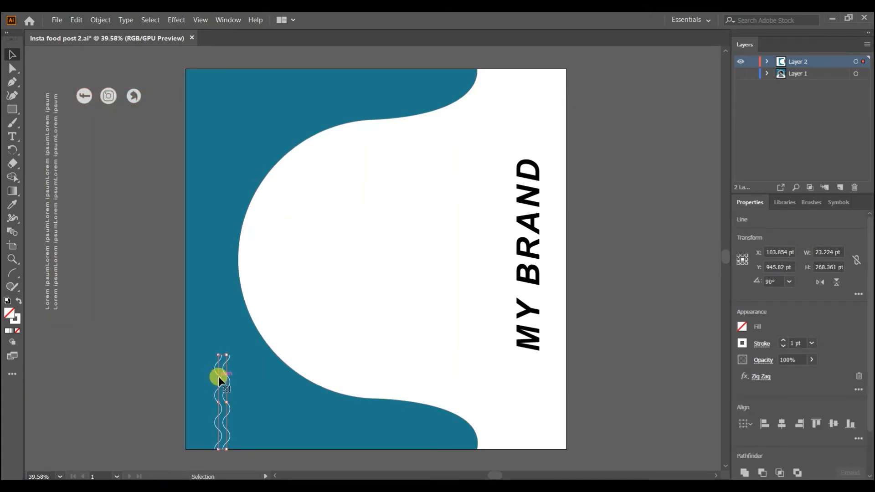
drag(218, 376, 53, 365)
Step: Group the two wavy lines and move the MY BRAND title off the artboard to its right
right_click(54, 366)
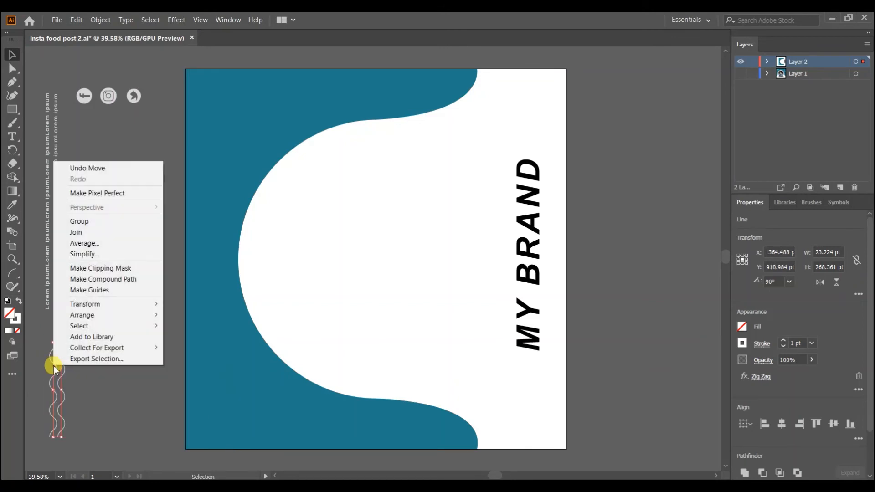
click(104, 221)
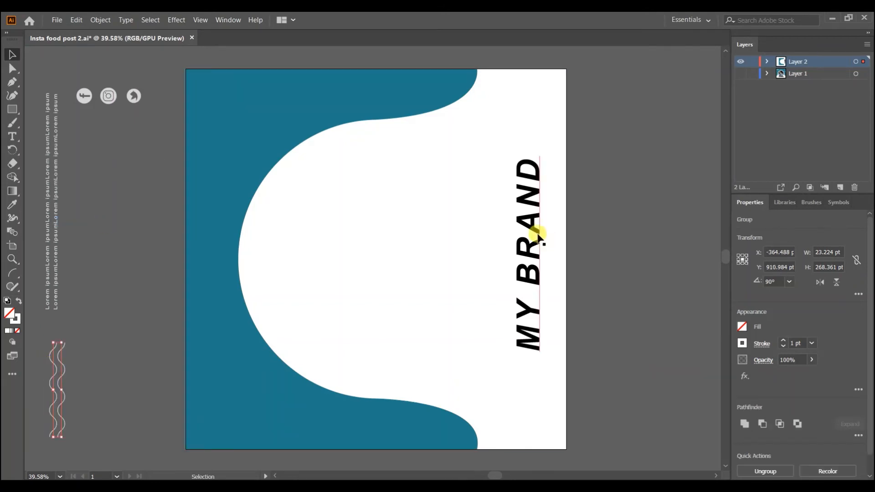
drag(537, 237, 640, 225)
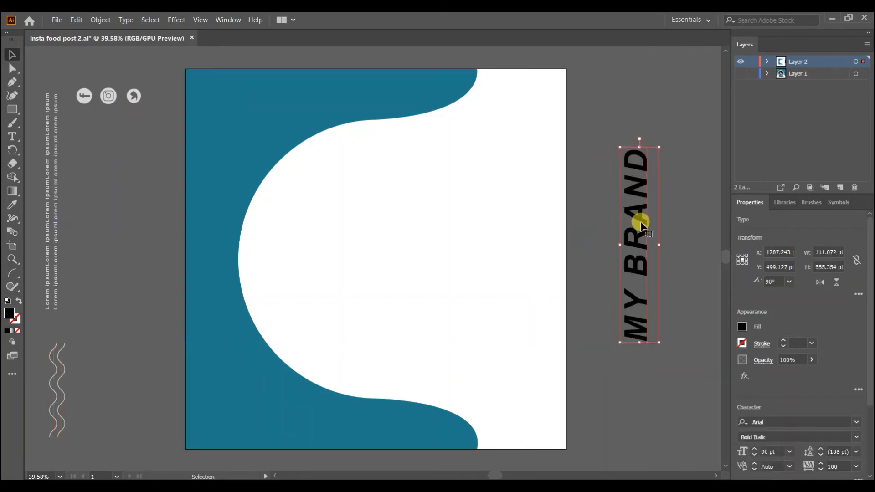
Step: Move the wavy line group onto the teal area beside the curve, vertically centred at about X 80 pt, Y 540 pt
click(57, 363)
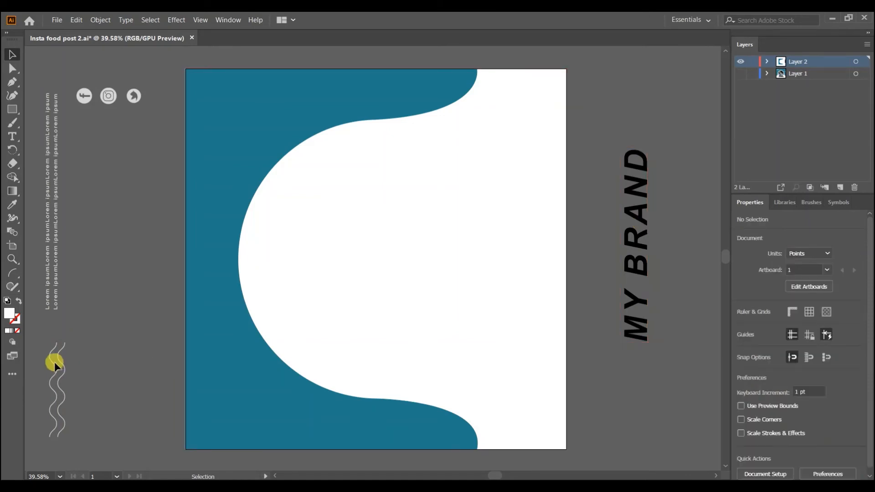
click(61, 371)
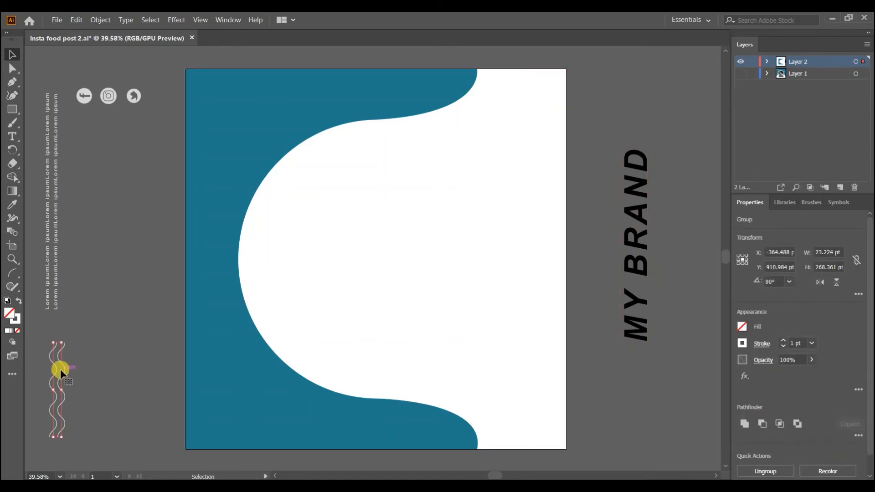
mouse_move(59, 368)
mouse_down()
mouse_move(214, 219)
mouse_move(217, 237)
mouse_up()
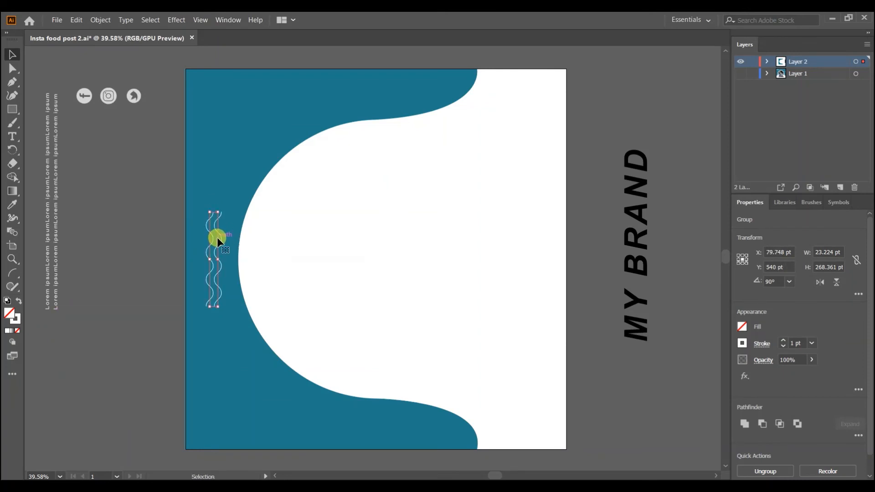
Step: Rotate the Lorem ipsum text group to horizontal and place it in the lower teal area at about X 376 pt, Y 1022 pt
click(157, 227)
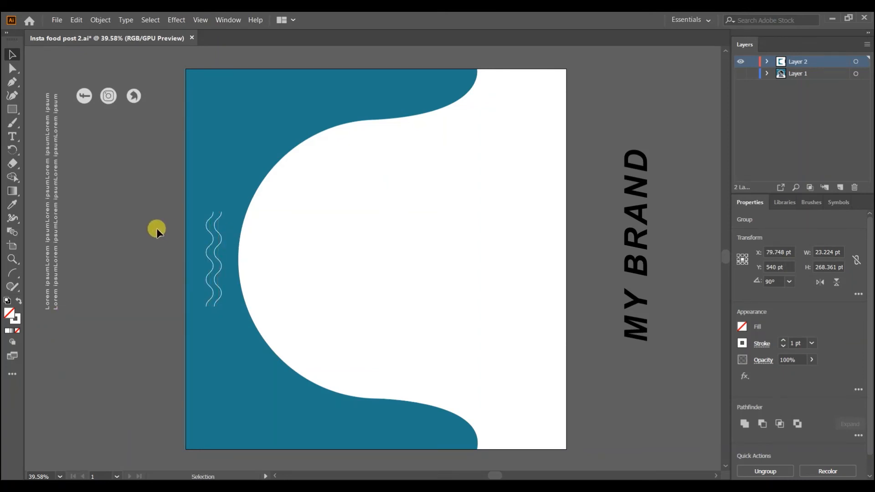
click(43, 191)
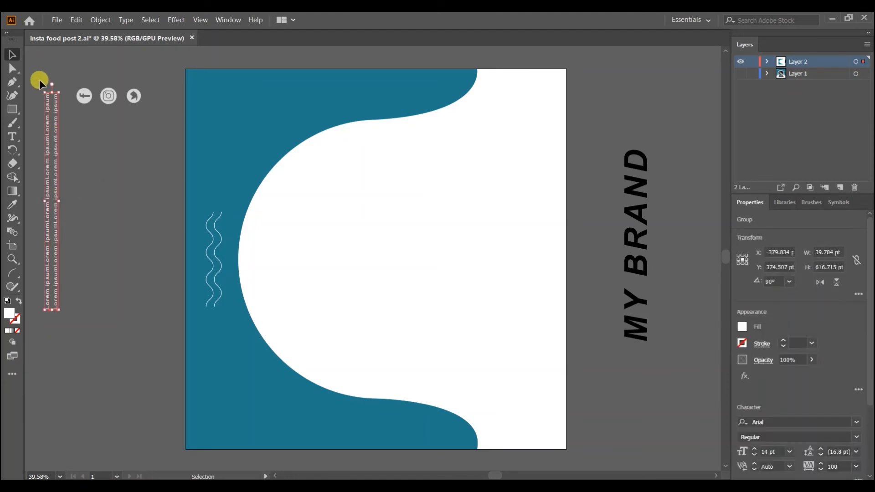
drag(37, 83, 158, 153)
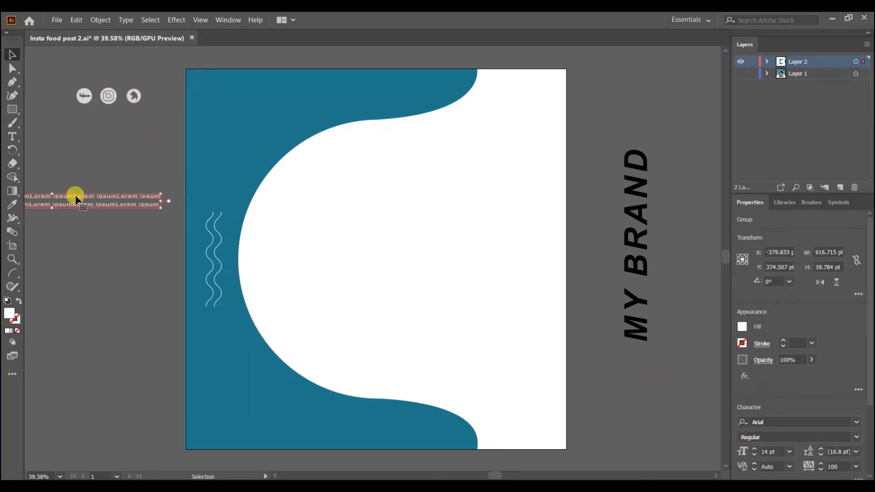
drag(74, 201, 341, 426)
click(100, 363)
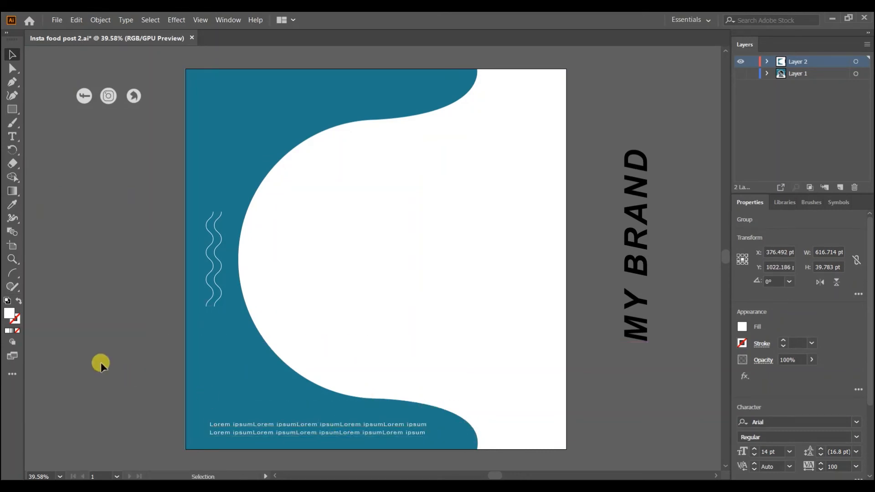
key(v)
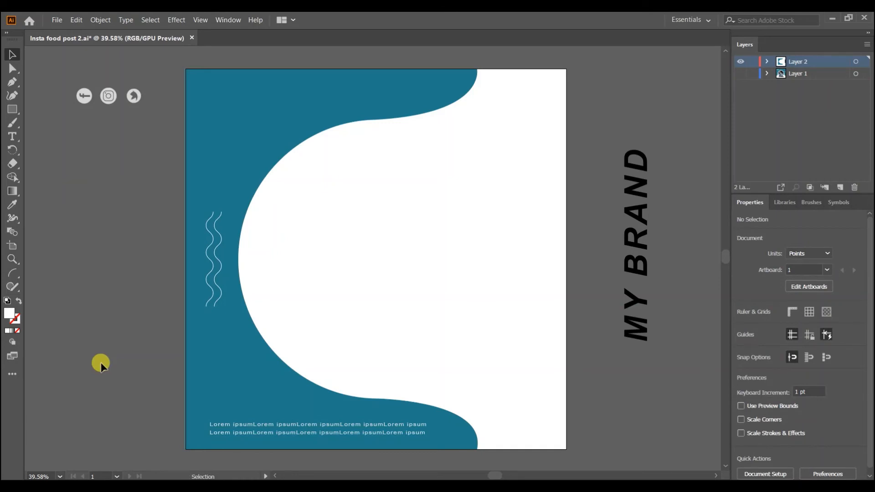
Step: Fill the white background rectangle with the lightest grey swatch
scroll(101, 362, down, 1)
click(530, 316)
click(740, 327)
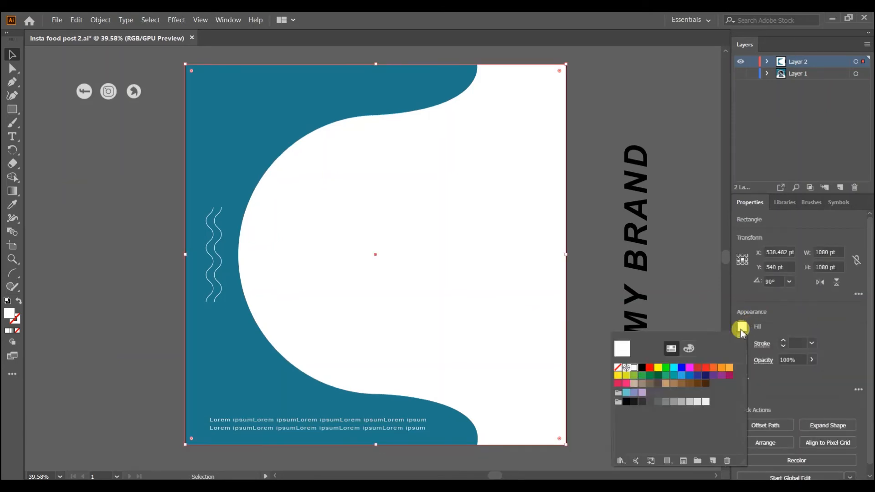
click(704, 402)
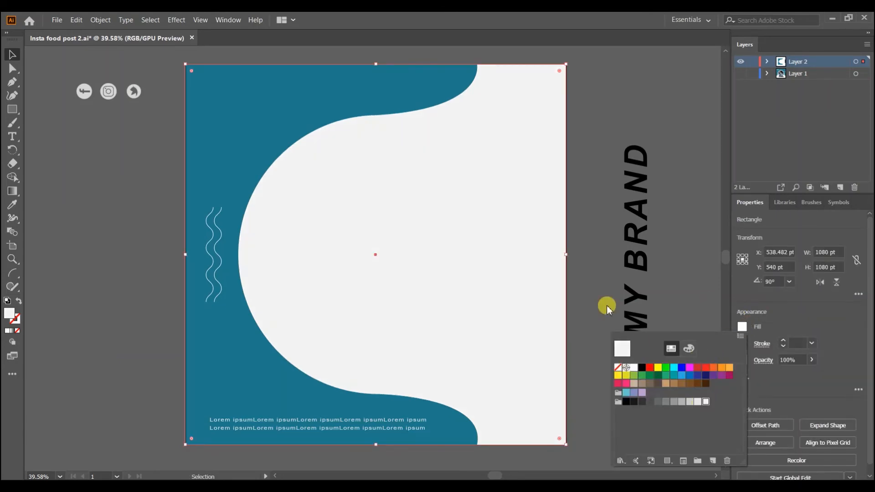
click(599, 285)
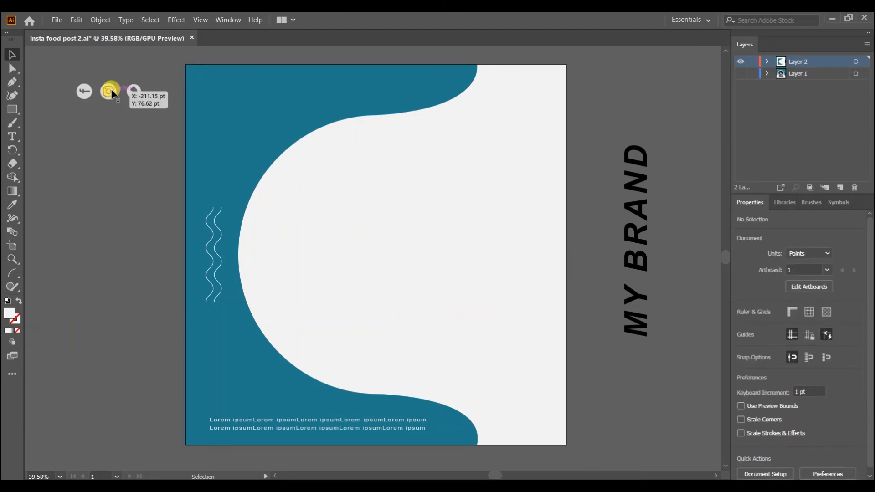
Step: Rotate the social icon group into a vertical stack, place it at about X 1007 pt, Y 540 pt, and set its opacity to 100%
click(87, 89)
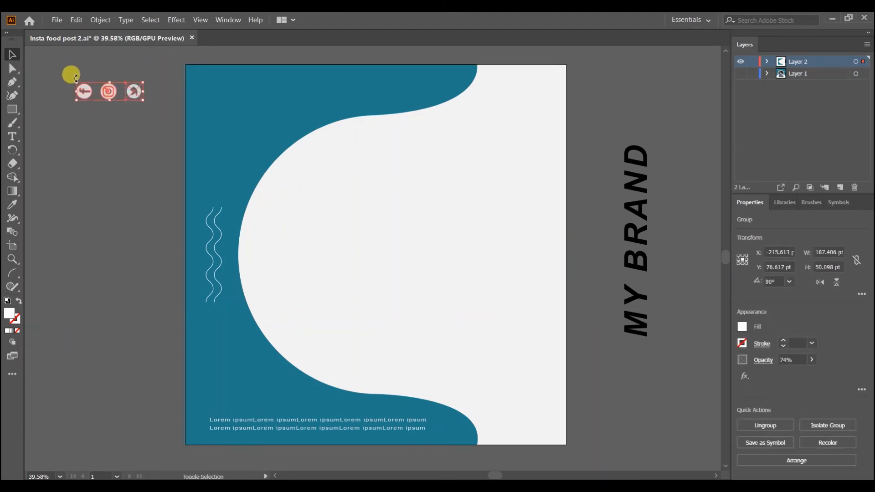
drag(76, 77, 539, 230)
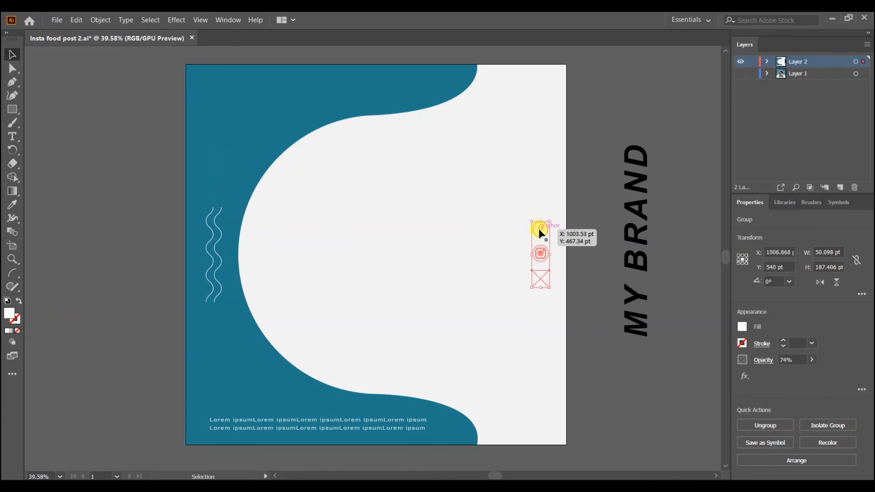
click(578, 204)
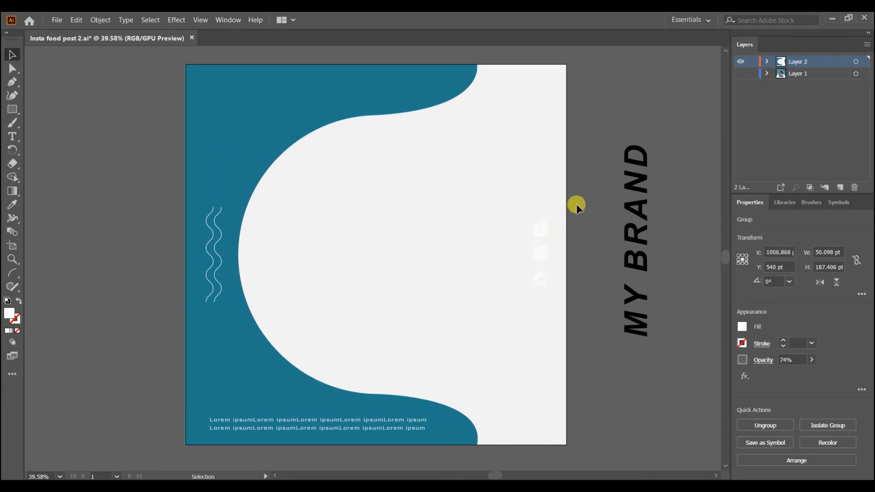
click(546, 227)
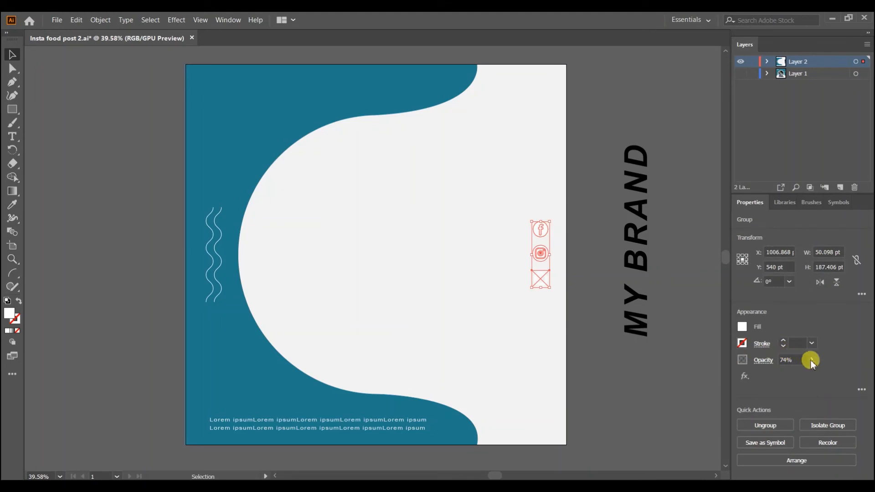
click(692, 370)
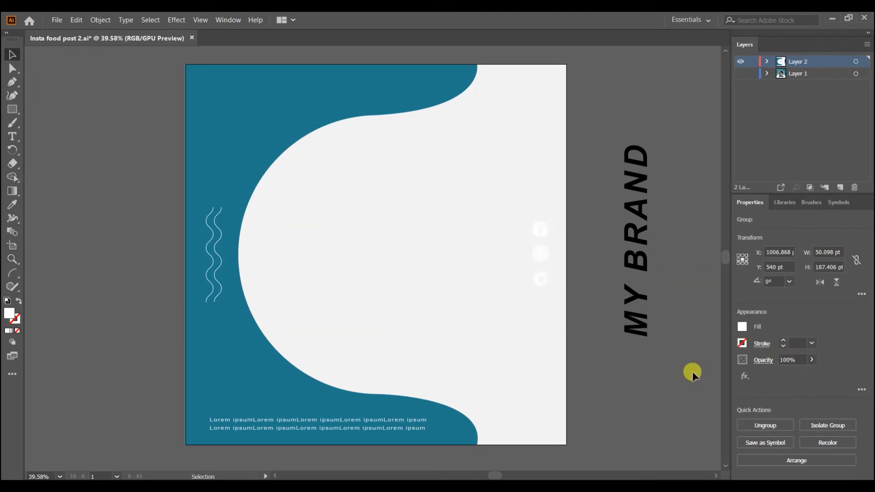
Step: Rotate the MY BRAND title to horizontal and move it across the artboard's right edge, below the social icons
click(639, 209)
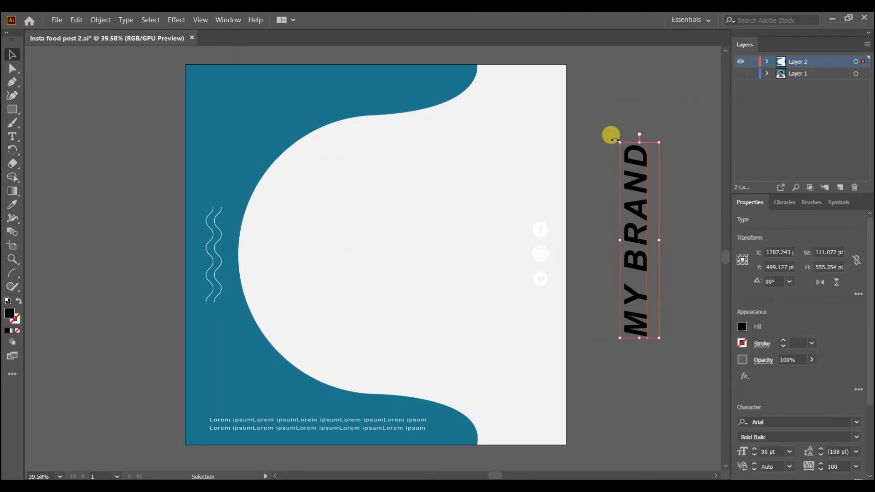
drag(613, 134, 708, 201)
drag(649, 235, 607, 304)
Step: Replace the MY BRAND title text with SPECIAL MENU on two lines
key(t)
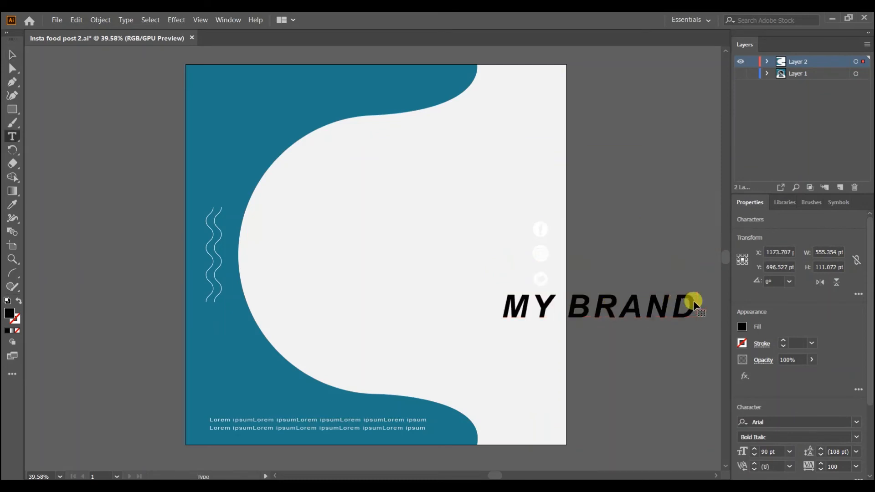
key(BackSpace)
key(BackSpace)
key(BackSpace)
key(BackSpace)
key(BackSpace)
key(BackSpace)
key(BackSpace)
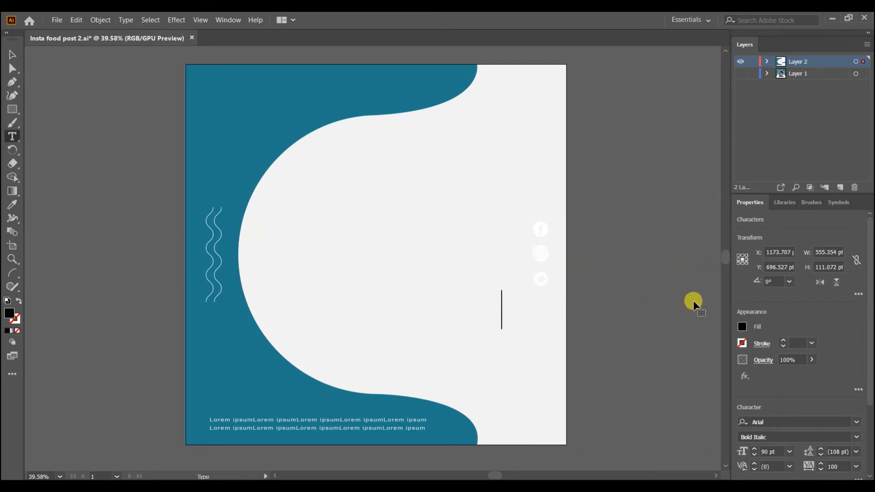
text(SPECIAL )
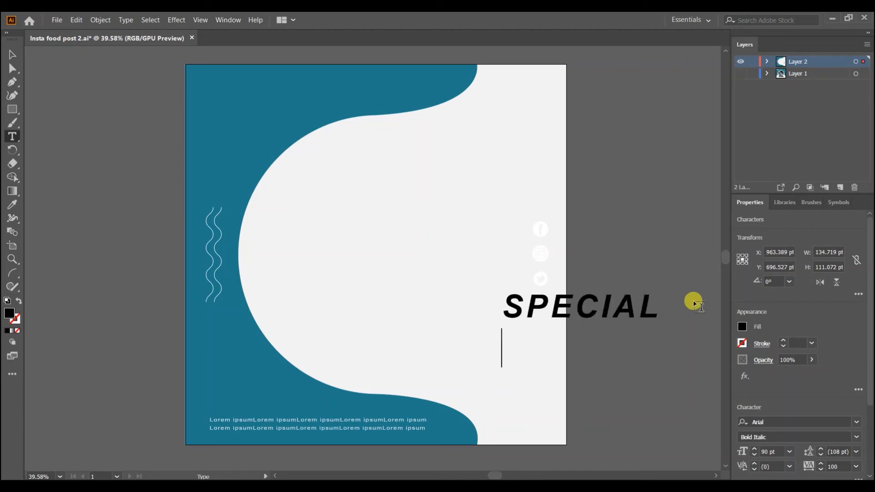
text(MENU)
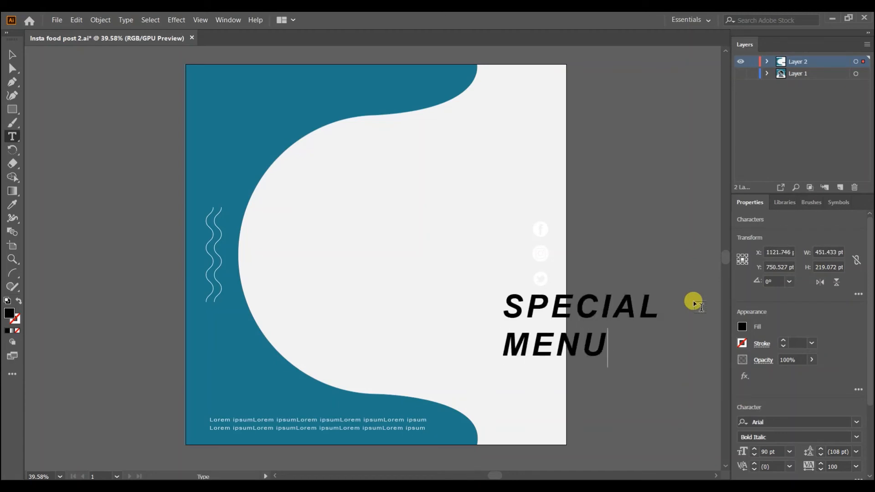
click(12, 55)
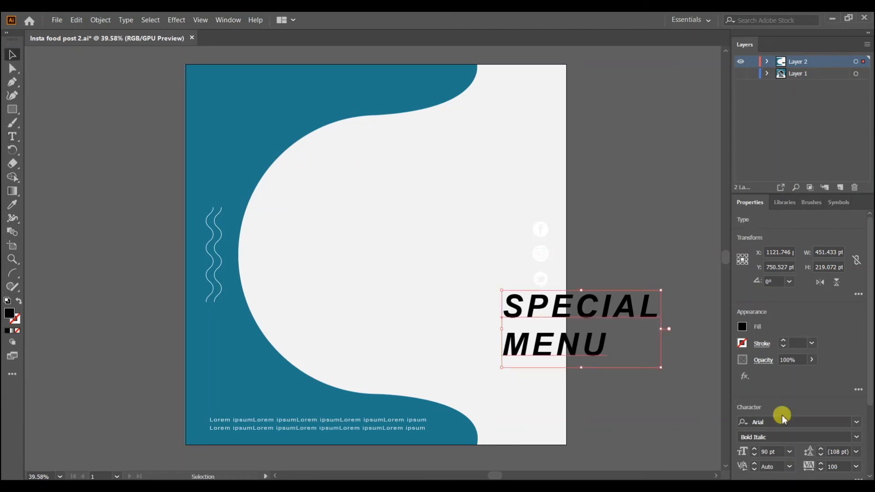
Step: Move the SPECIAL MENU heading to the artboard's upper-left corner and set its font size to 52 pt
click(789, 451)
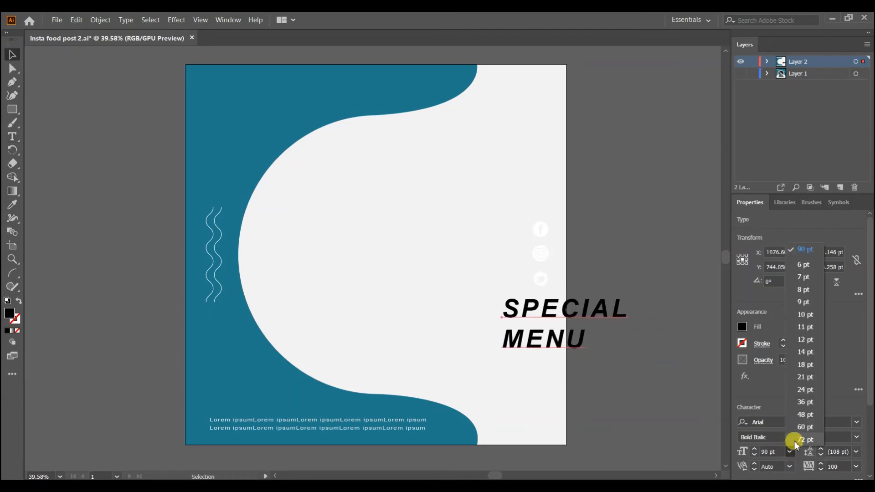
click(800, 428)
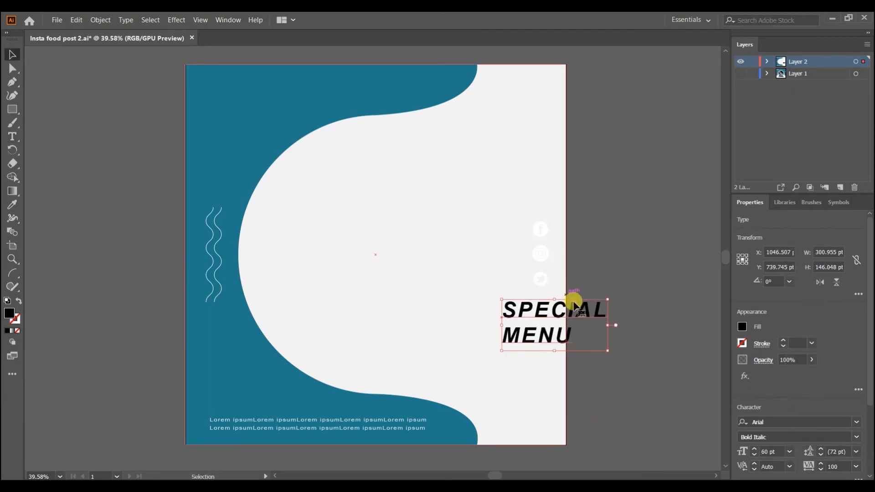
drag(586, 307, 275, 76)
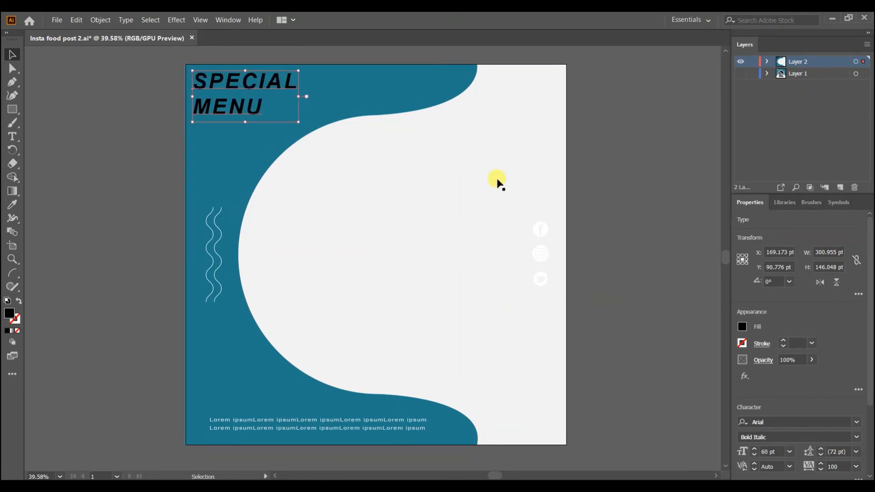
click(789, 456)
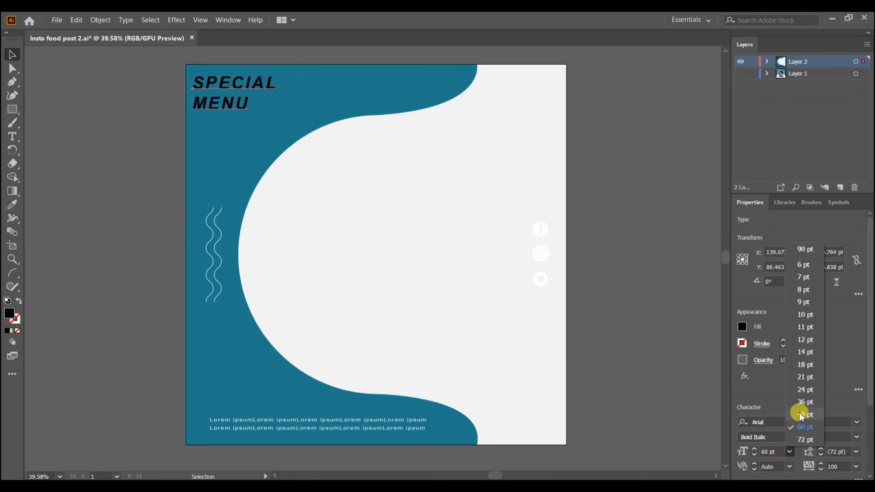
click(801, 414)
click(766, 451)
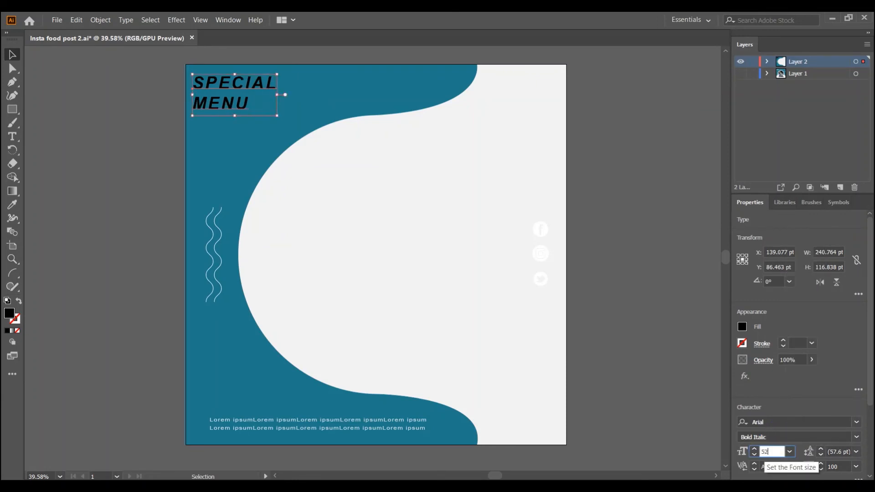
text(52)
key(Return)
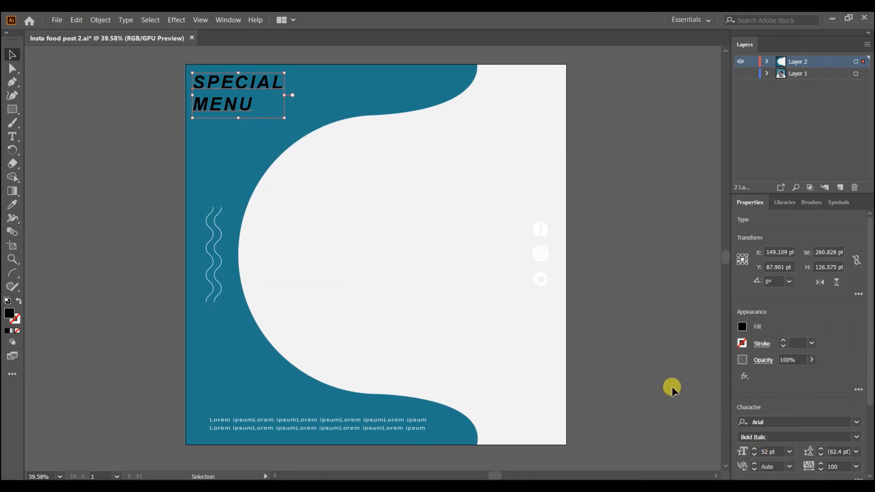
Step: Fill the SPECIAL MENU heading with light grey R=230 G=230 B=230 and move the social icons off the artboard to its right
click(741, 326)
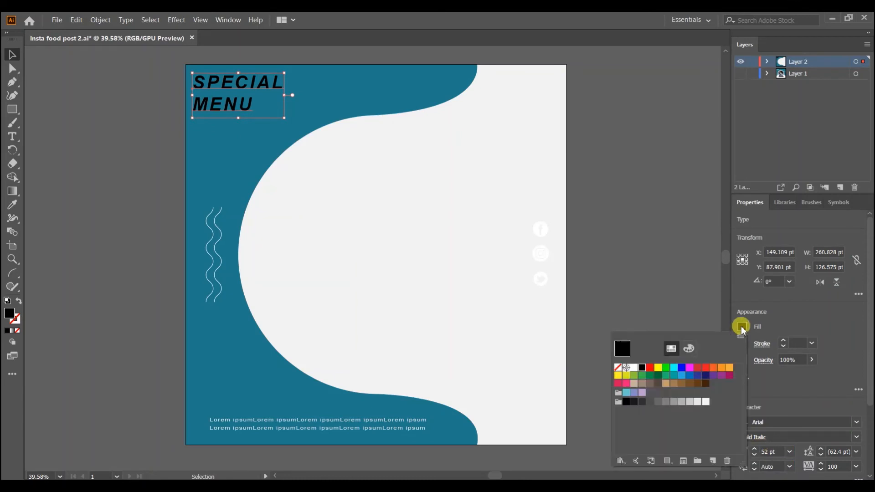
click(706, 402)
click(697, 402)
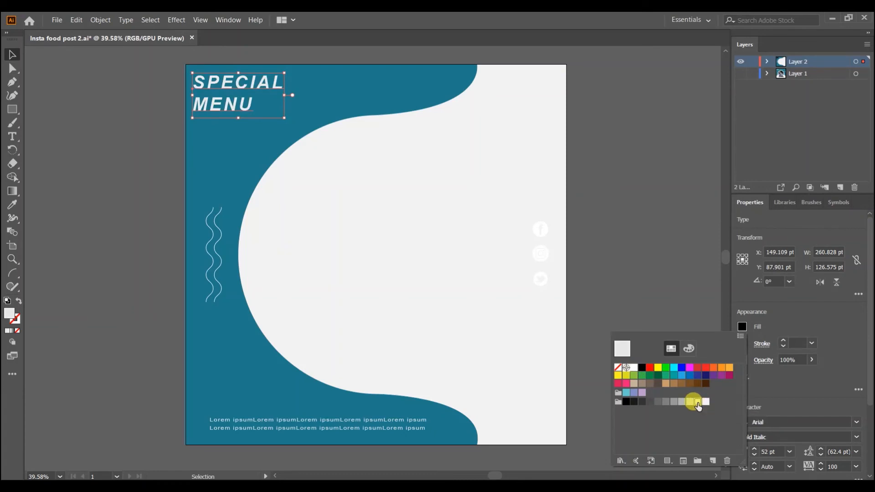
click(689, 402)
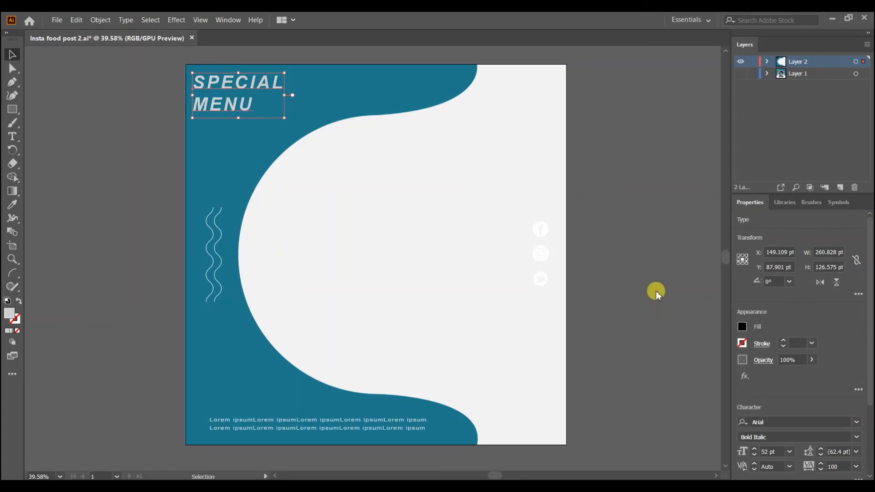
click(655, 290)
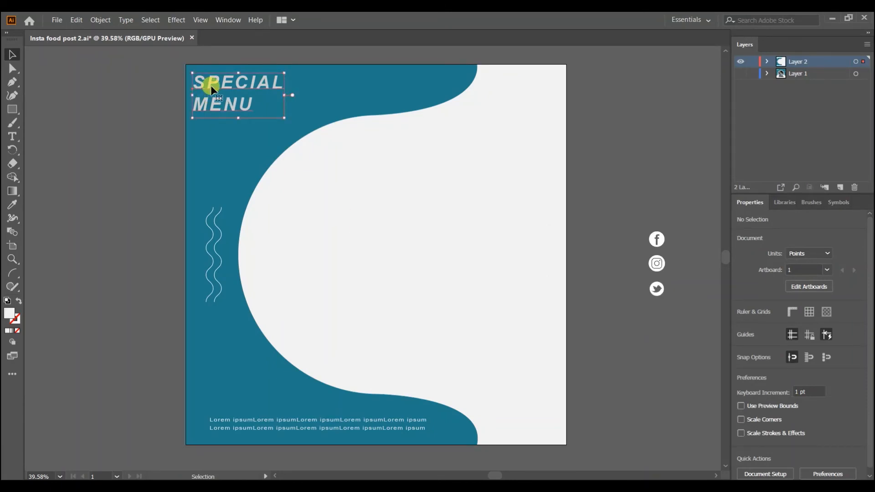
click(742, 325)
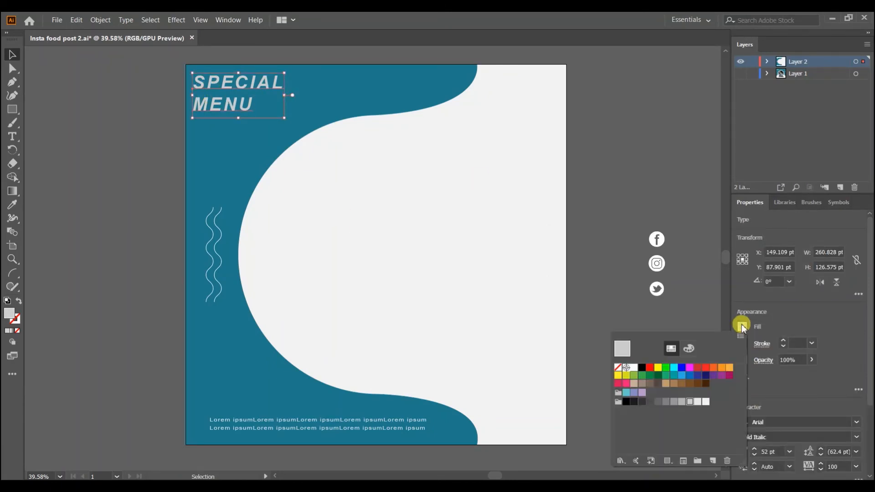
click(697, 401)
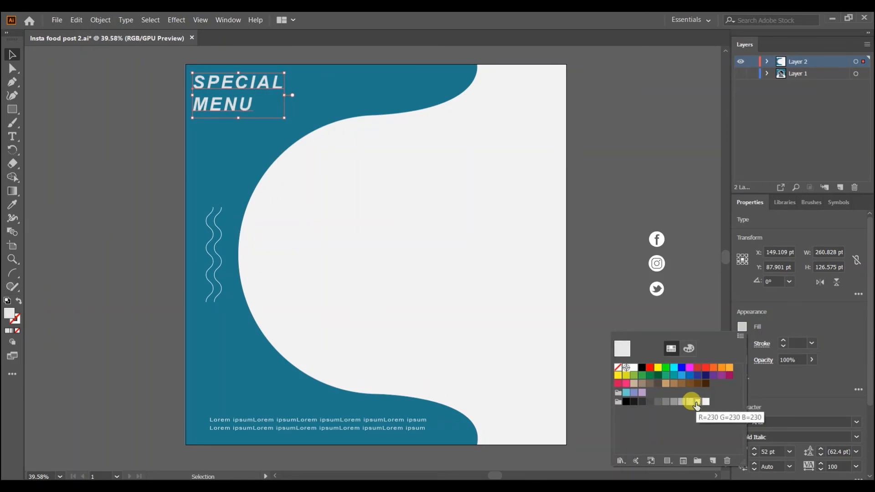
click(619, 269)
Step: Fill the background rectangle with the light orange swatch and move the social icons back inside the artboard's right edge, vertically centred
click(523, 246)
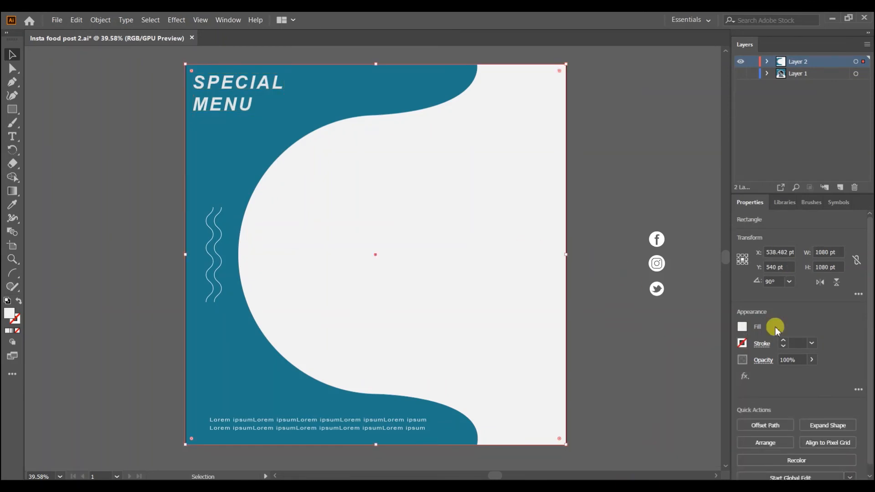
click(741, 326)
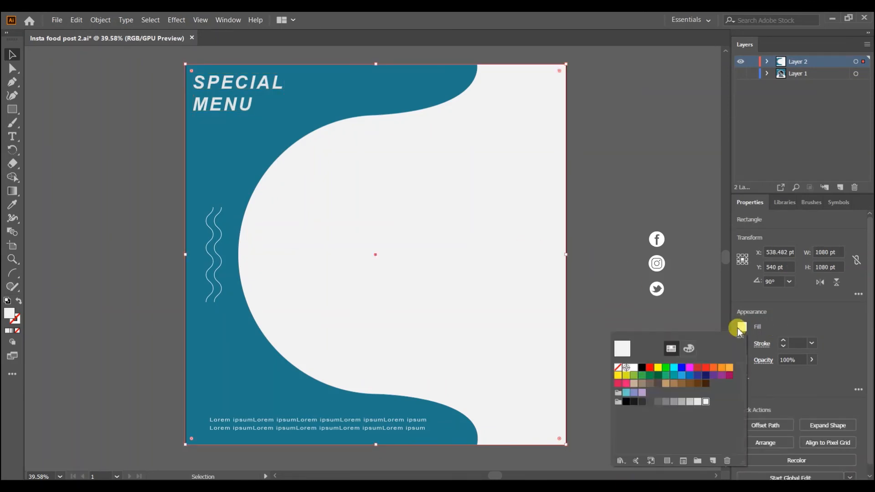
click(728, 367)
click(635, 244)
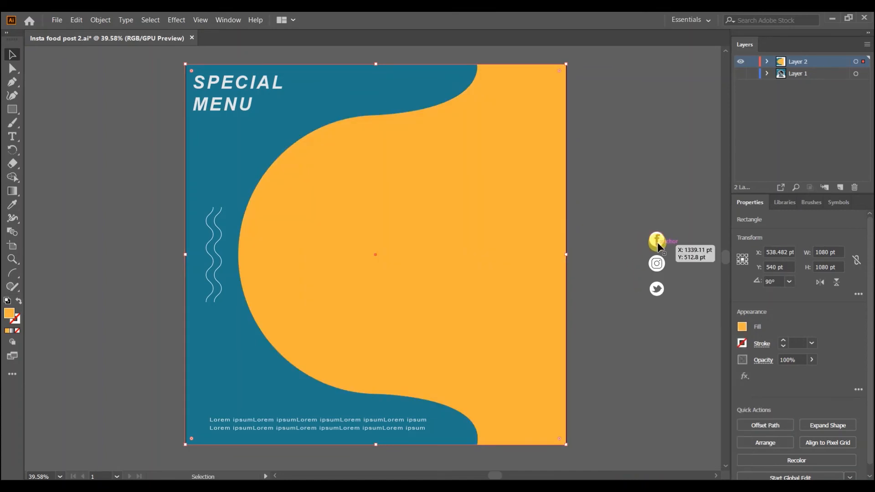
drag(658, 246, 540, 233)
click(591, 218)
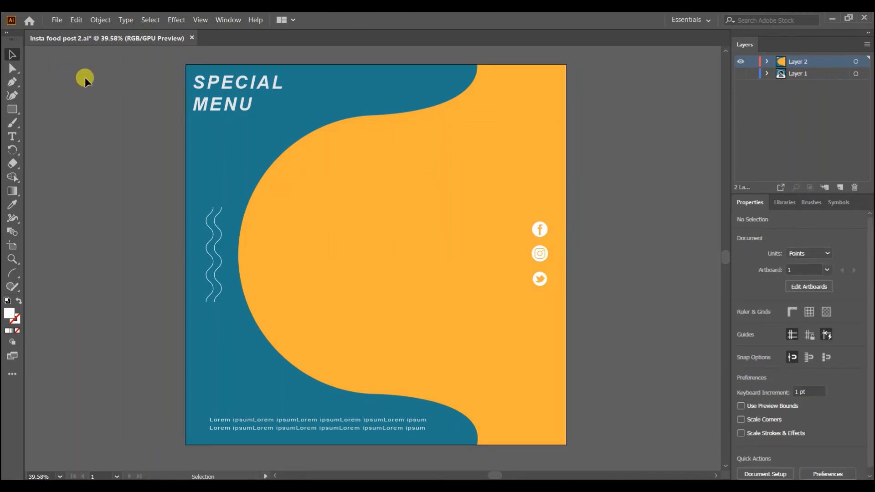
Step: Fill the full-size background rectangle with the light orange swatch
click(450, 314)
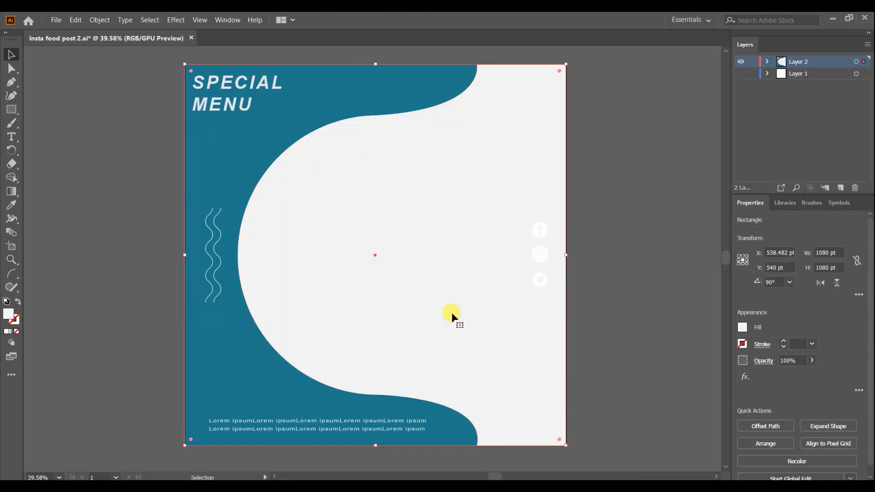
click(742, 327)
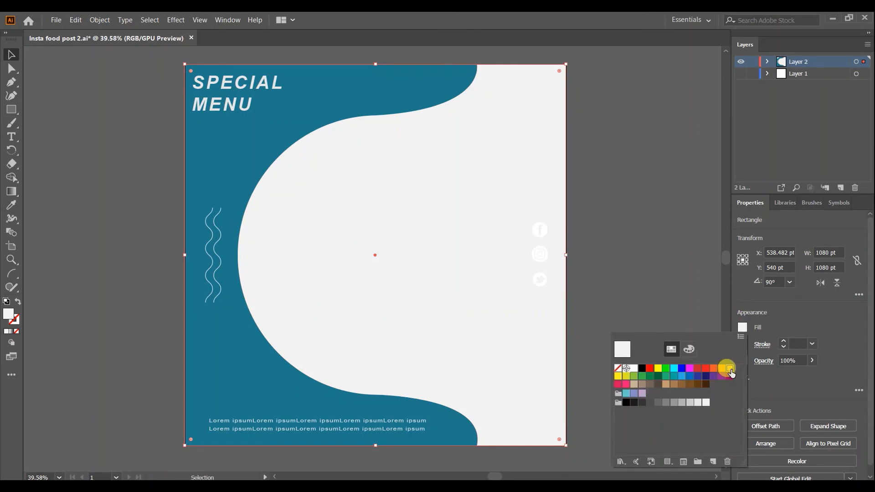
click(729, 369)
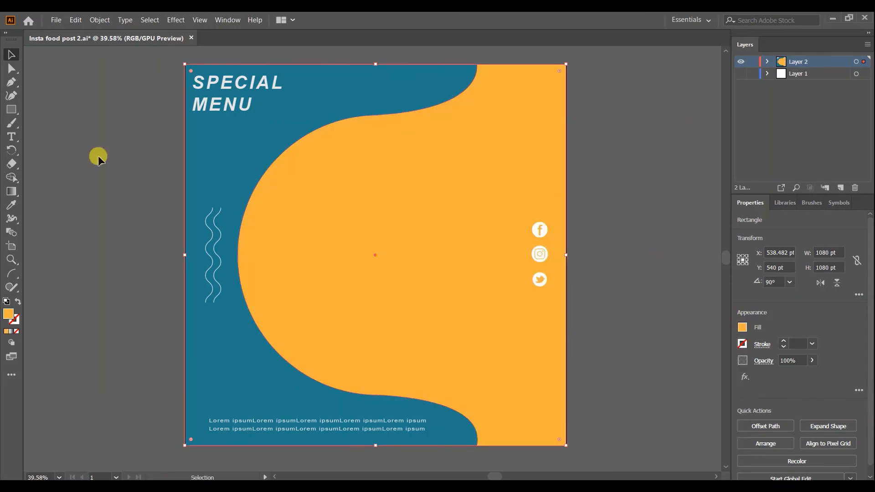
click(82, 107)
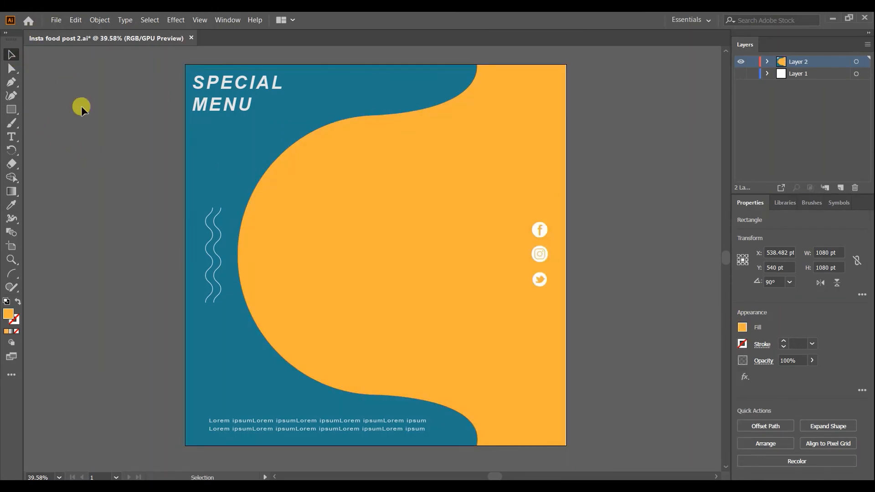
Step: Place the food plate5 image in the middle of the artboard and enlarge it to about 851 by 842 pt
click(56, 20)
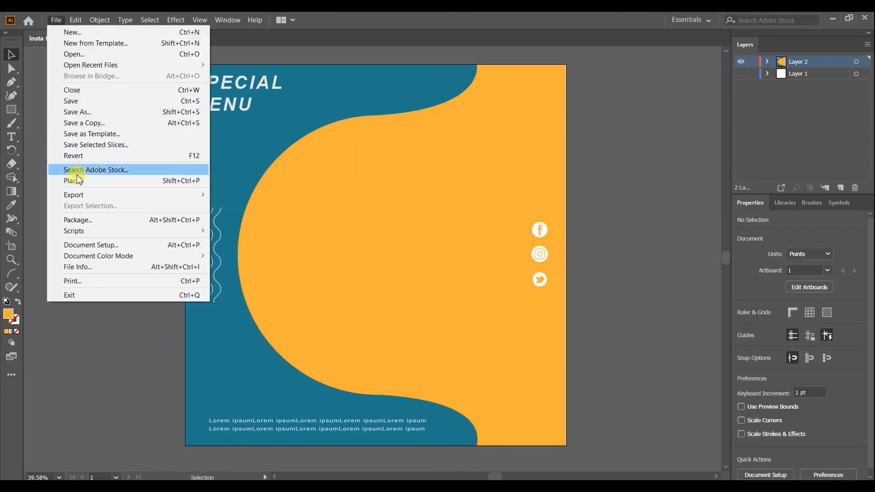
click(73, 181)
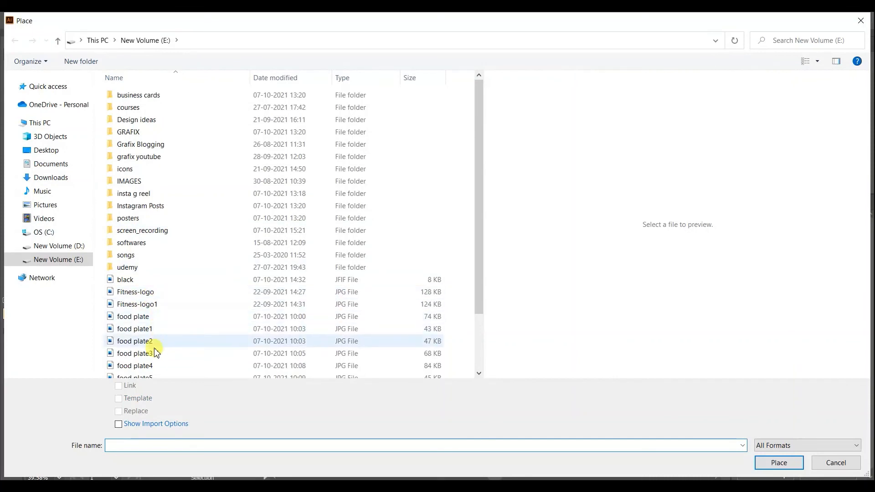
click(167, 345)
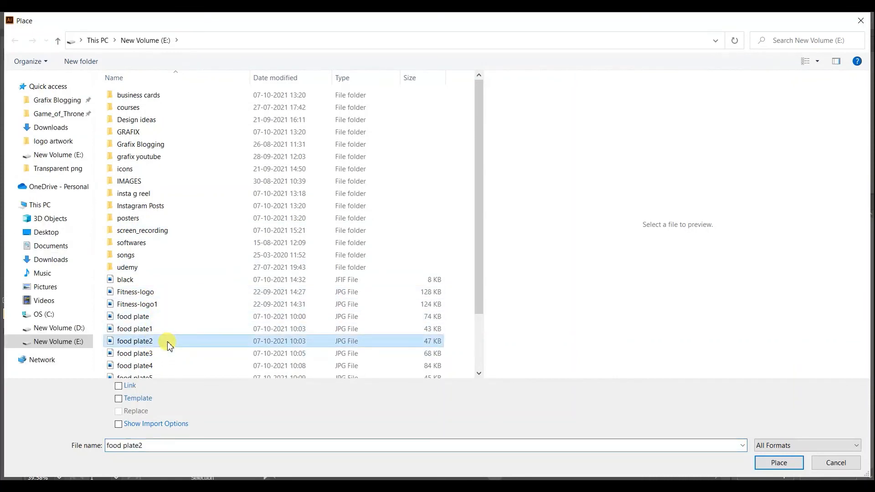
click(194, 328)
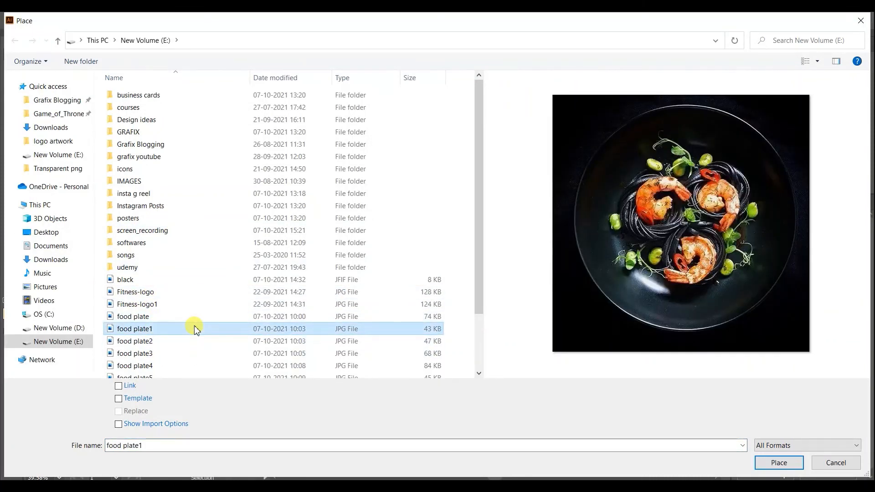
drag(477, 292, 479, 320)
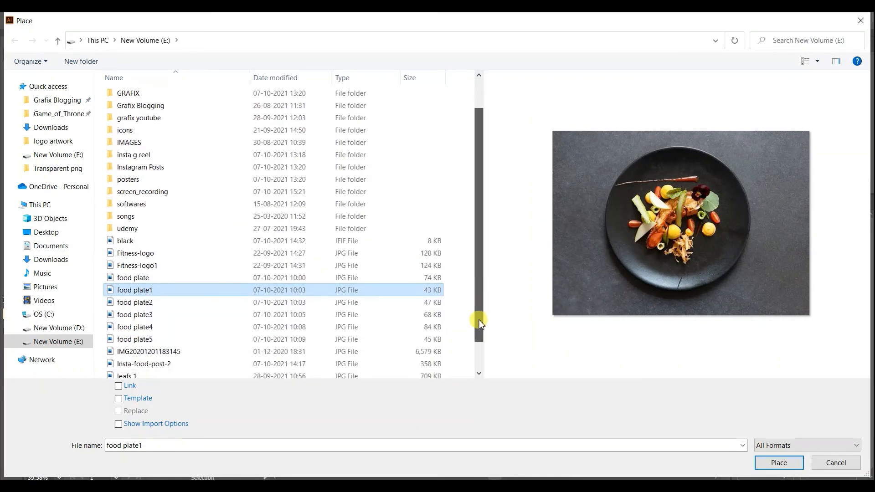
click(332, 327)
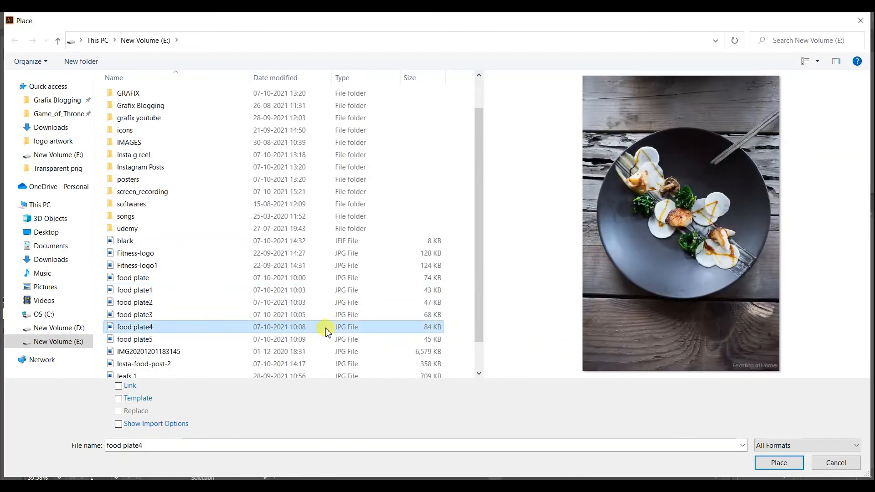
click(319, 339)
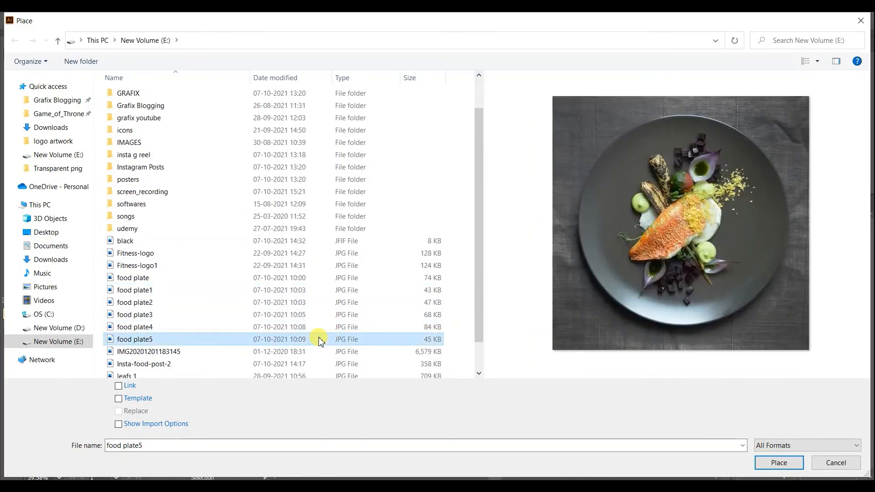
click(778, 462)
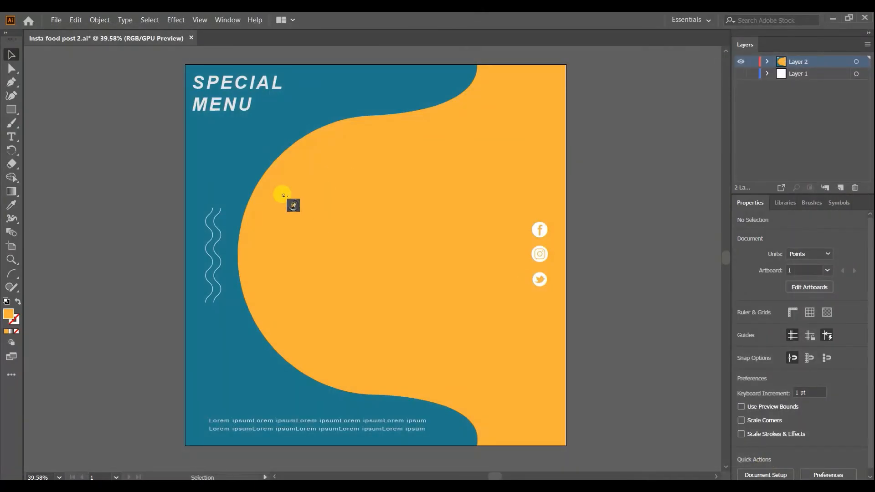
click(237, 156)
drag(289, 199, 339, 201)
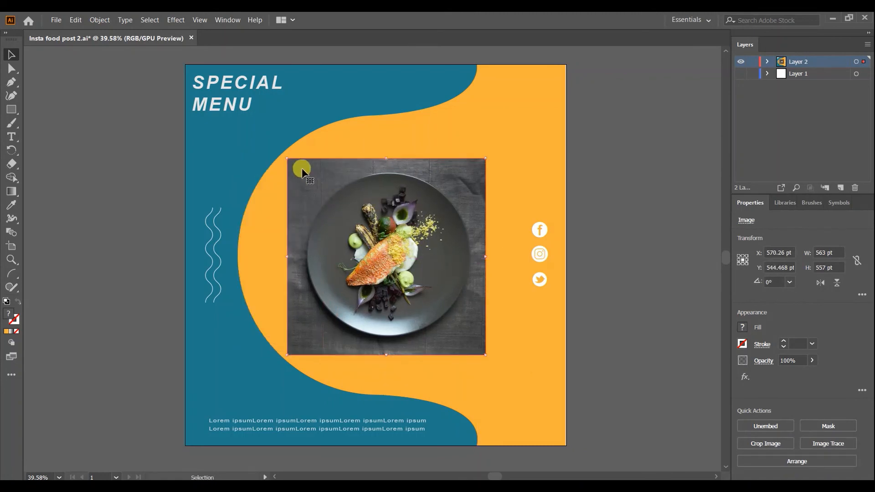
drag(287, 158, 228, 111)
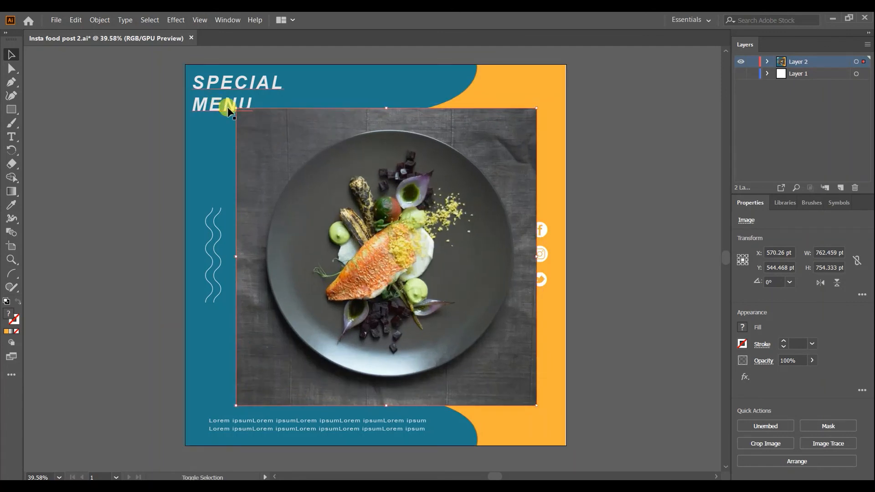
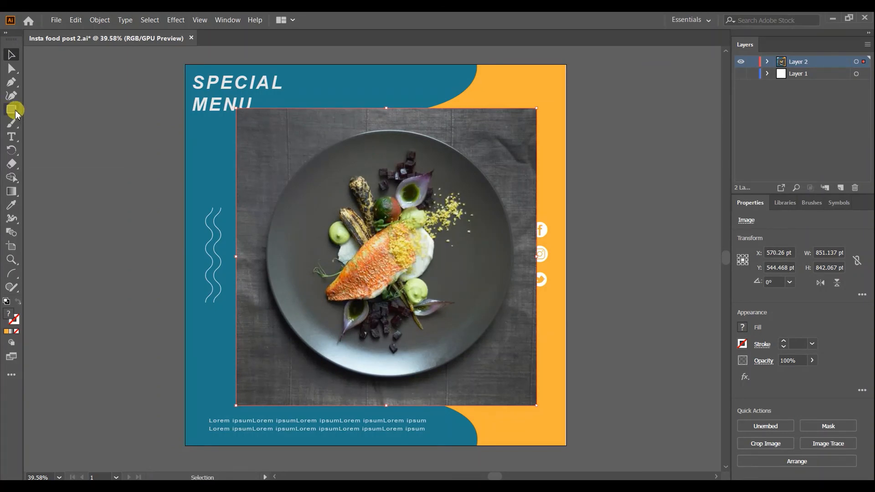
Step: Draw a circle about 784 pt in diameter over the plate photo and remove its fill
drag(15, 114, 41, 121)
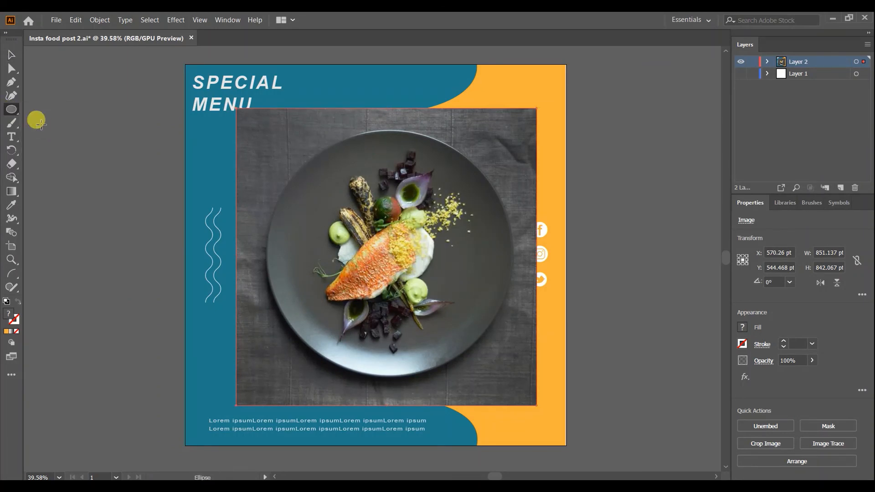
click(743, 327)
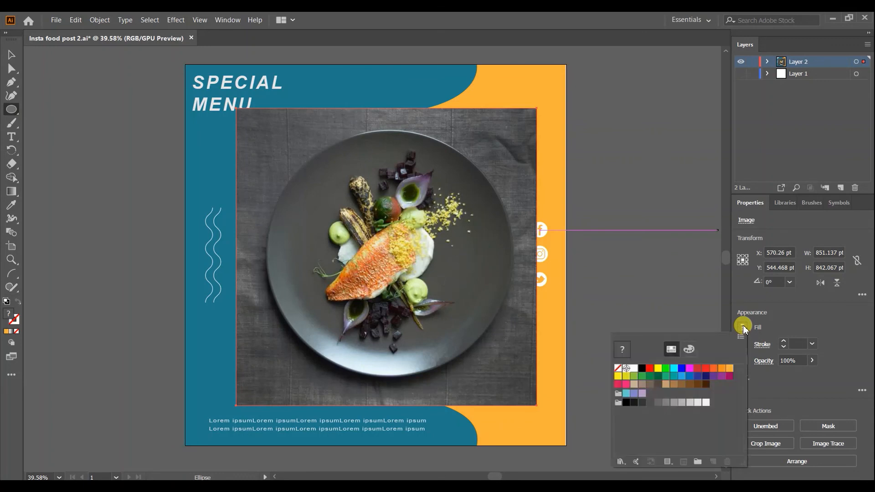
click(617, 370)
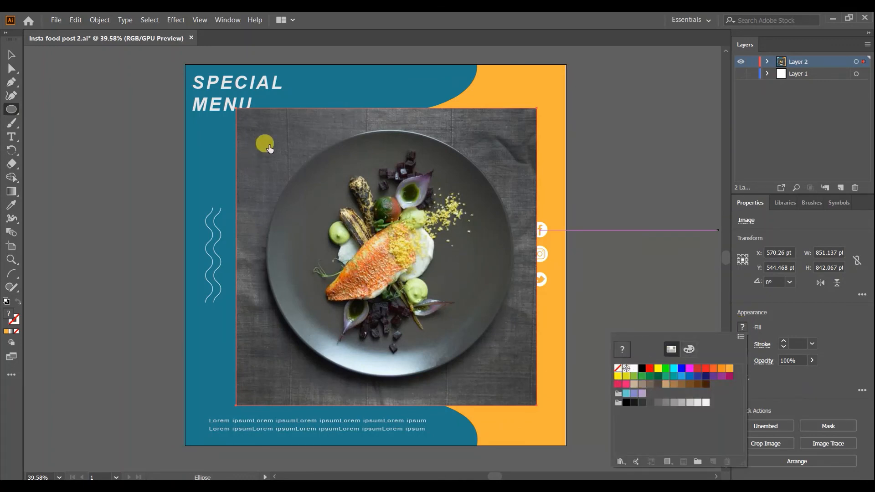
click(602, 199)
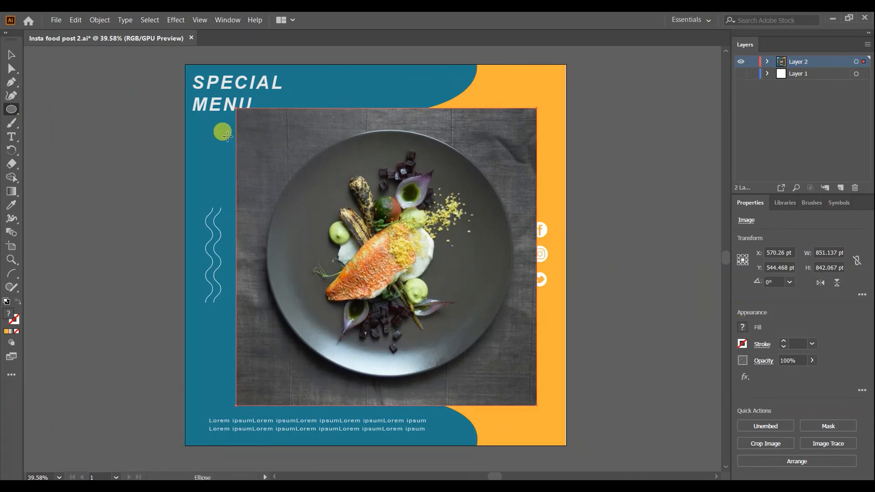
drag(244, 133, 524, 414)
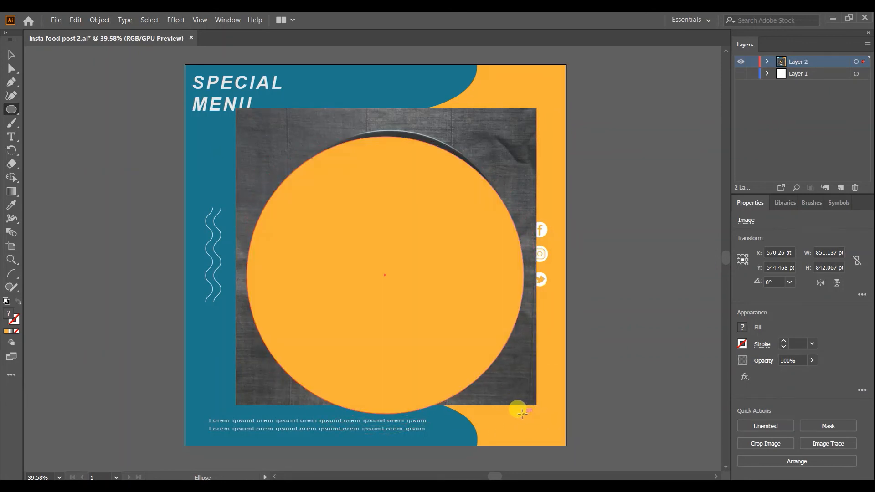
click(9, 54)
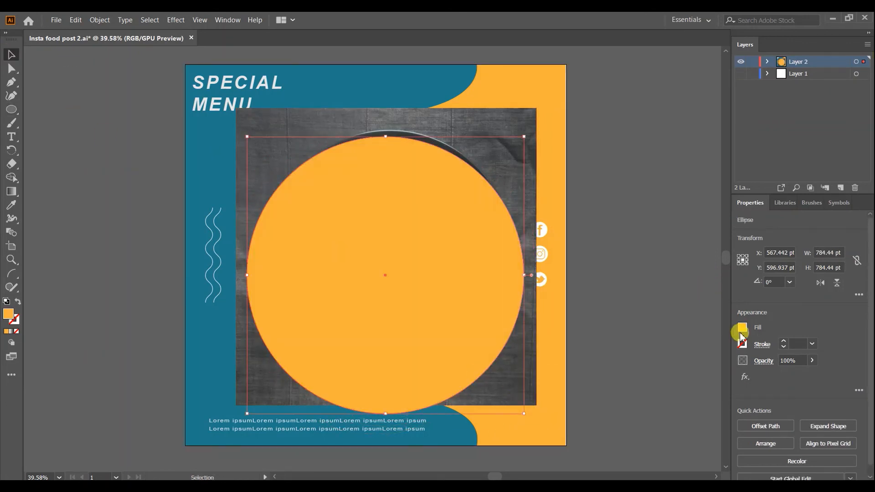
click(741, 328)
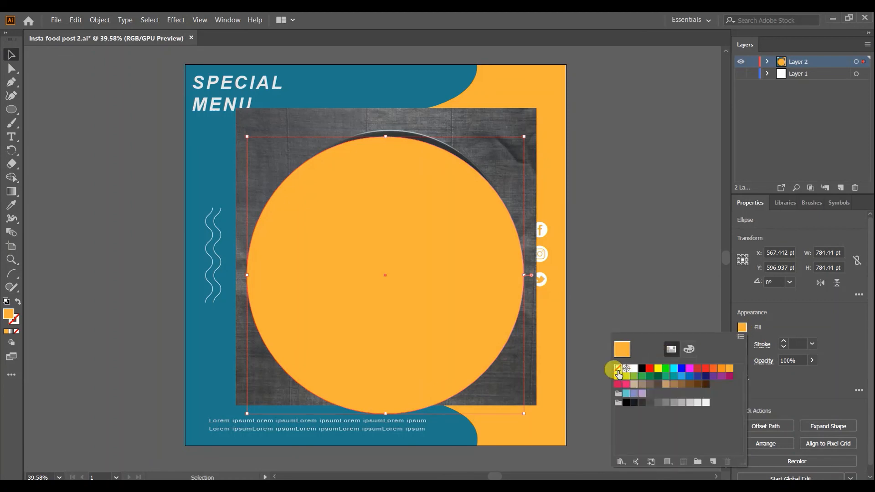
click(618, 369)
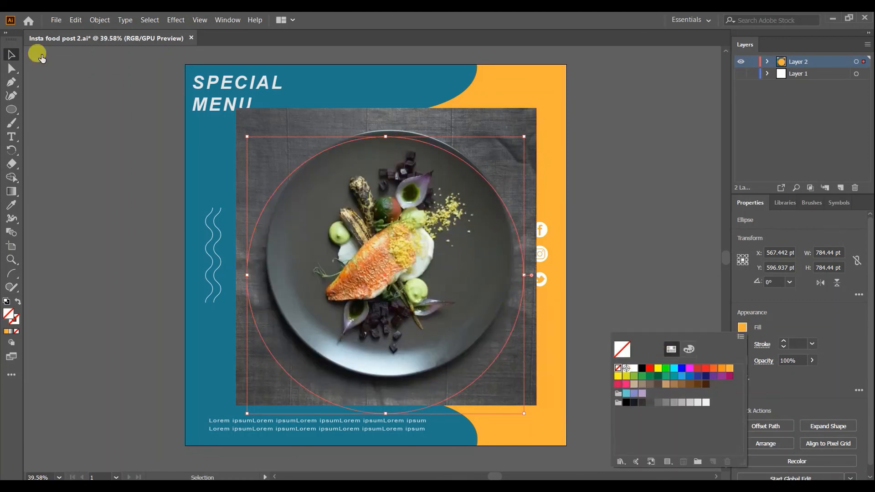
Step: Move the circle so it surrounds the plate evenly and use it as a clipping mask on the photo
click(16, 51)
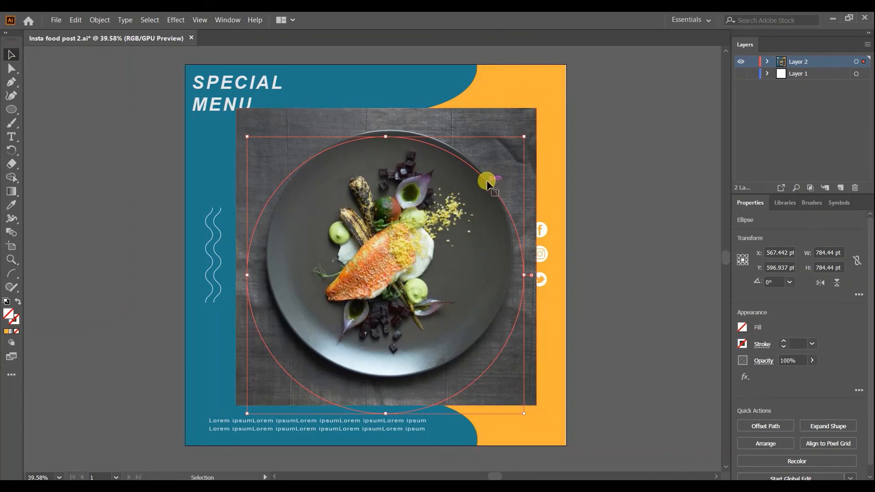
drag(487, 180, 490, 163)
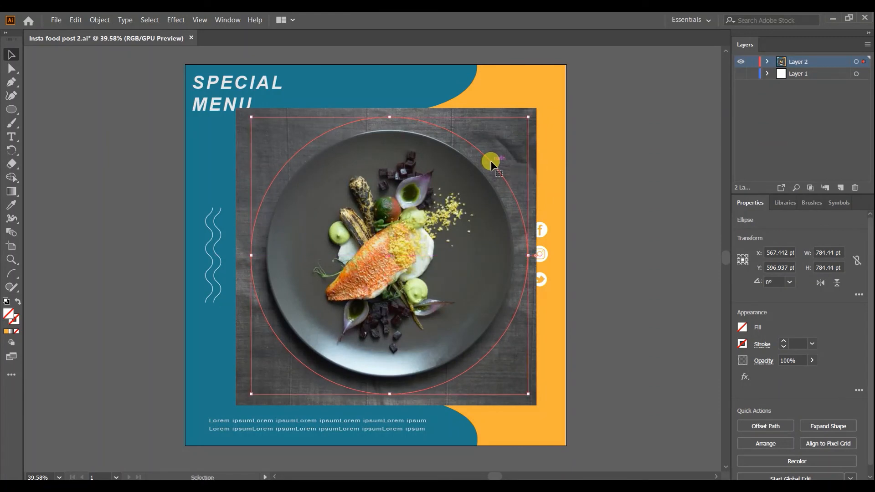
click(248, 139)
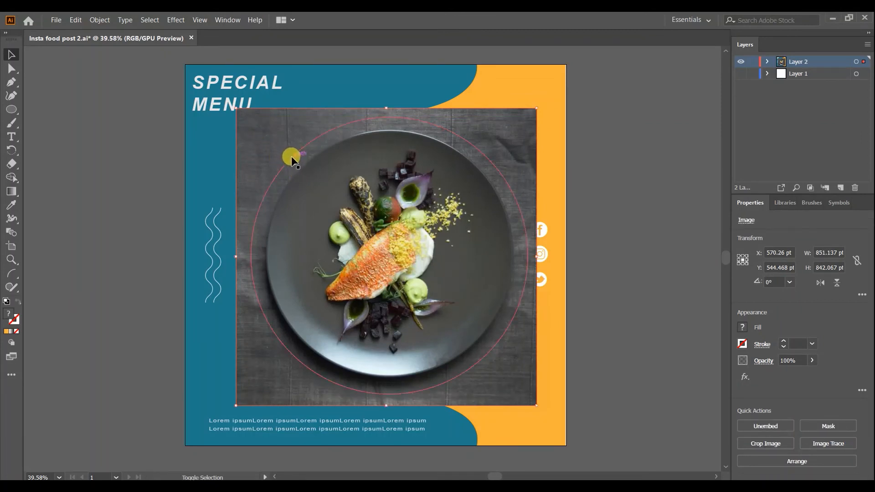
shift+click(290, 155)
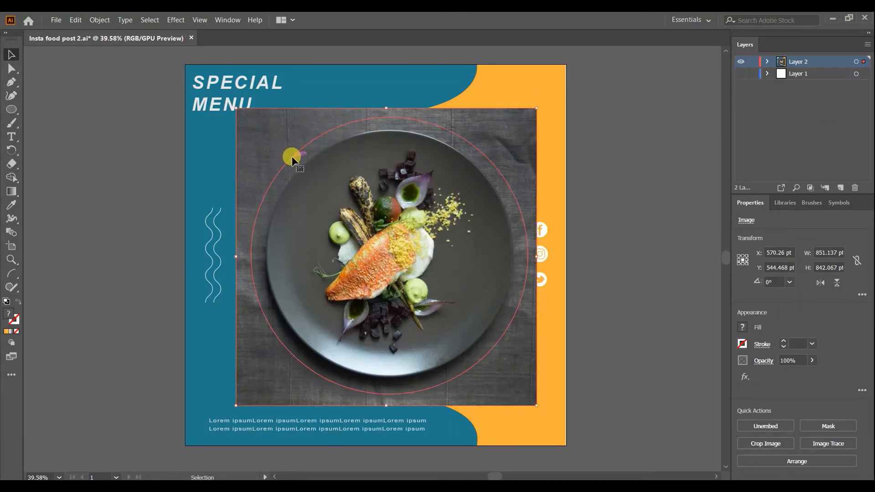
click(99, 20)
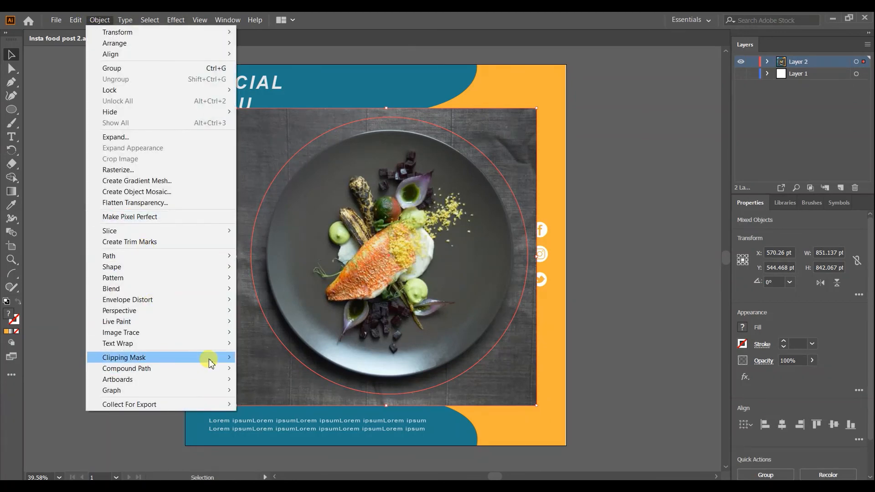
mouse_move(196, 358)
click(259, 358)
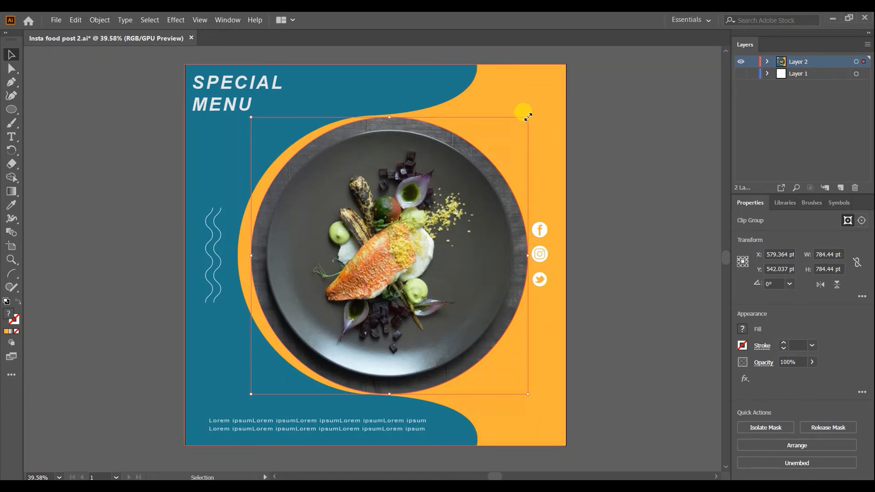
Step: Nudge the clipped plate photo slightly upward and shrink it proportionally from its centre to about 682 pt in diameter
mouse_move(447, 173)
mouse_down()
mouse_move(428, 172)
mouse_move(441, 165)
mouse_move(446, 173)
mouse_up()
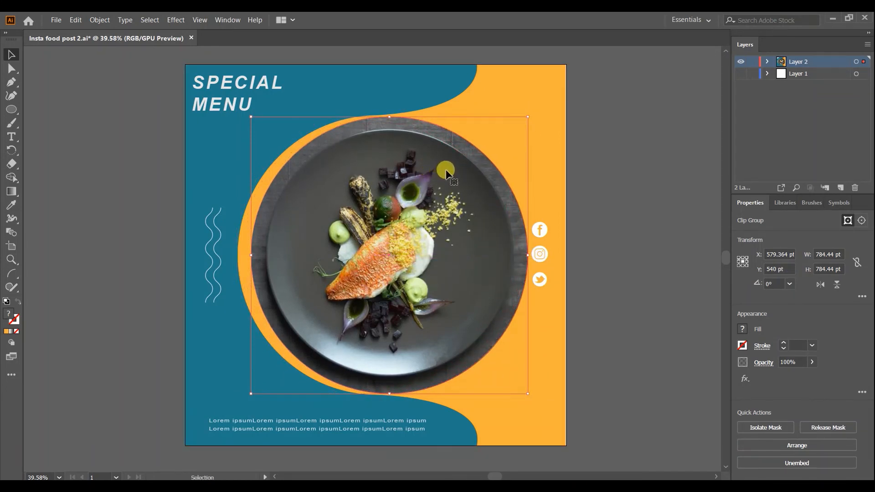
double_click(443, 172)
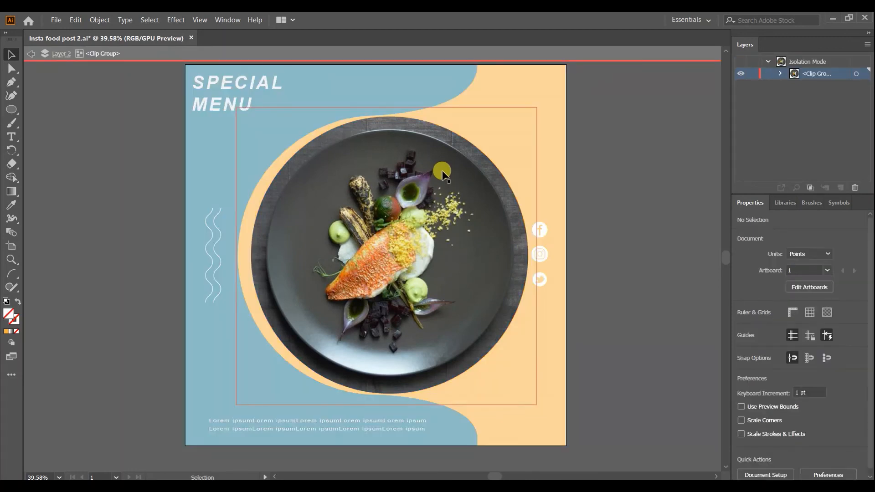
double_click(592, 165)
click(451, 154)
drag(452, 157, 451, 154)
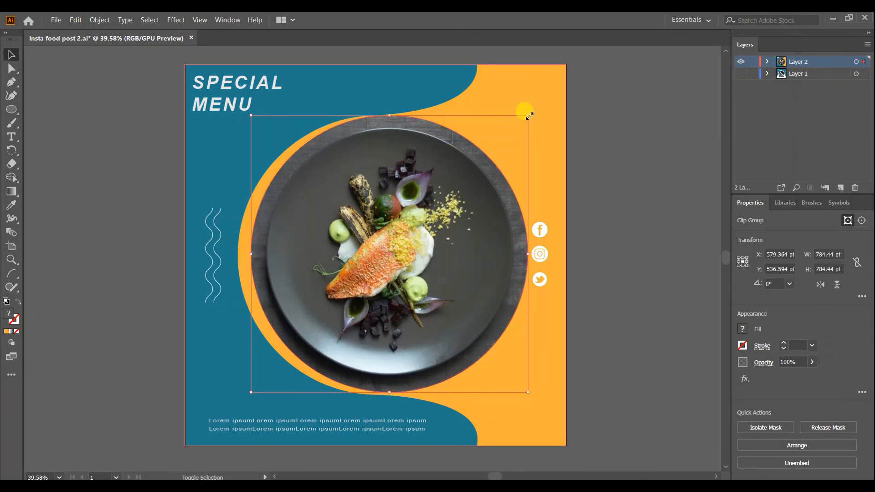
drag(529, 116, 509, 133)
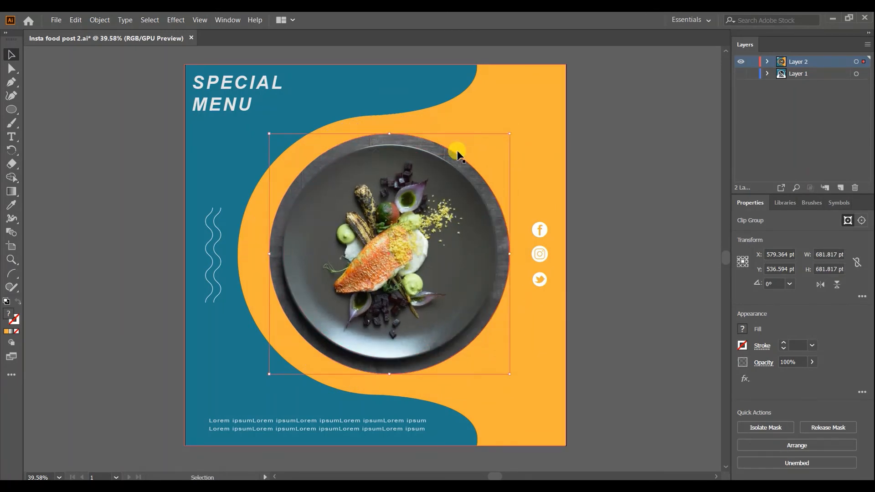
drag(437, 171, 439, 175)
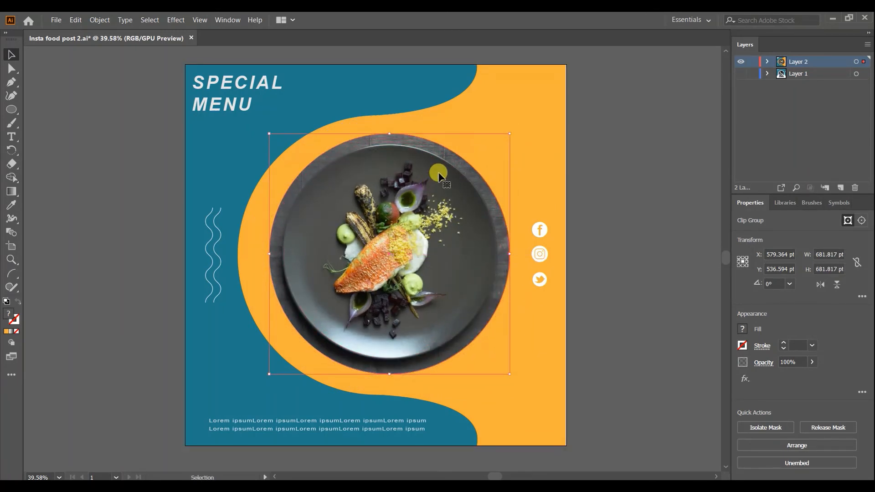
click(605, 187)
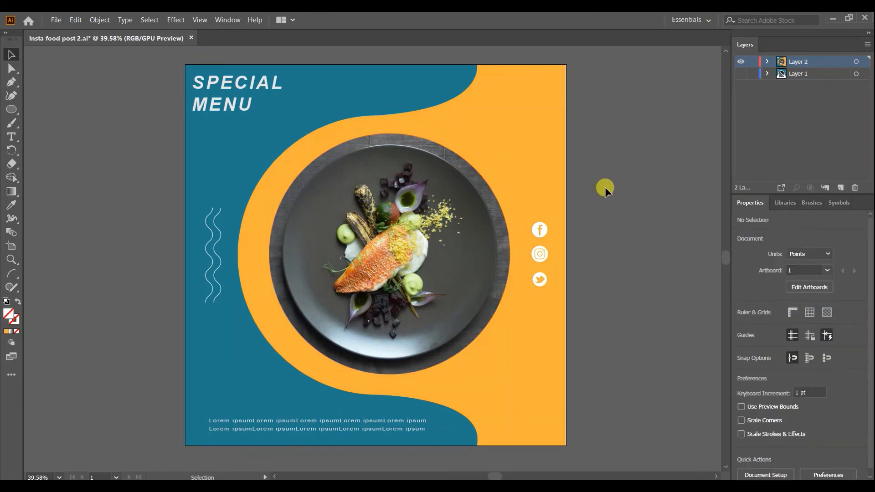
Step: Enlarge the clipped plate photo to about 710 pt in diameter and shift the SPECIAL MENU heading slightly inward from the artboard corner
click(372, 217)
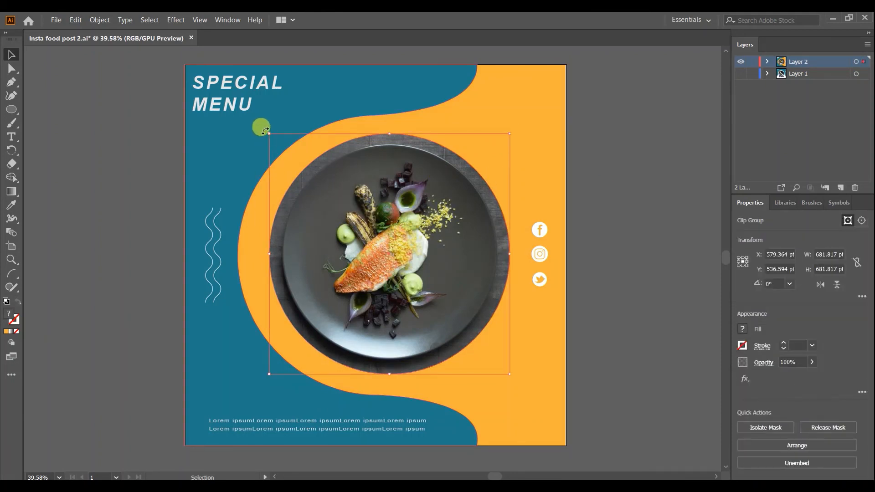
mouse_move(267, 131)
mouse_down()
mouse_move(257, 123)
mouse_move(263, 128)
mouse_up()
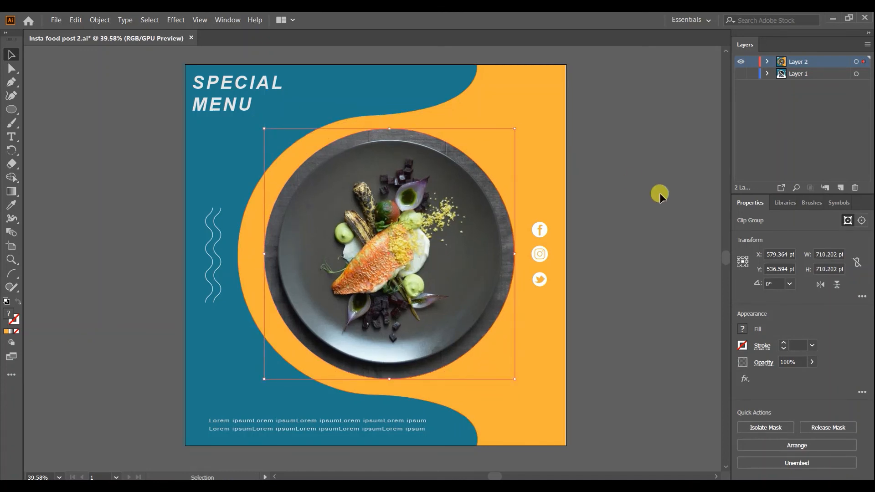
click(659, 193)
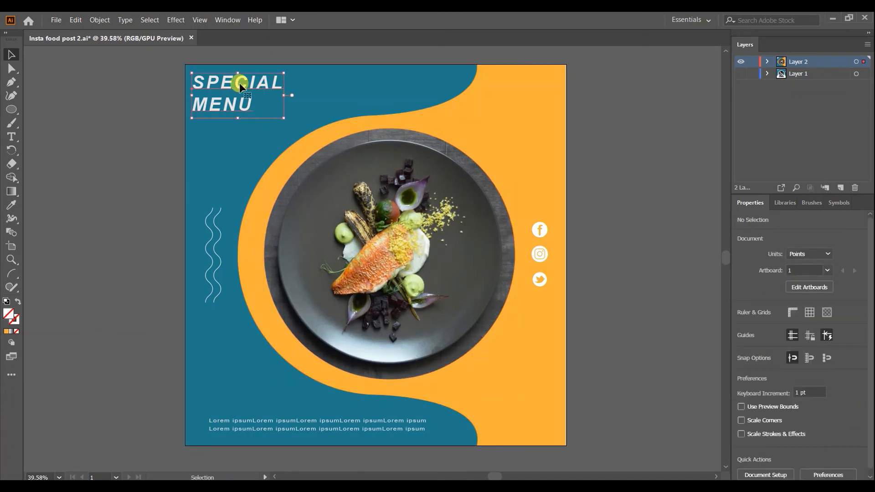
drag(240, 85, 244, 90)
click(129, 90)
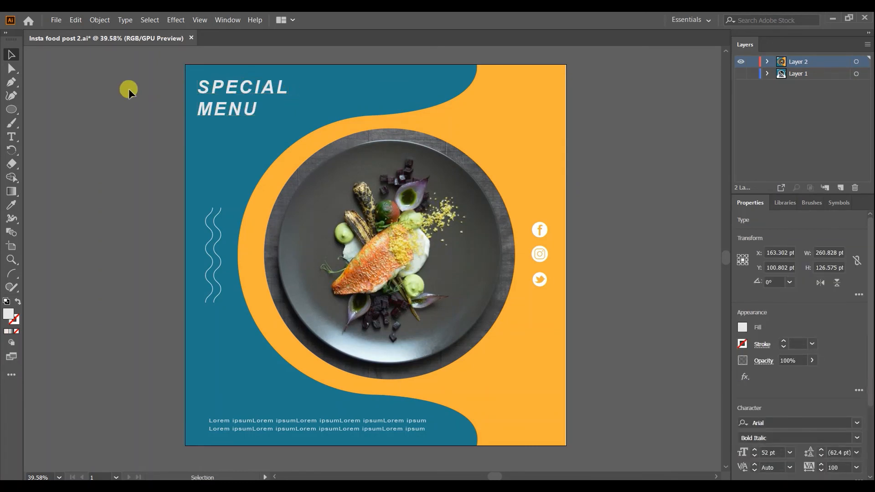